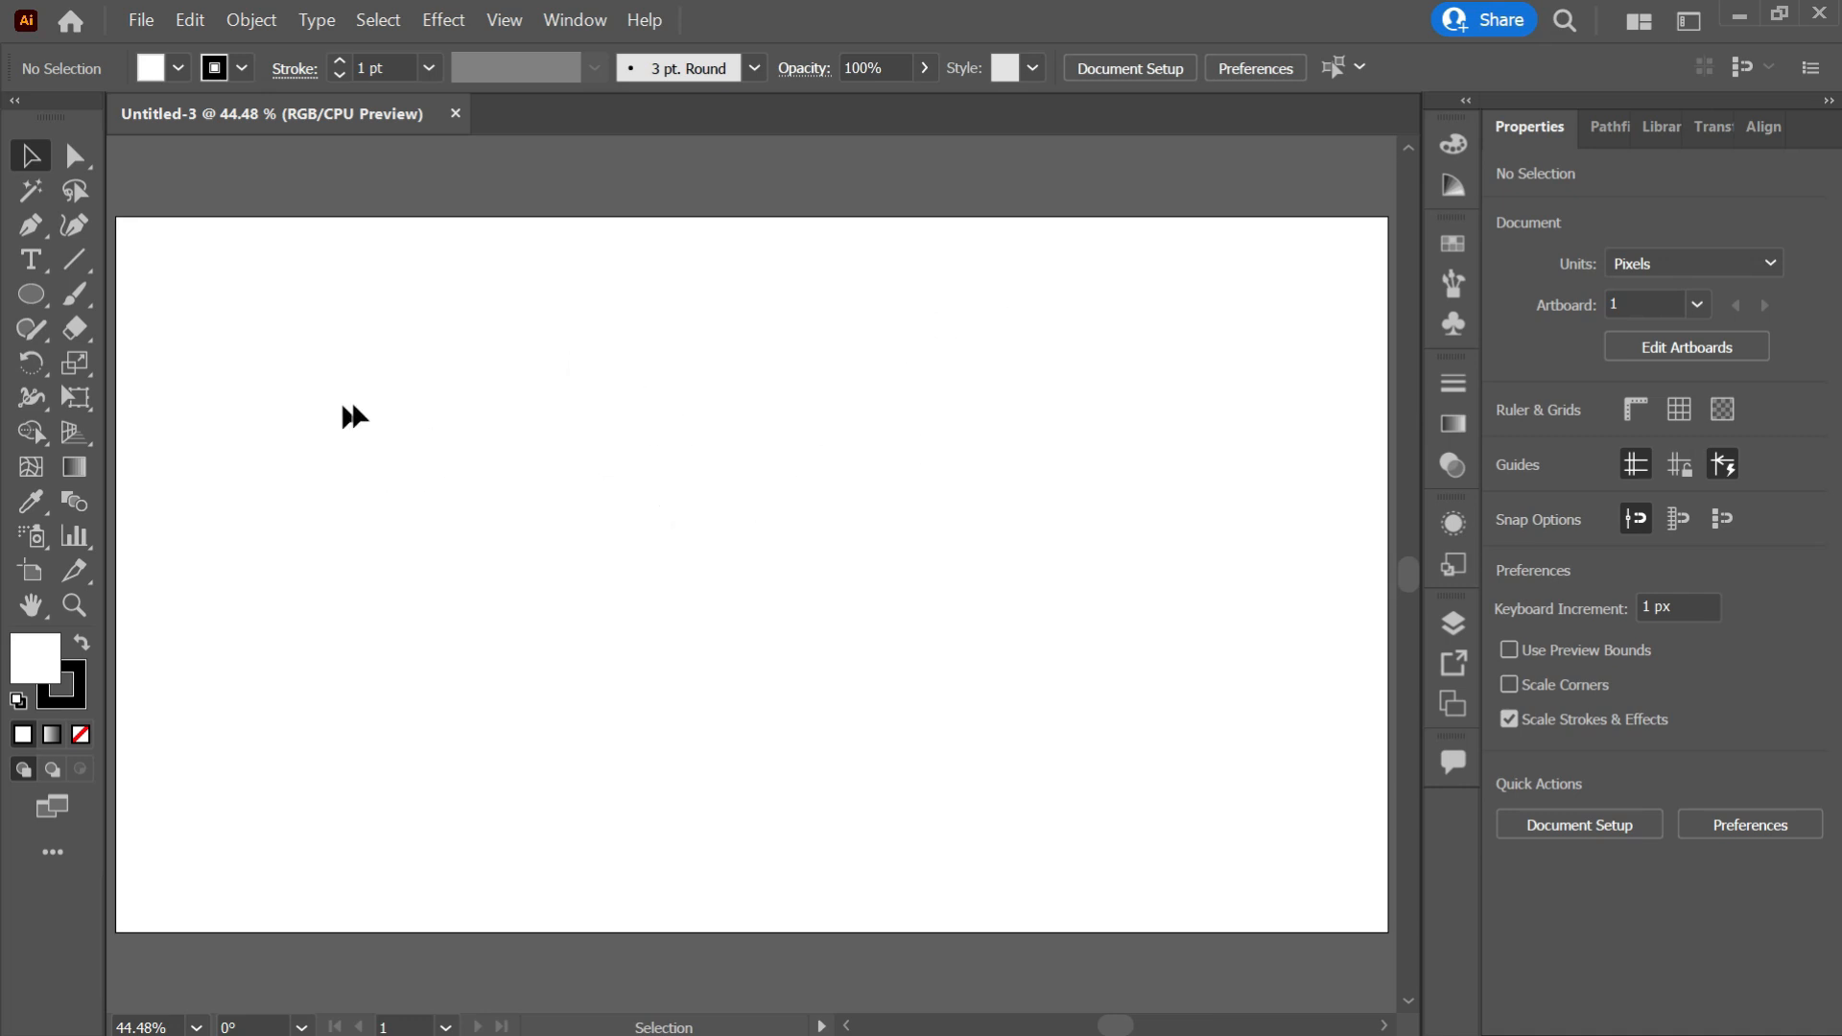
Draw a horizontal line about 650 px long across the upper middle of the artboard.
scroll(370, 415, down, 1)
scroll(361, 422, up, 1)
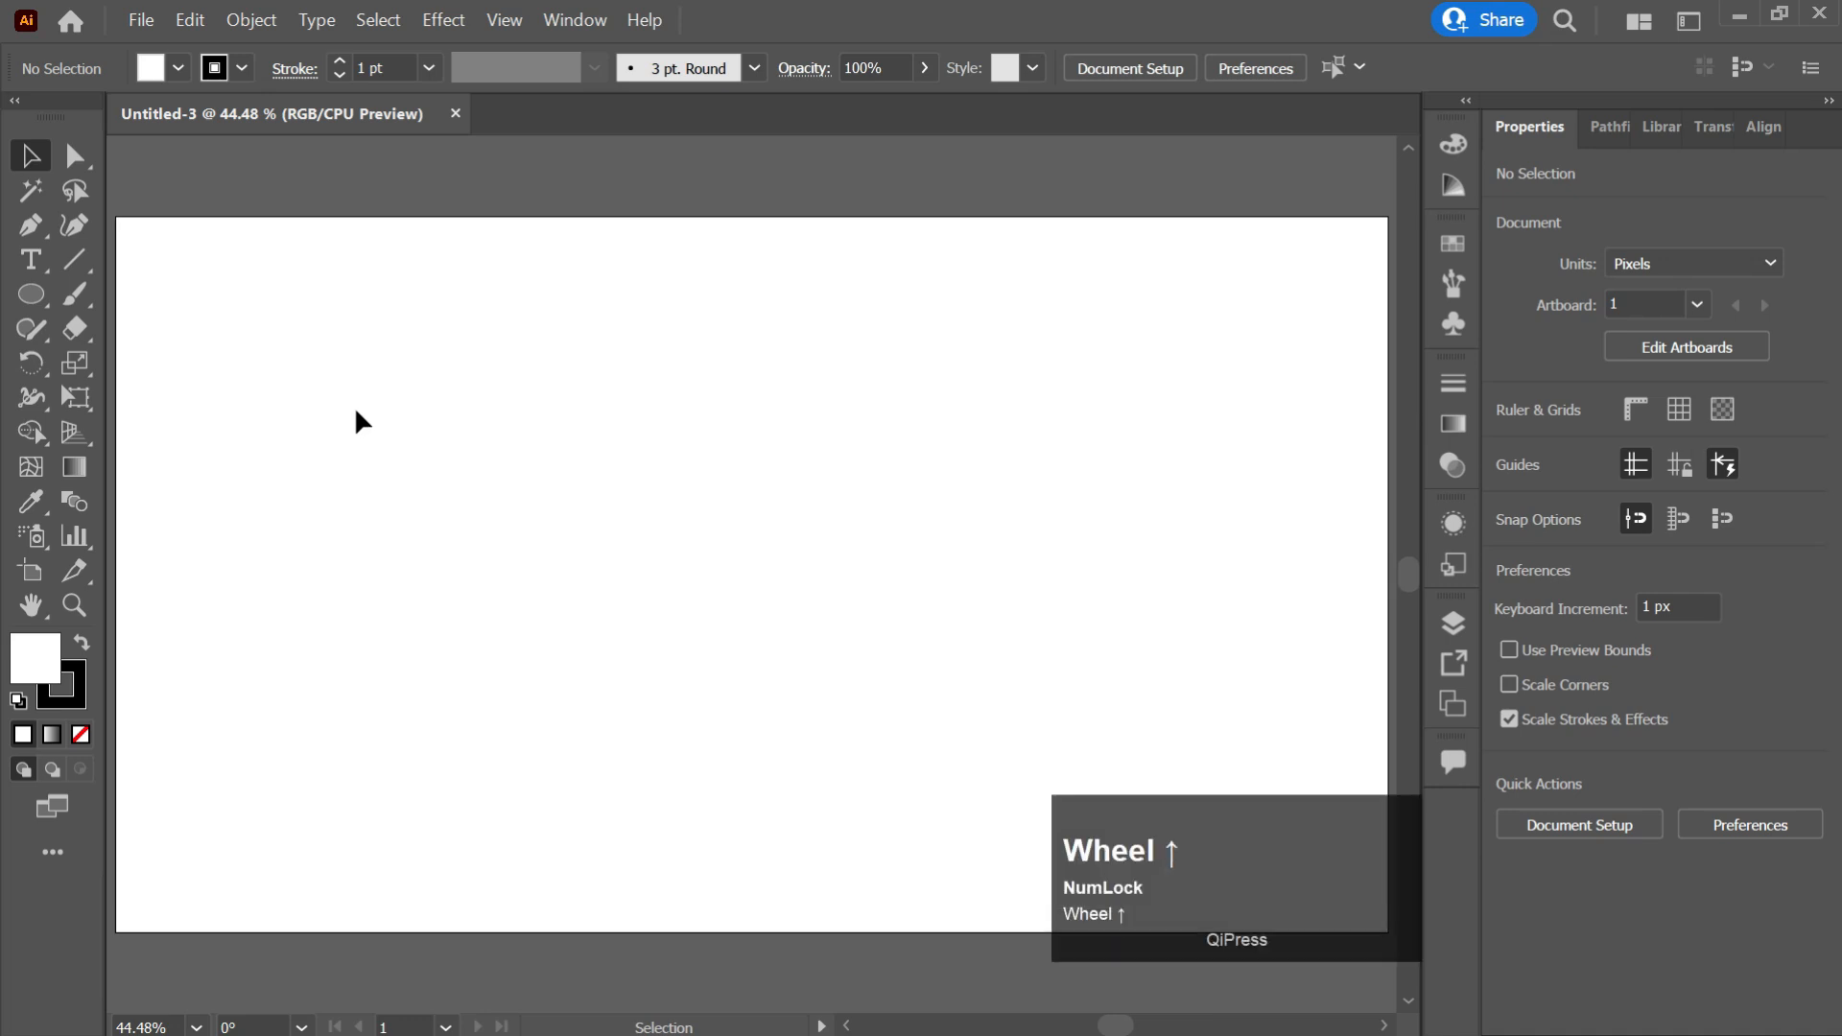
click(77, 257)
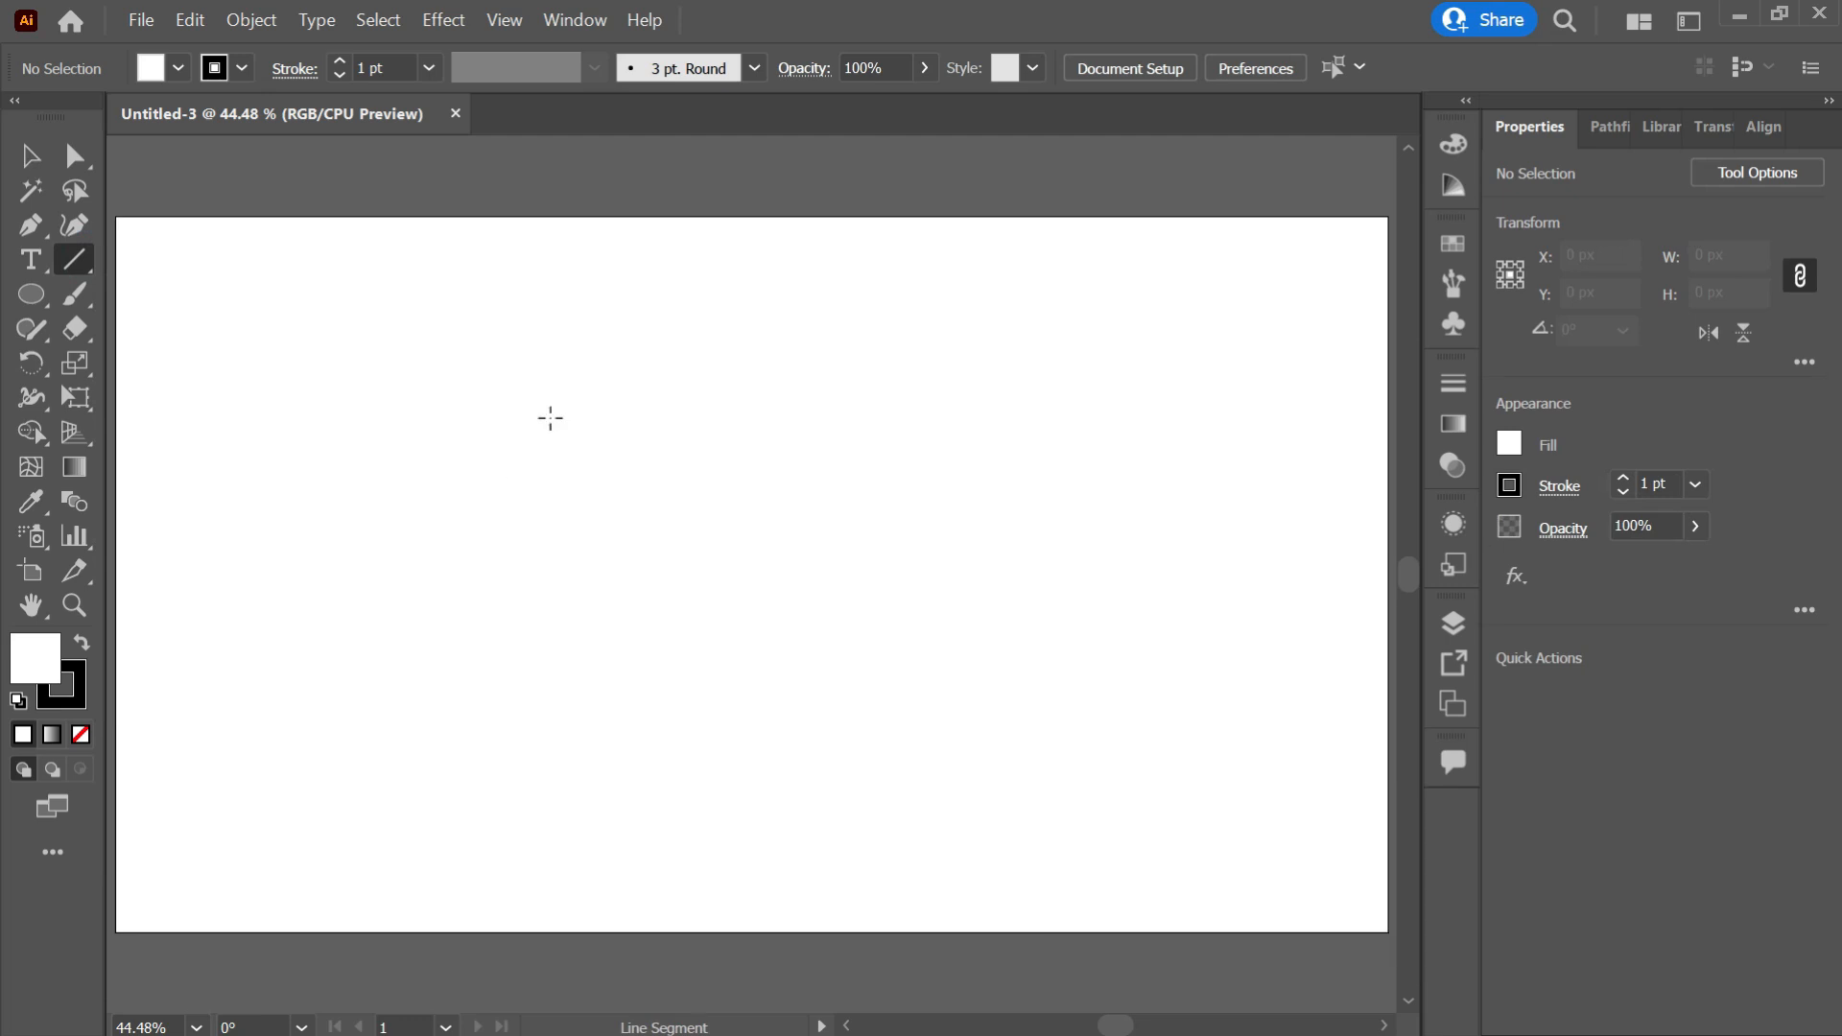
shift+drag(553, 416, 1159, 423)
key(v)
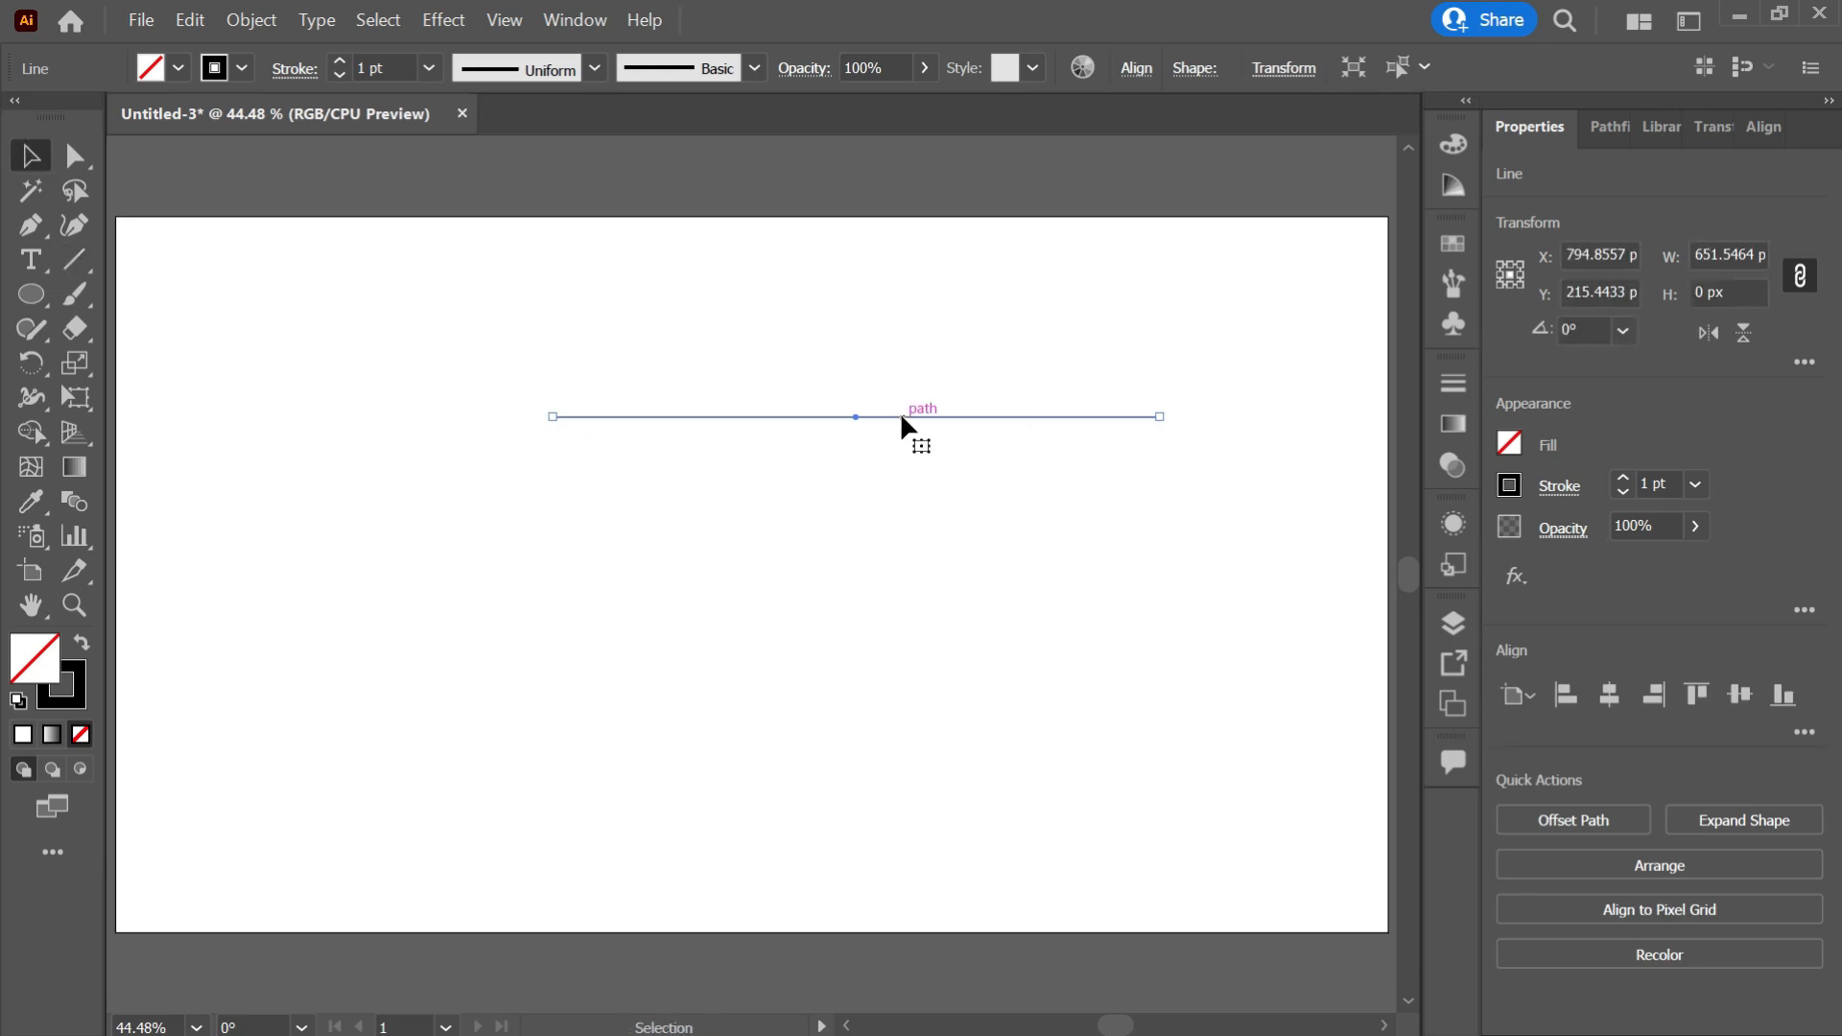
Duplicate the line slightly below and repeat the duplication to build a stack of evenly spaced horizontal lines.
key(alt)
key(shift)
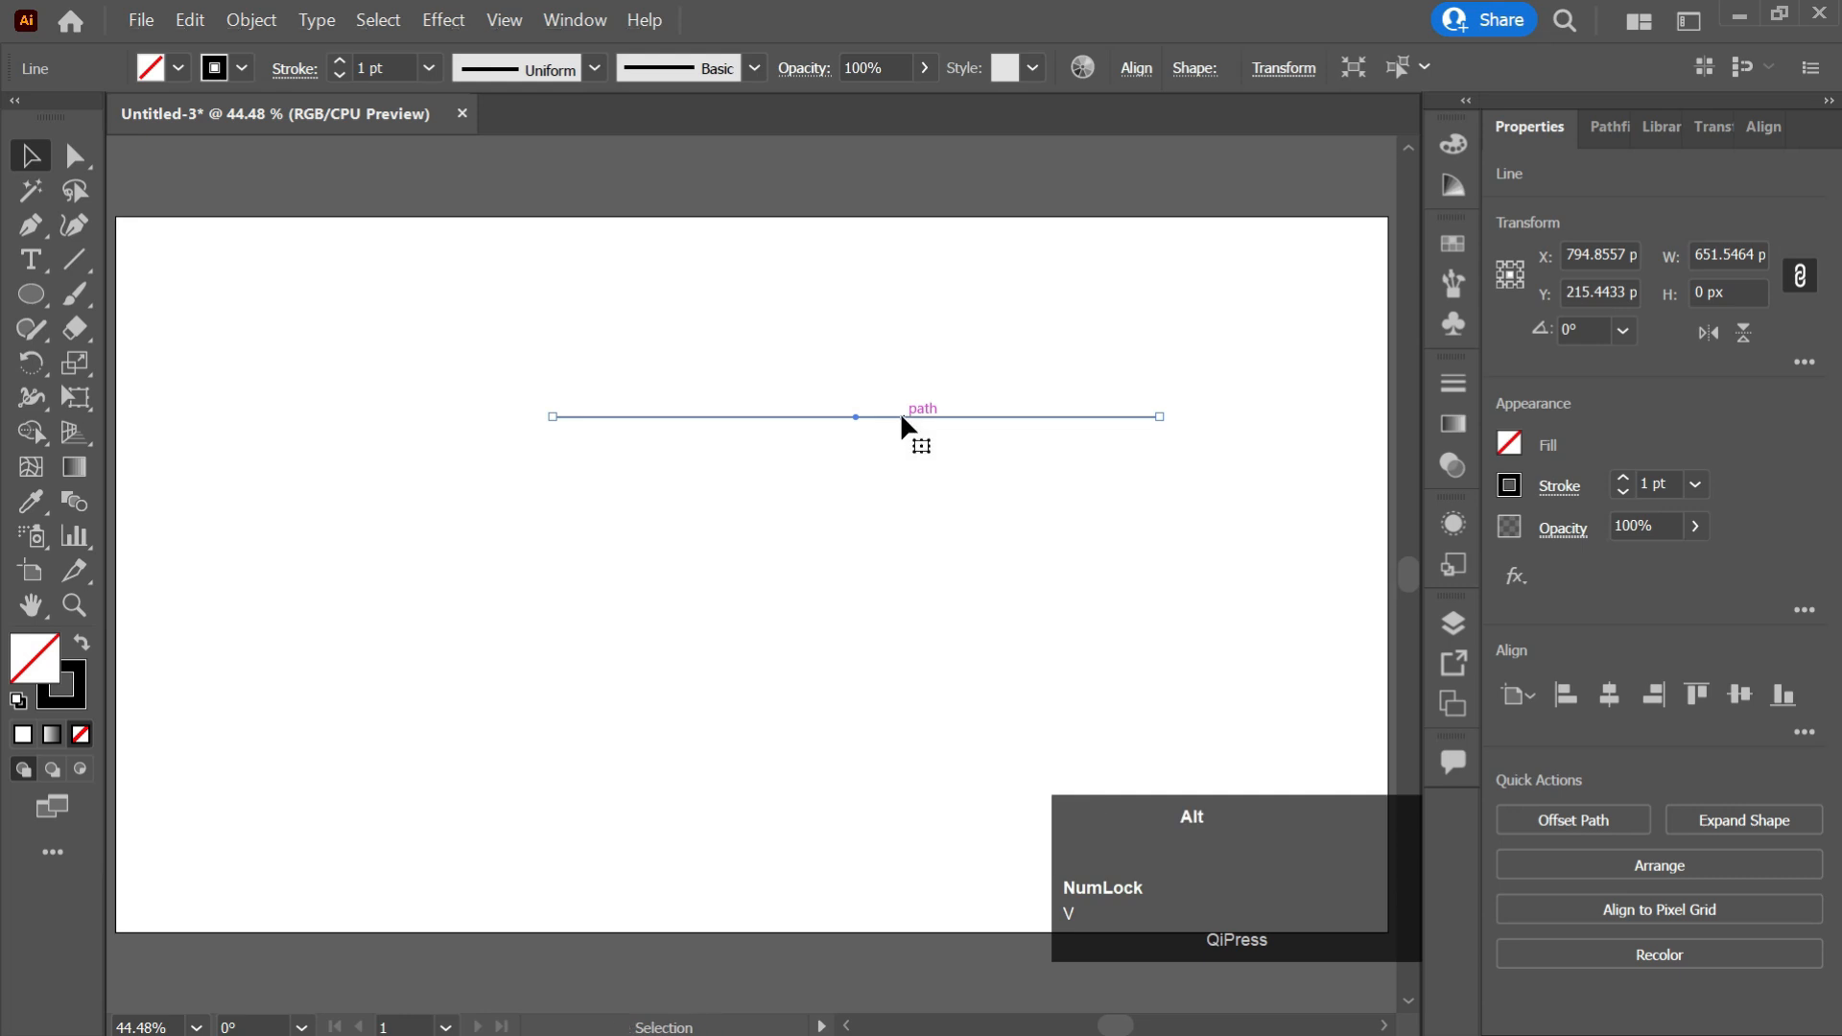
drag(902, 418, 901, 447)
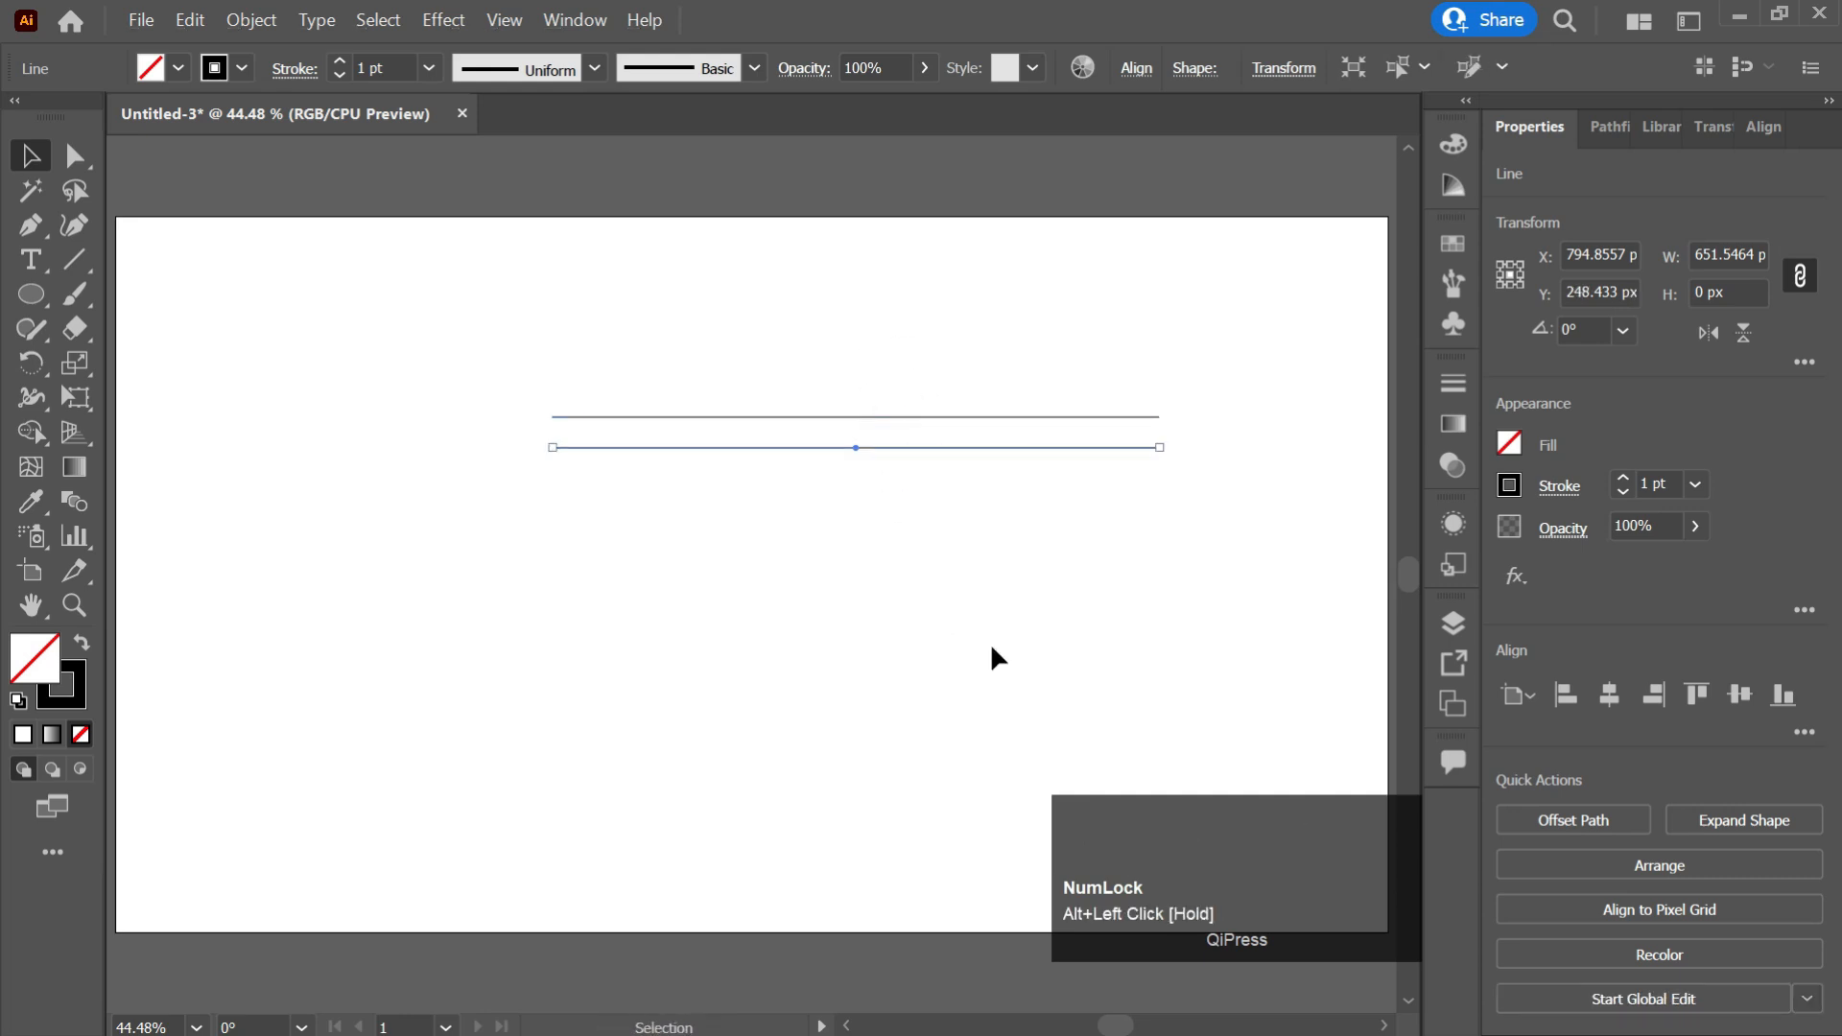
key(ctrl+d)
key(ctrl+d)
key(ctrl+d)
key(ctrl+d)
key(ctrl+d)
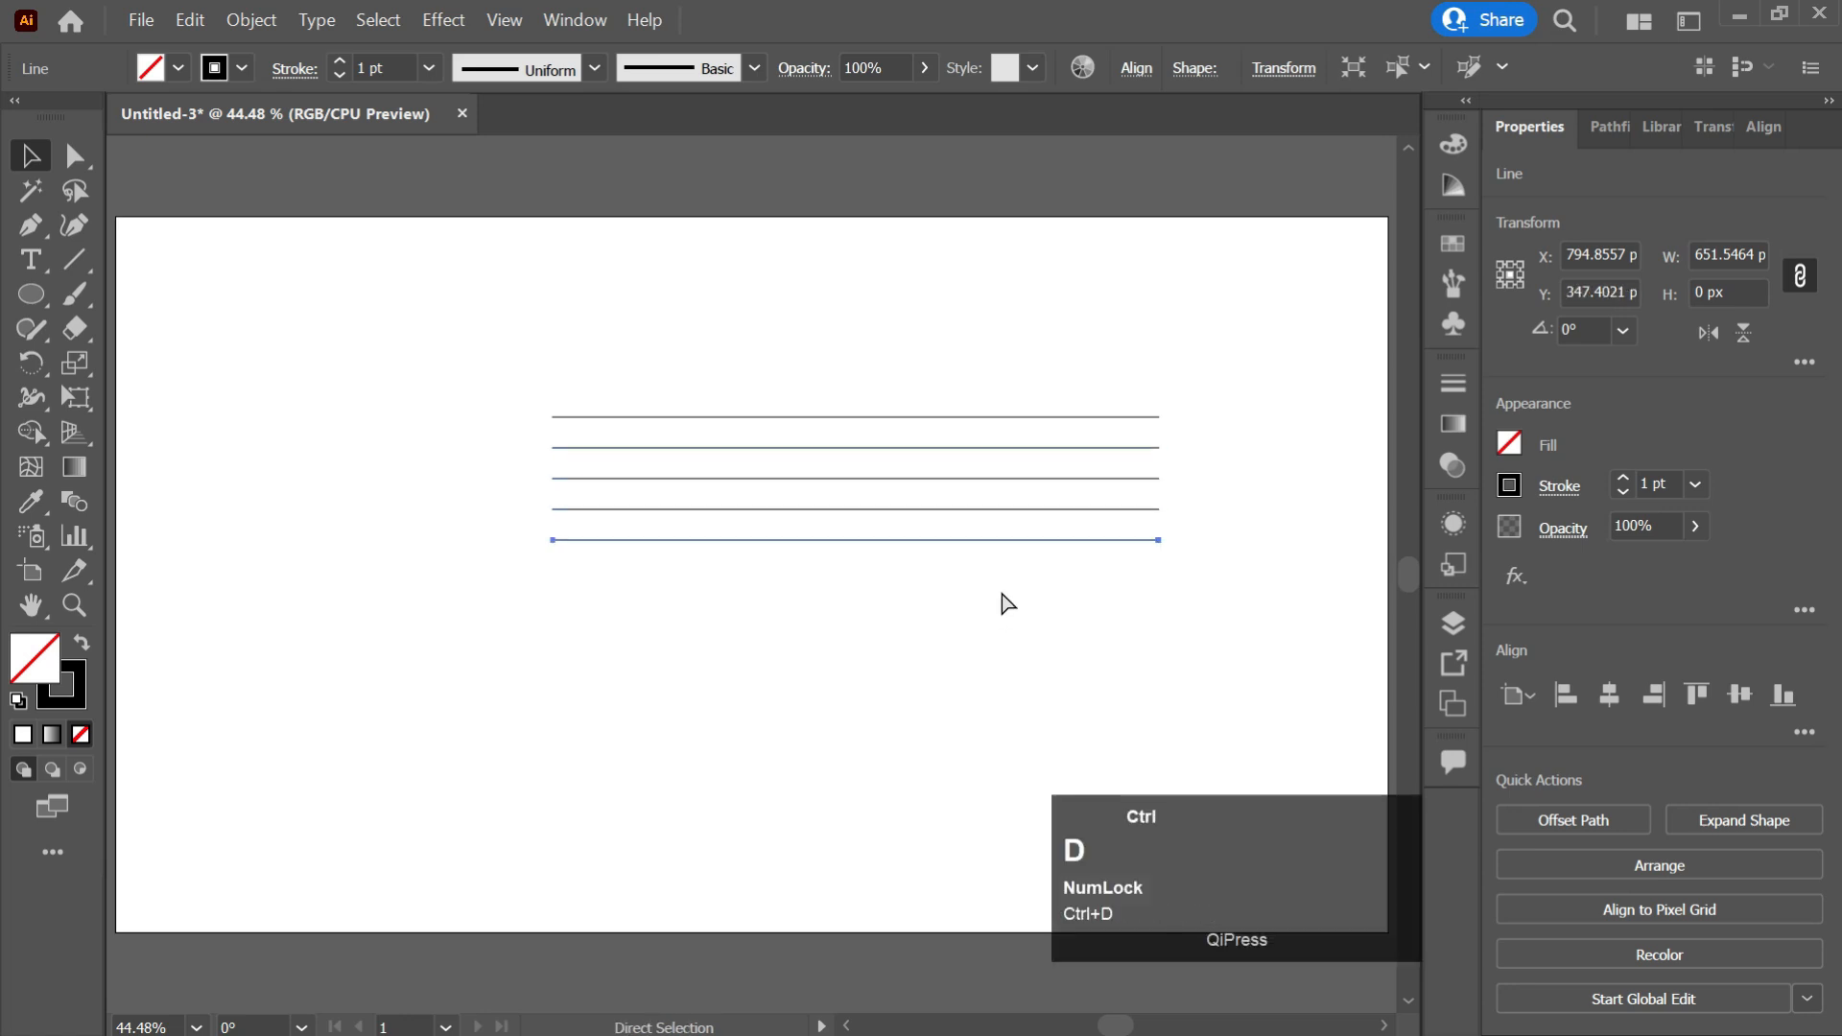
Select all the lines and apply Expand Appearance to them.
key(v)
drag(1206, 343, 961, 636)
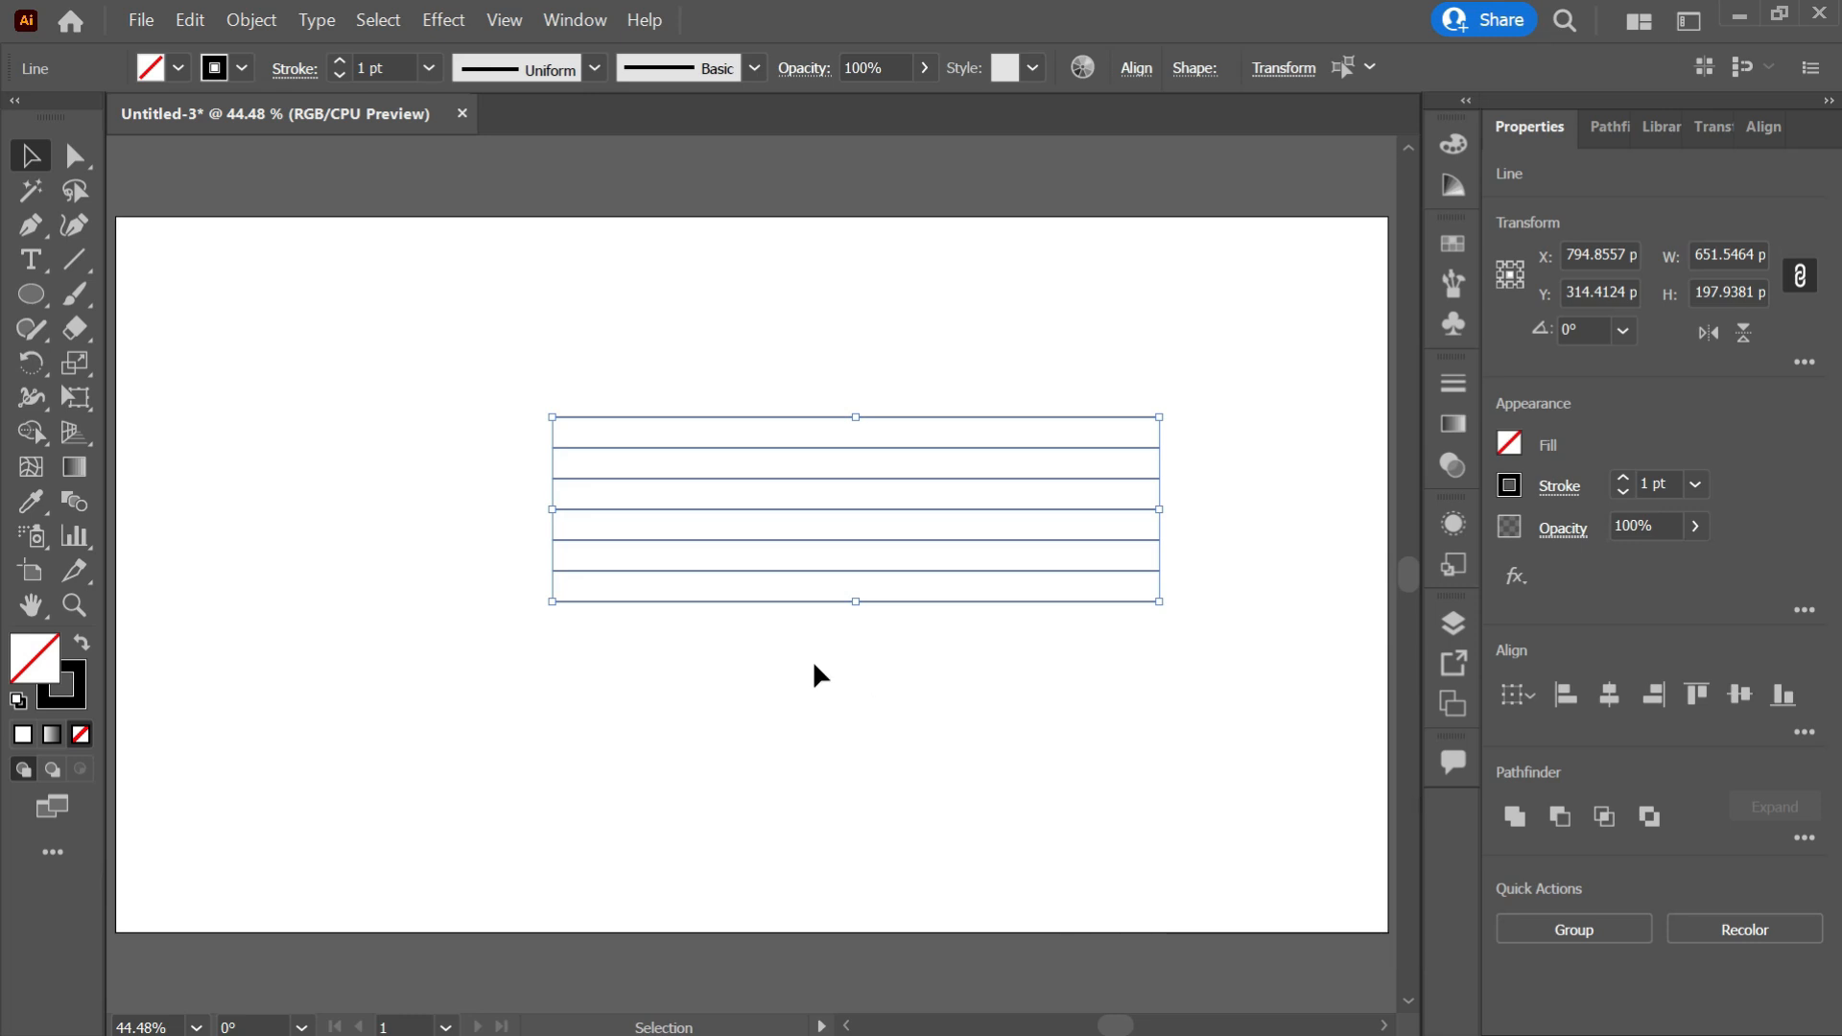
click(252, 19)
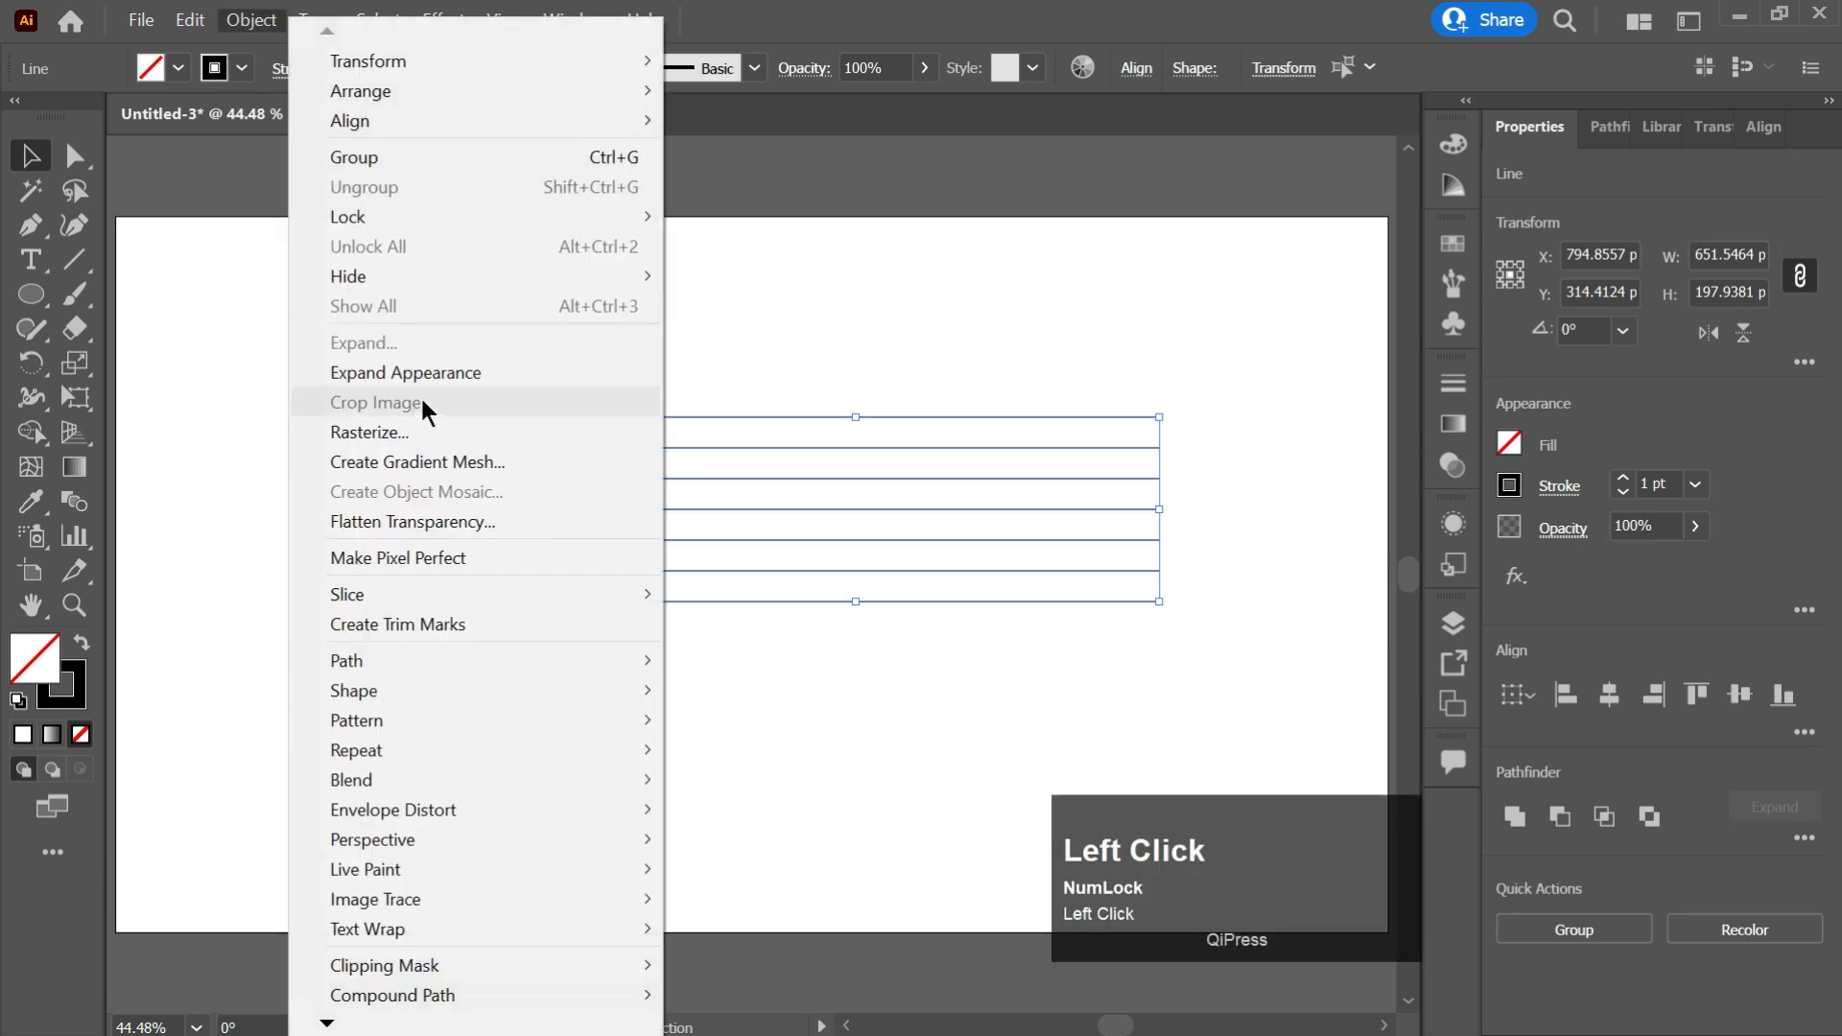
click(421, 362)
Set the lines' stroke weight to 15 pt.
click(1661, 485)
key(ctrl+Left)
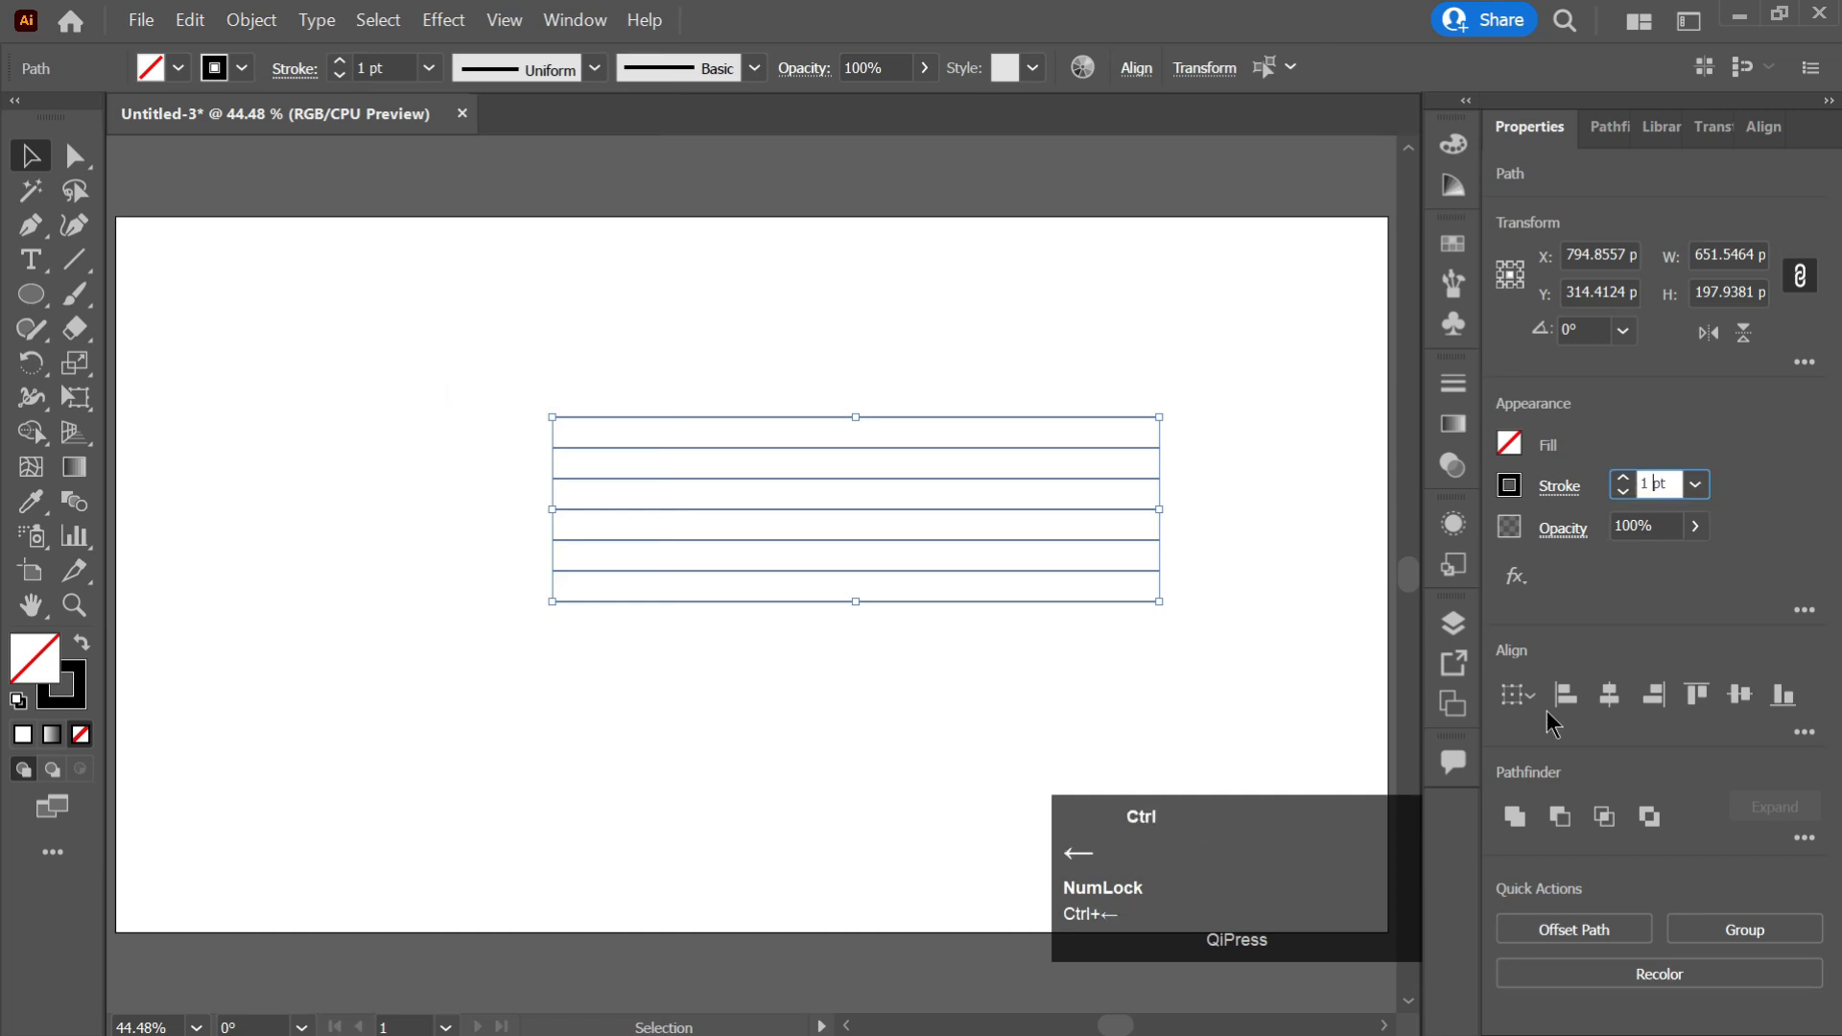
text(5)
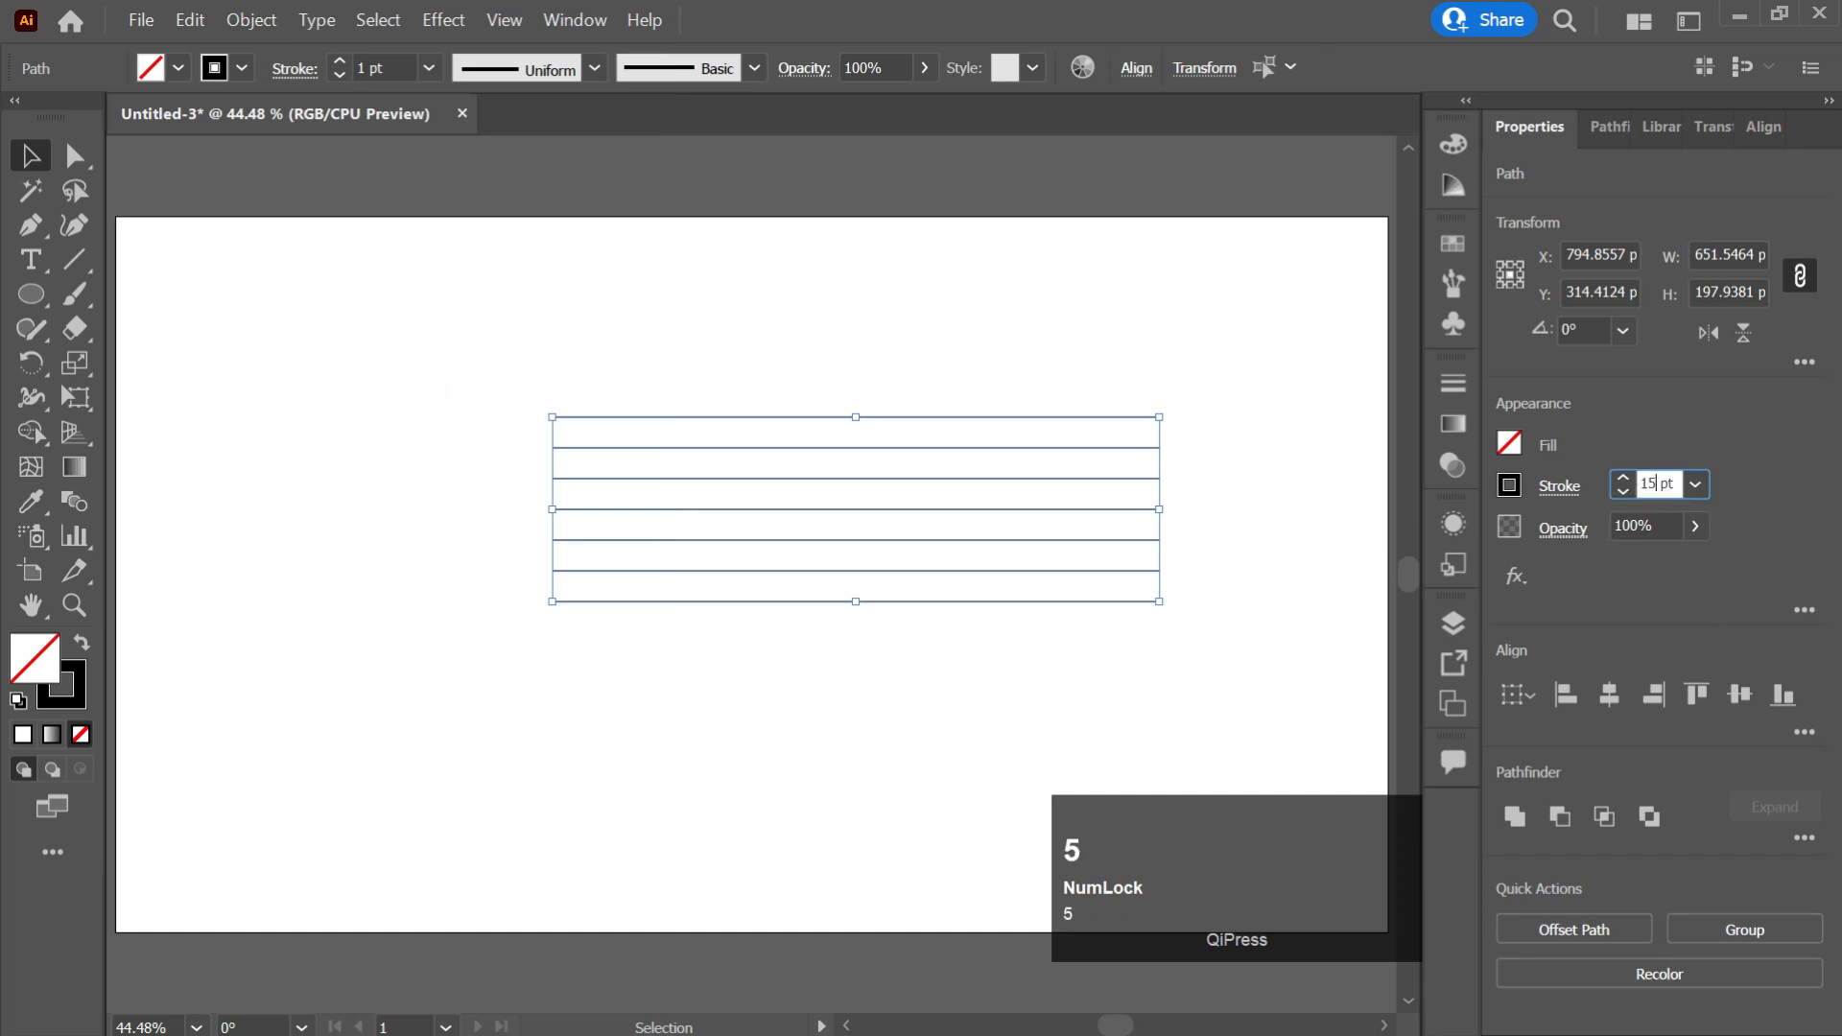
key(Return)
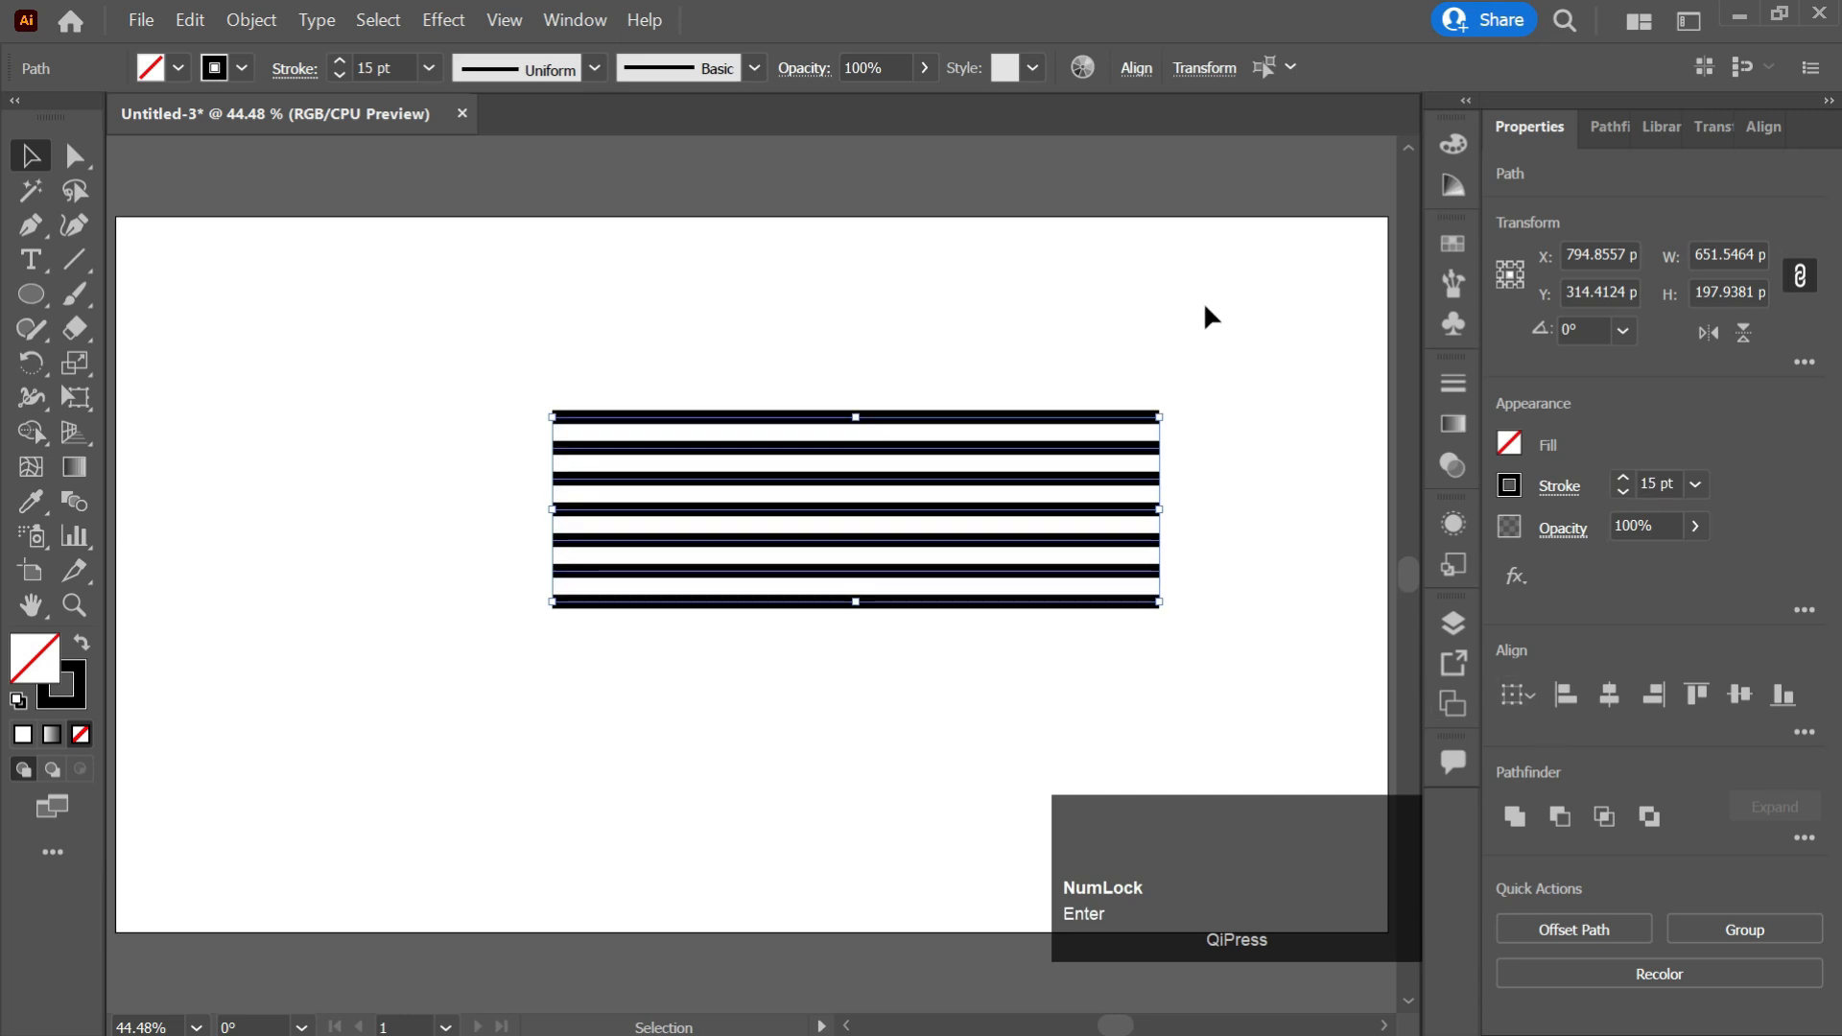
Skew the stack of lines upward on its right side with the Free Transform tool.
click(78, 395)
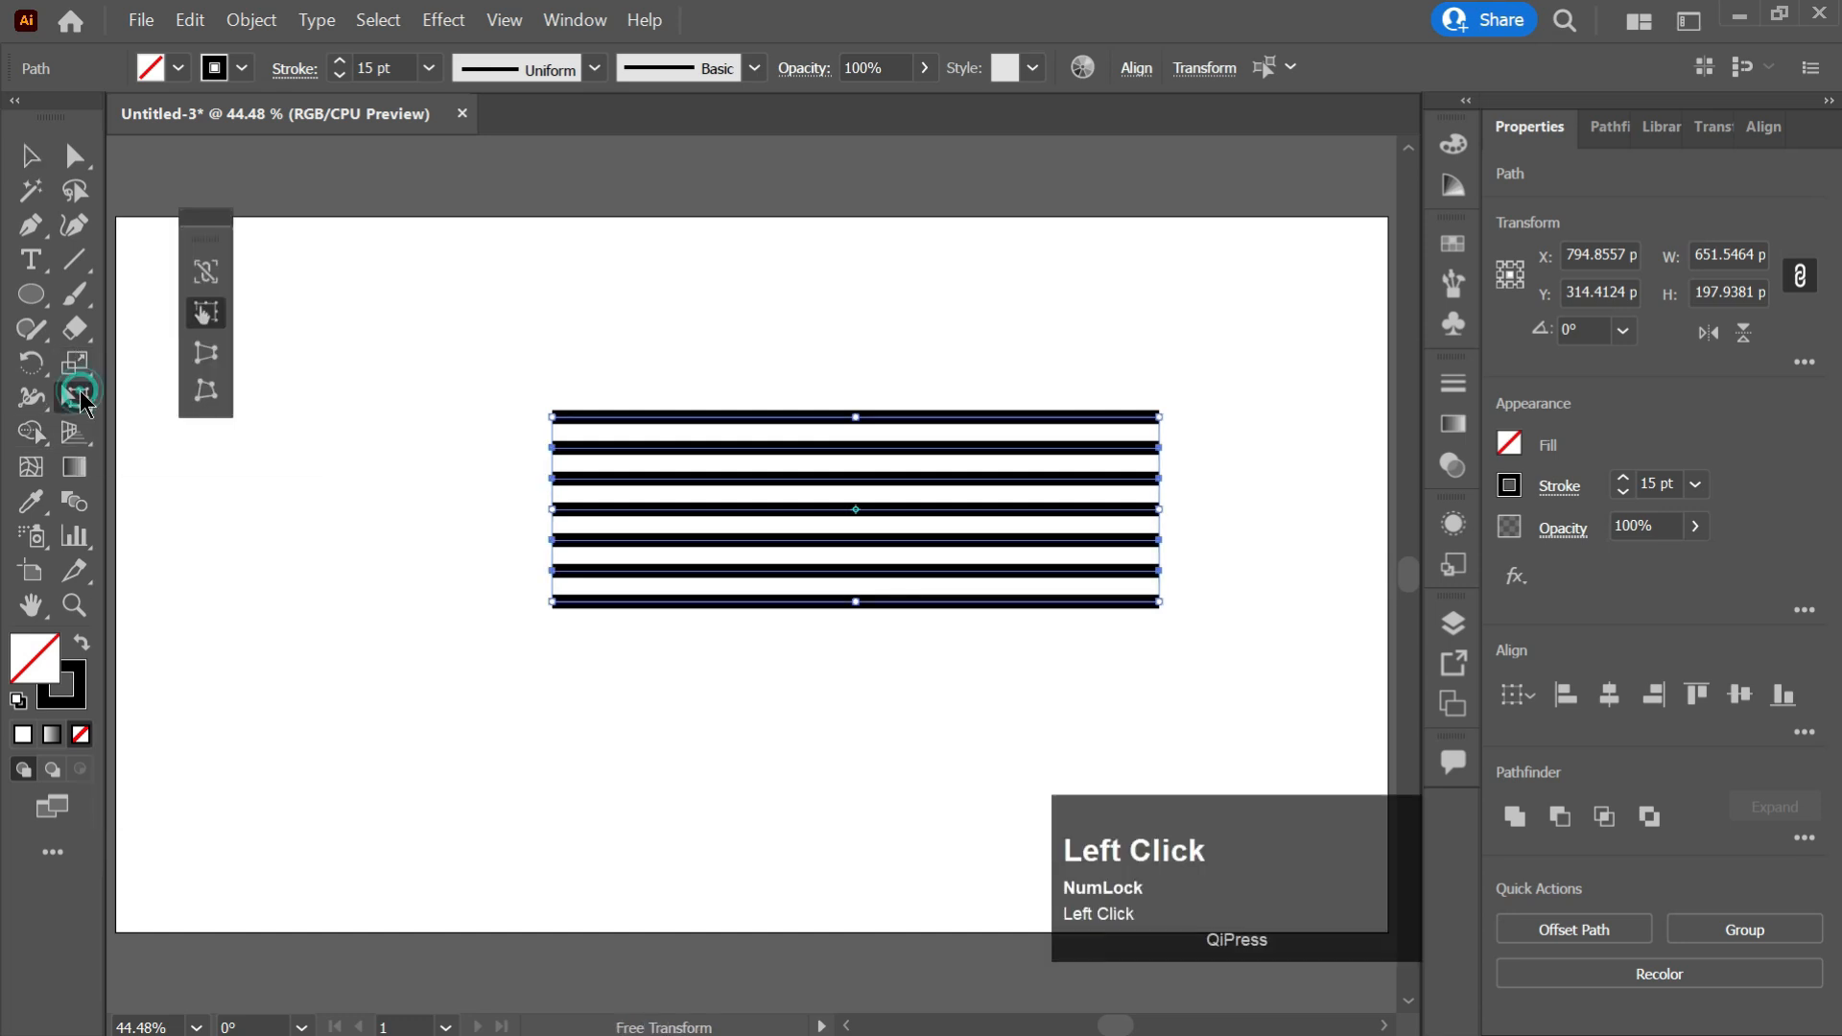
click(1158, 507)
drag(1158, 506, 1161, 484)
key(v)
click(1237, 407)
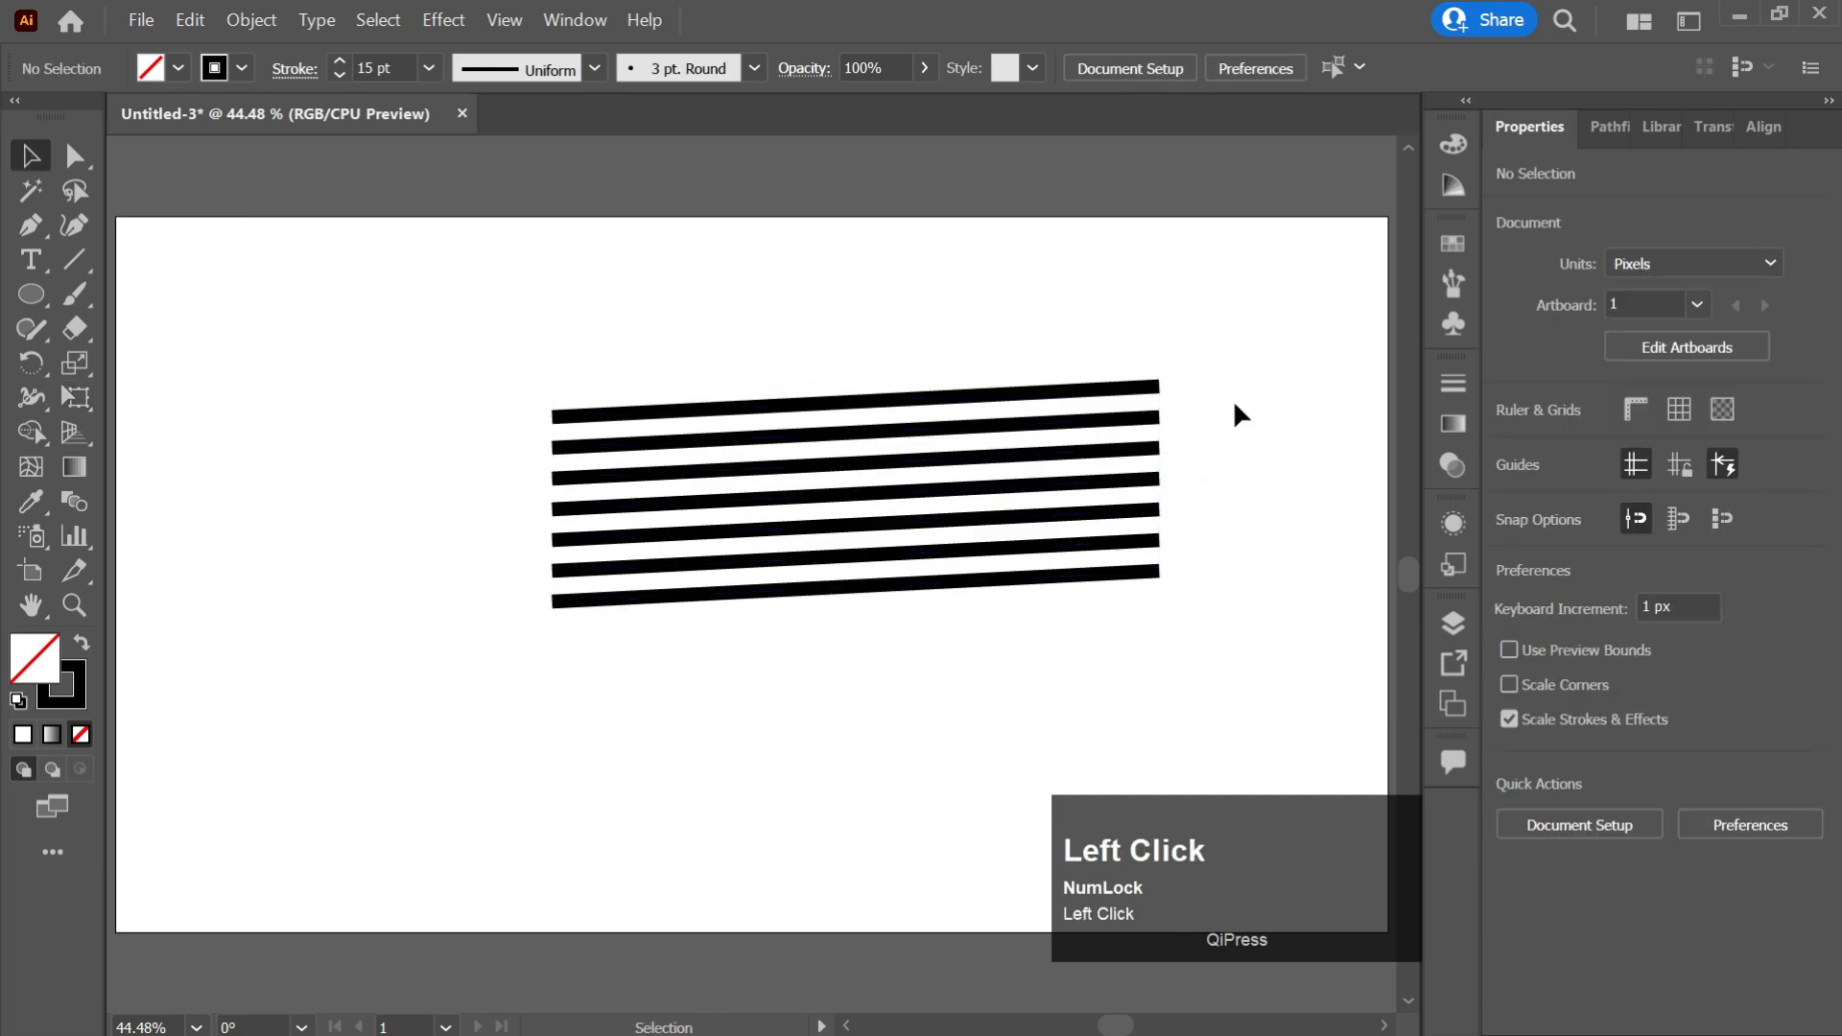
Save the slanted lines as a new symbol in the Symbols panel.
drag(1171, 340, 1040, 563)
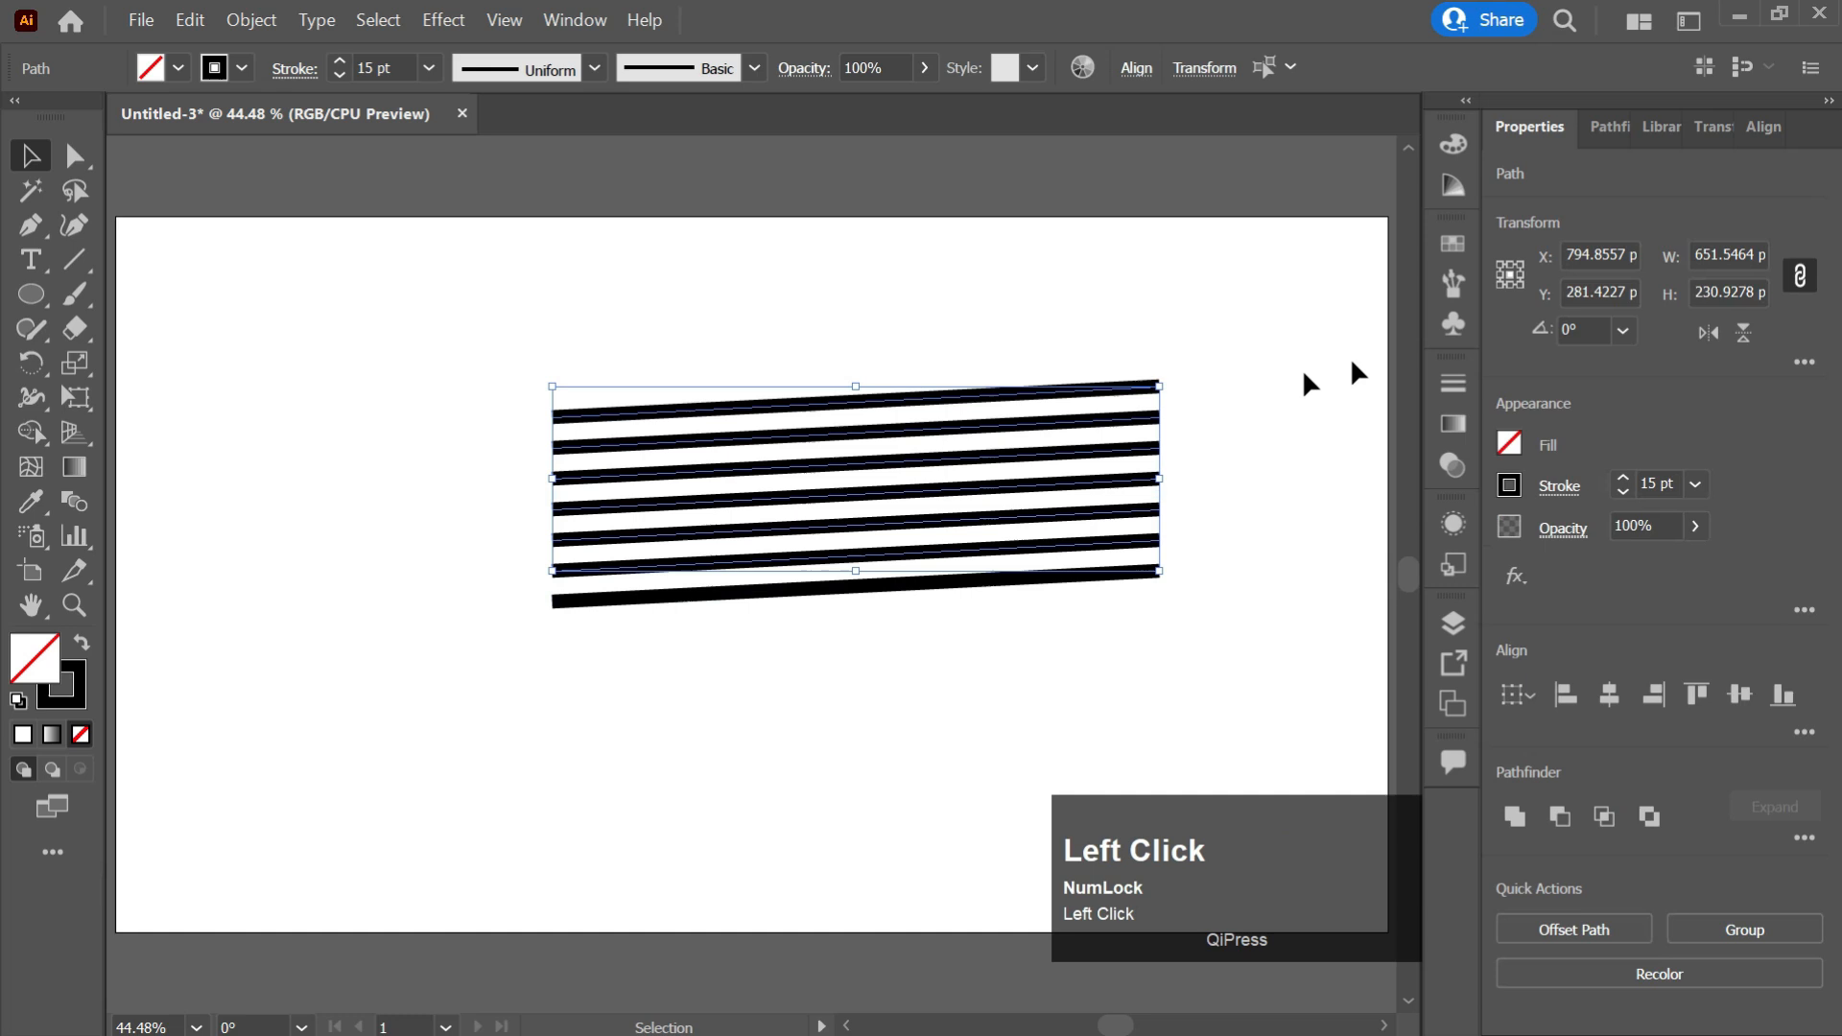
click(1452, 324)
scroll(1238, 349, down, 1)
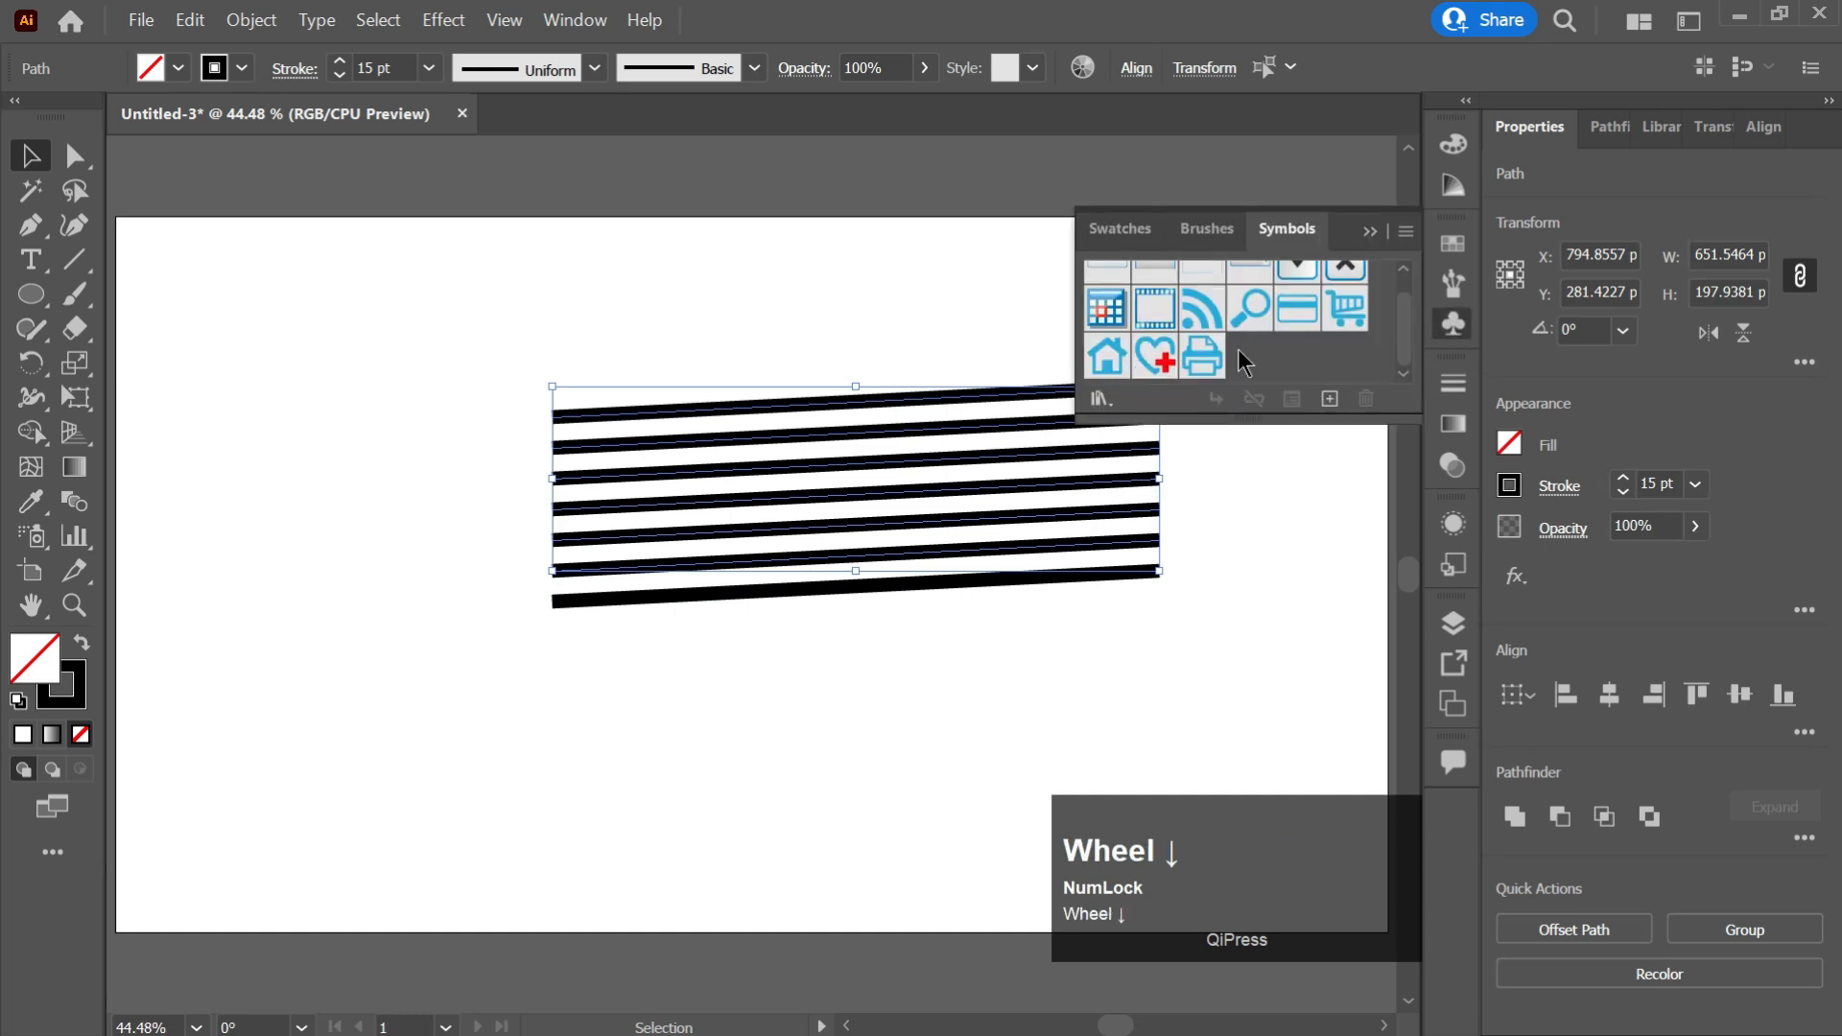
drag(1012, 399, 1241, 359)
click(1528, 831)
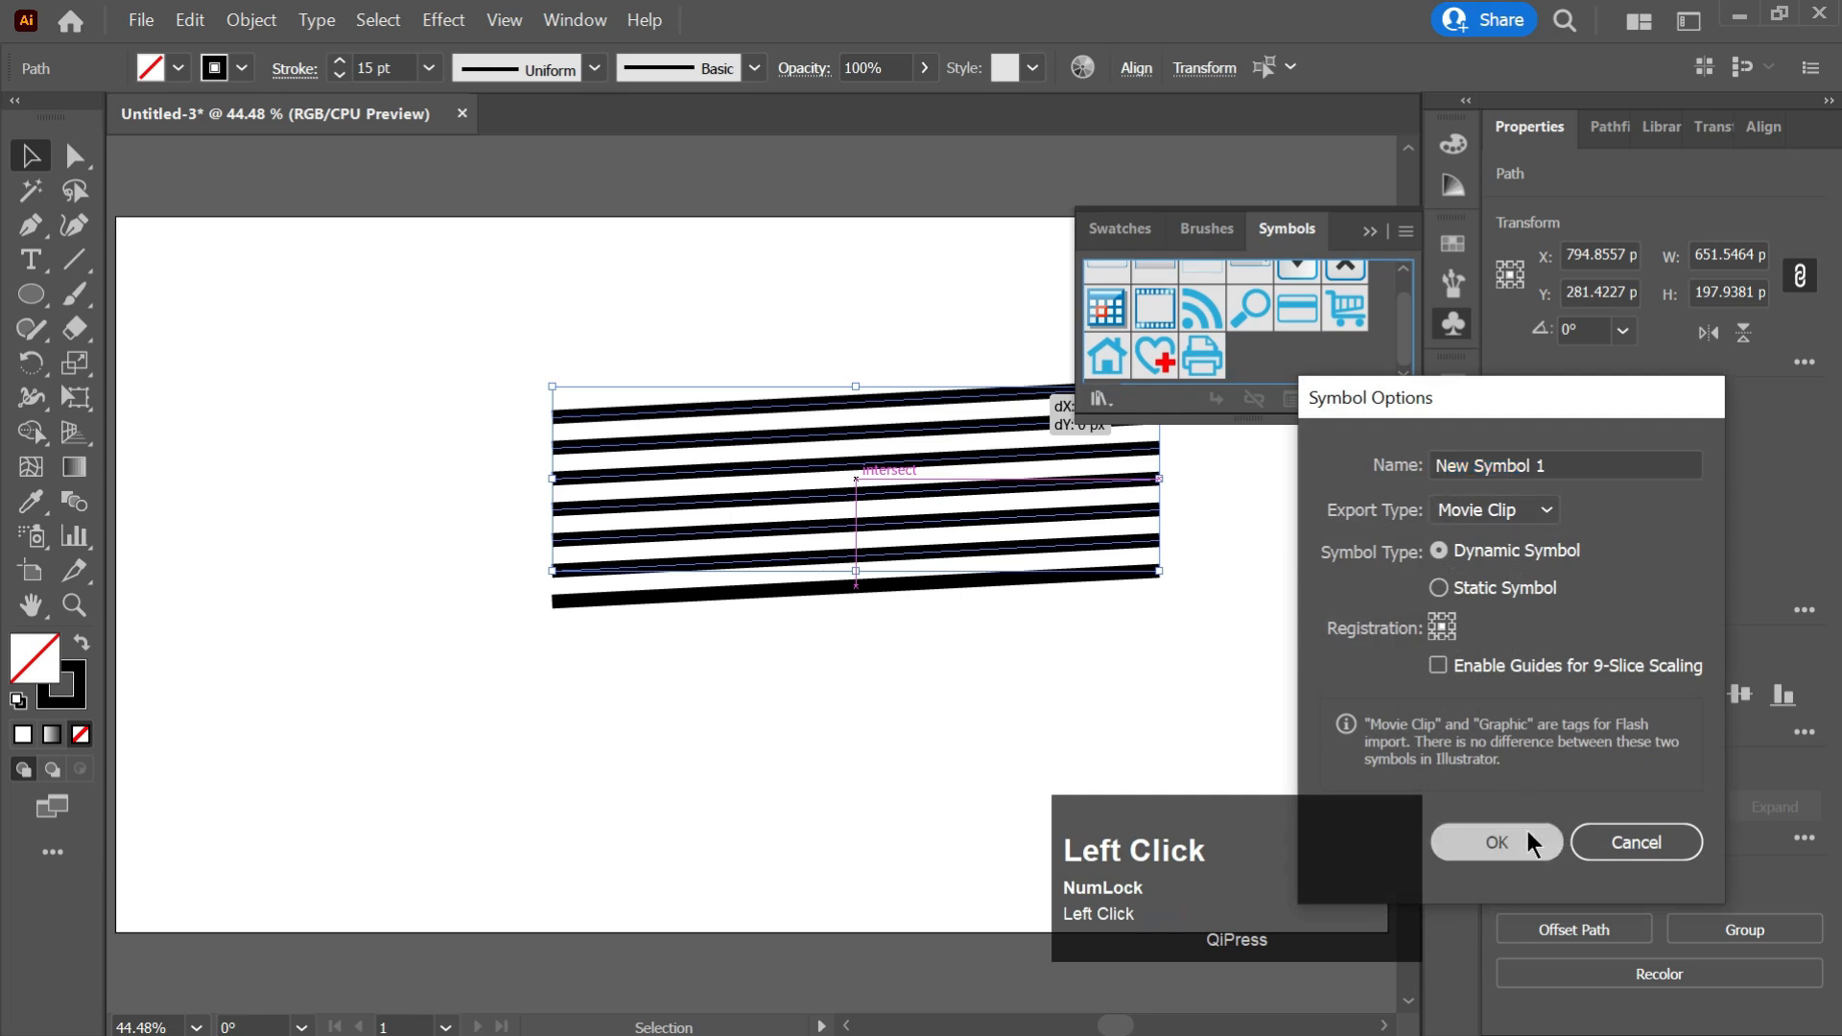
click(1370, 232)
Delete all artwork from the artboard.
drag(1224, 250, 977, 676)
key(Delete)
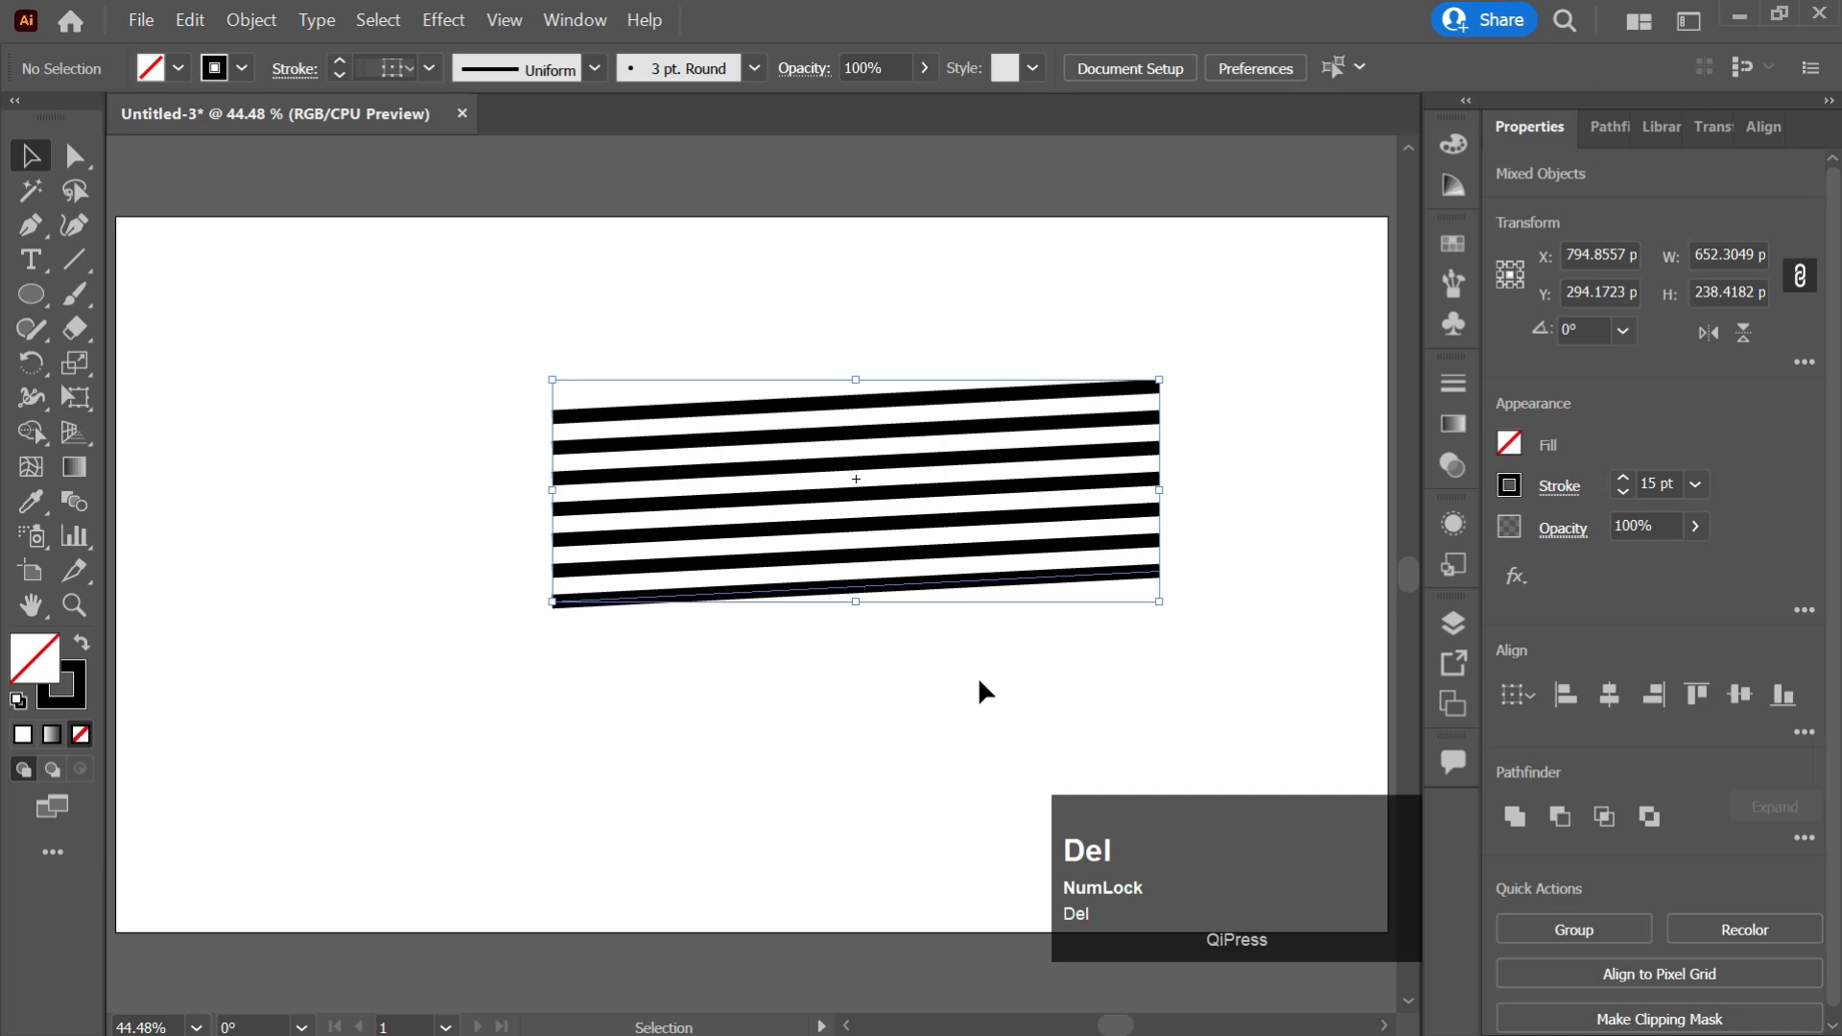
click(751, 485)
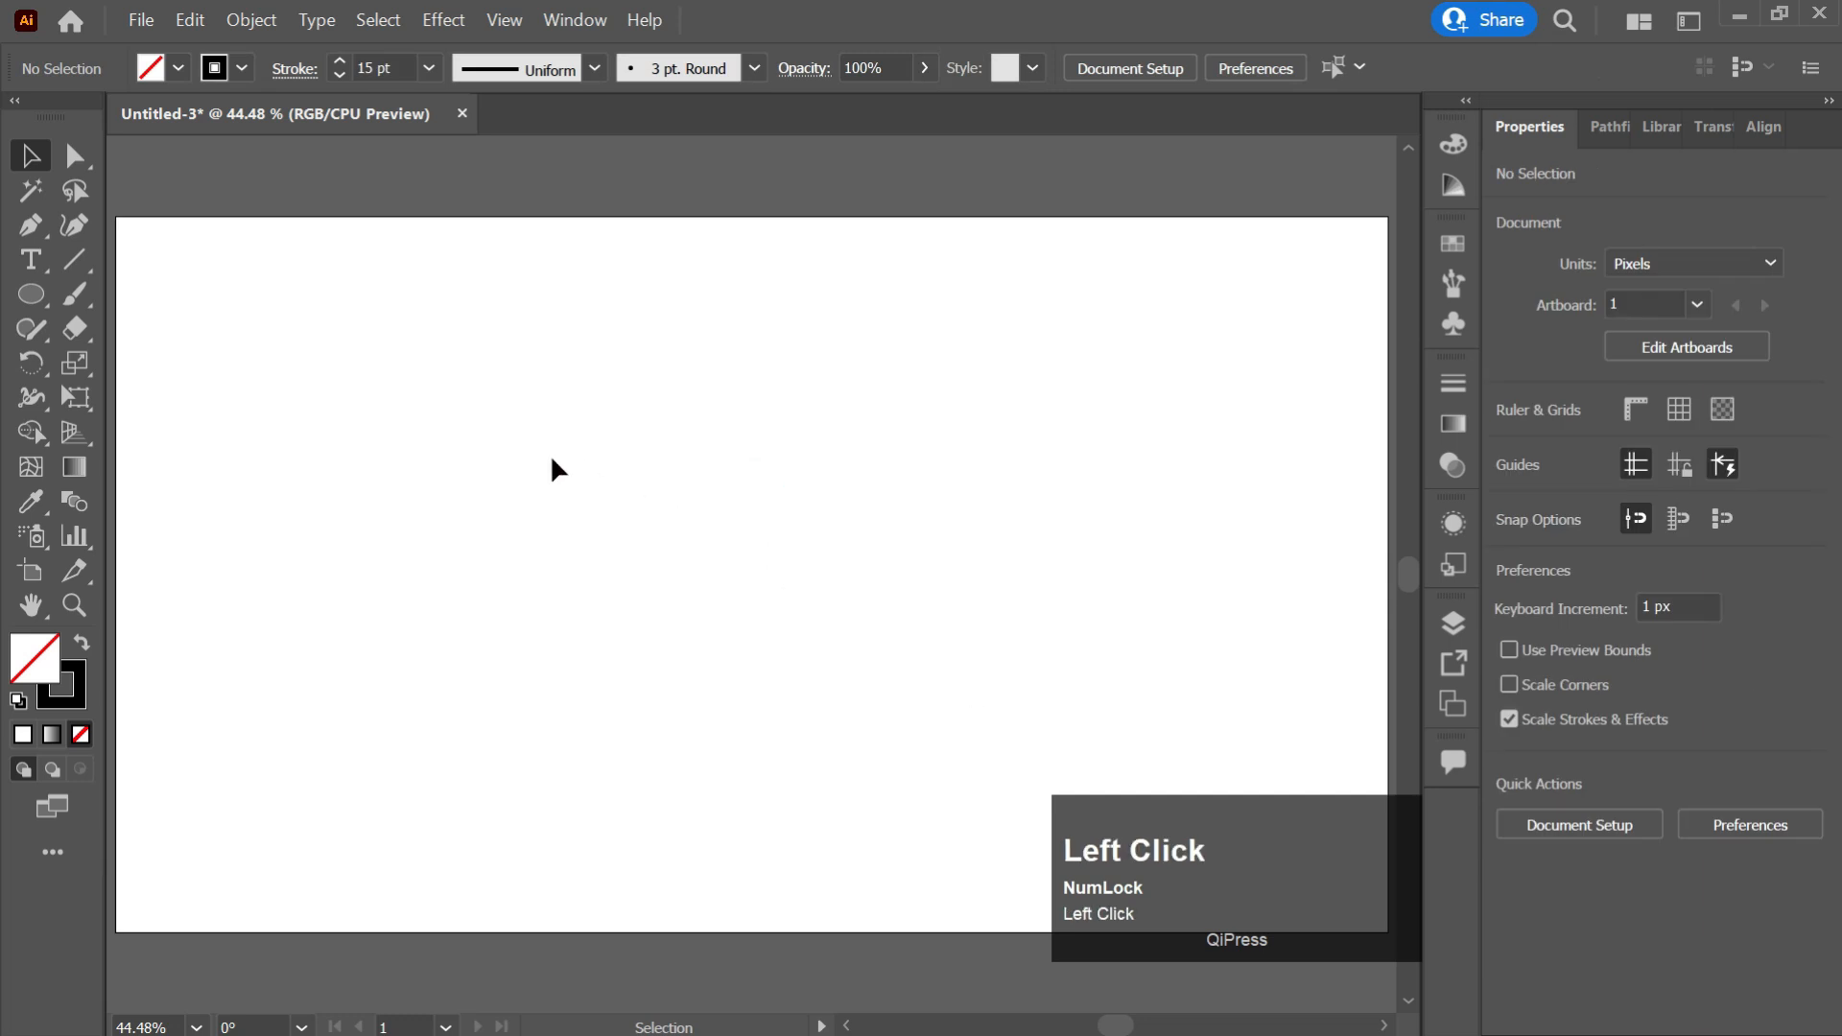
Draw a circle about 680 px in diameter from the center of the artboard.
key(l)
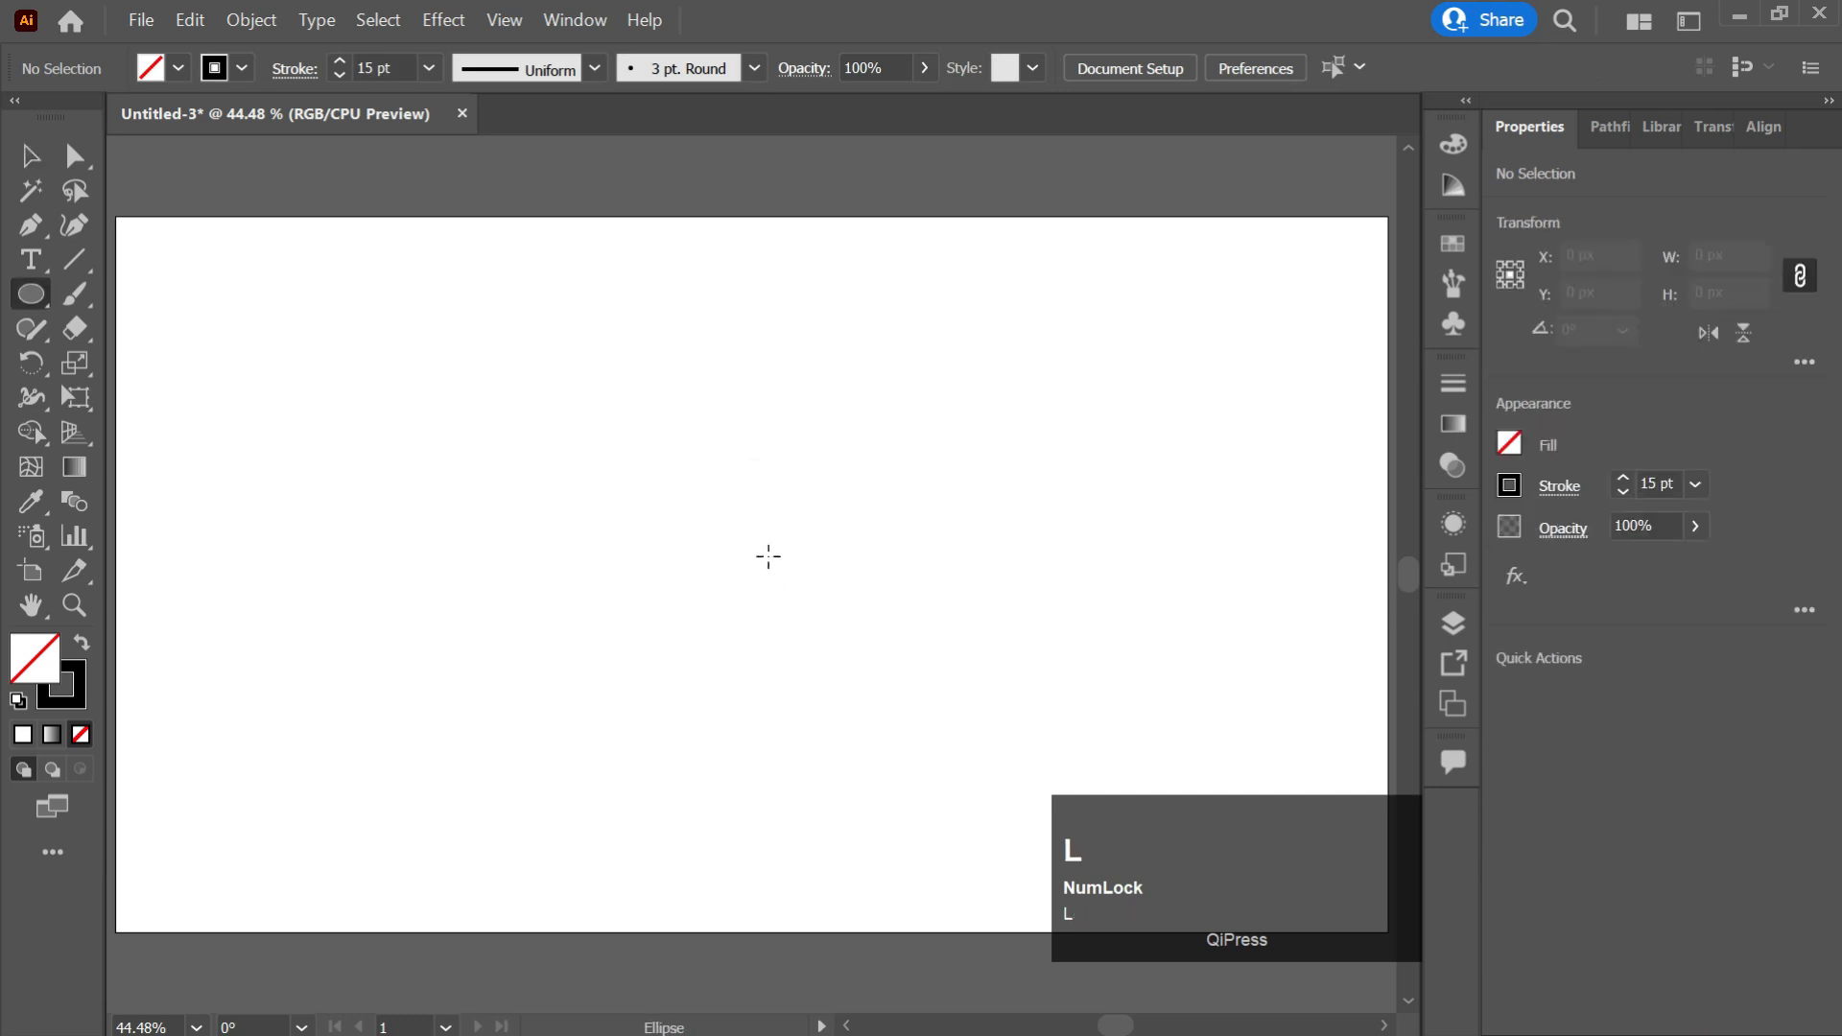
key(alt)
key(shift)
mouse_move(757, 573)
mouse_down()
mouse_move(1073, 691)
mouse_move(1143, 679)
mouse_move(1072, 658)
mouse_up()
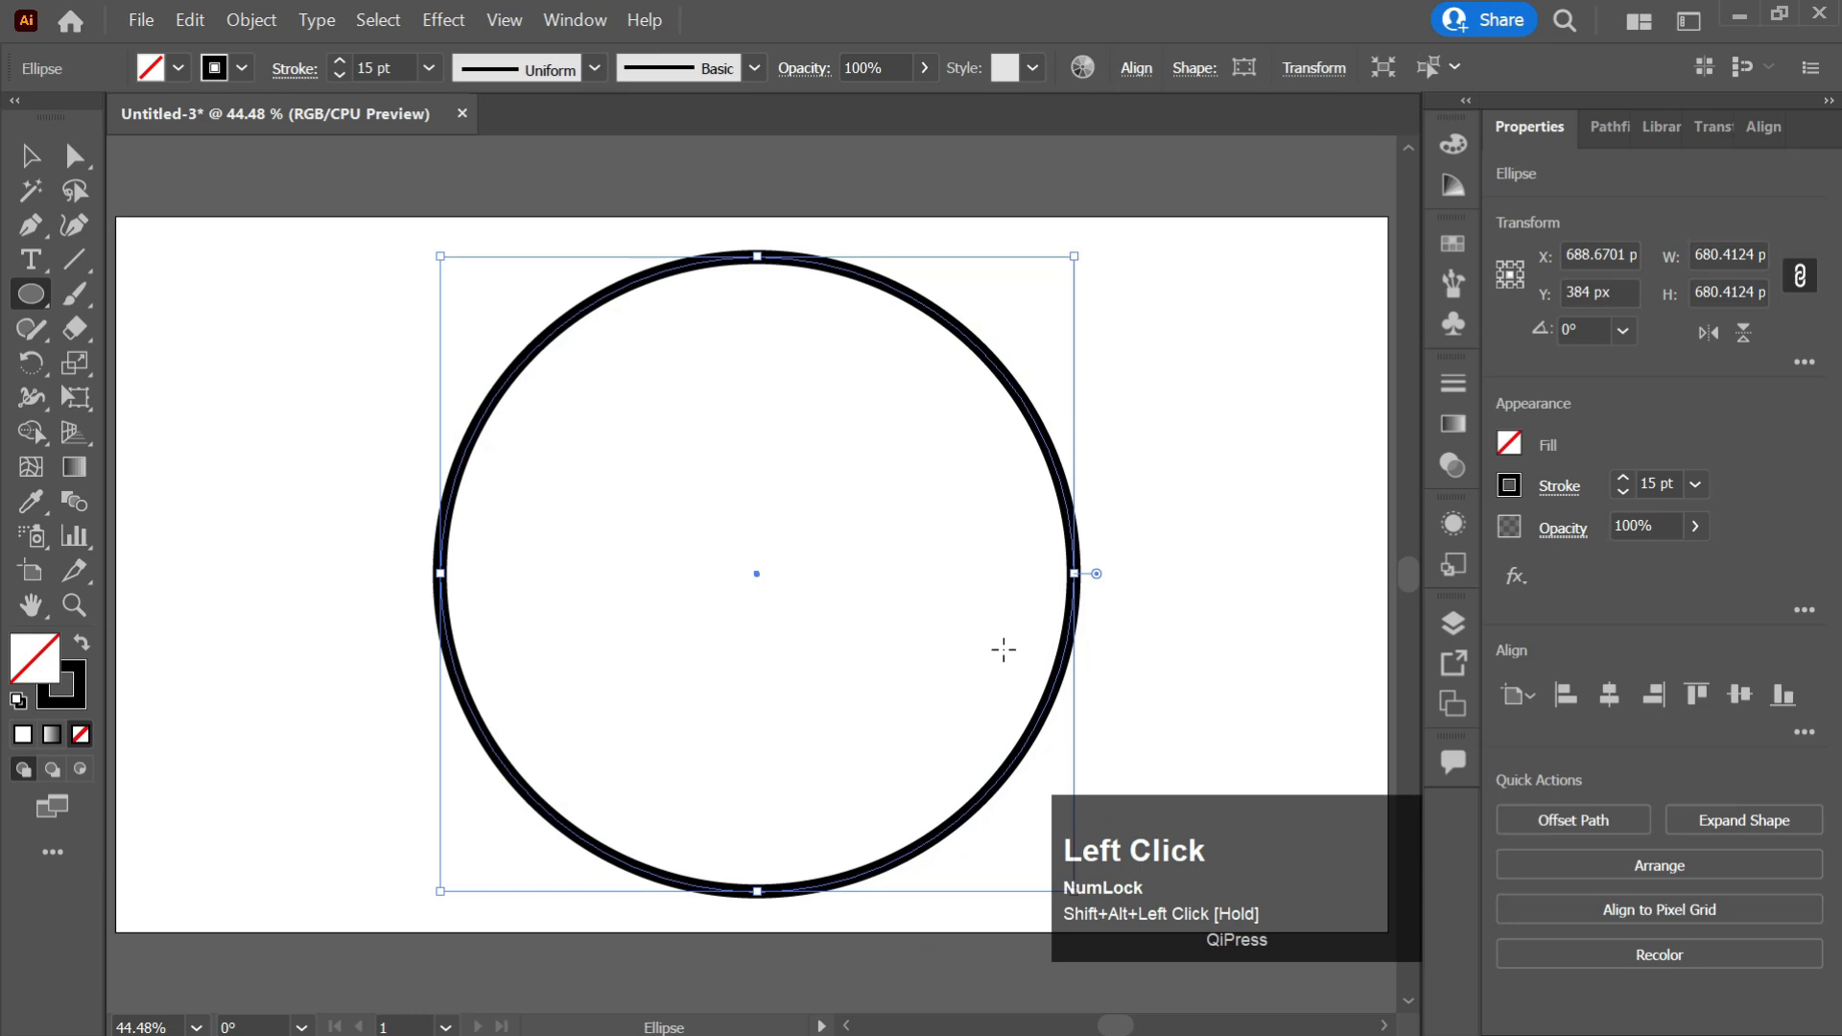
click(1696, 484)
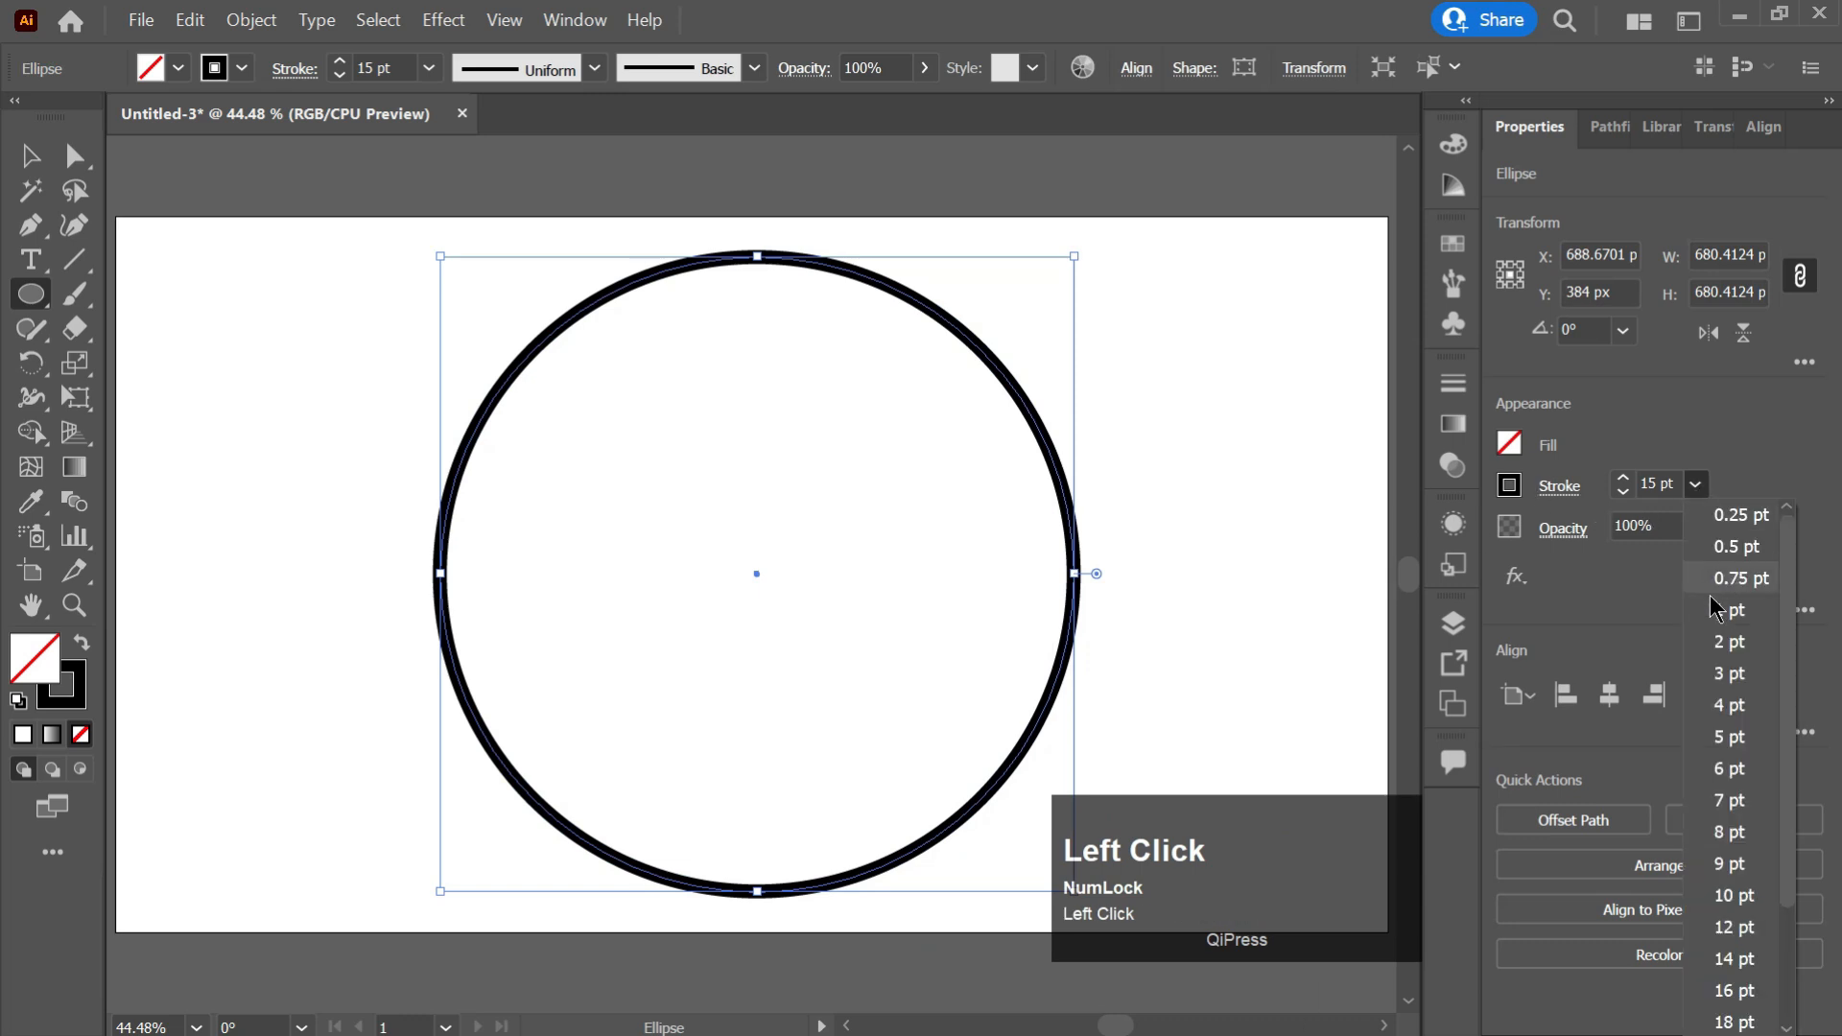
Delete the circle's left anchor point to leave only the right half-circle arc.
key(a)
click(409, 529)
click(444, 584)
key(Delete)
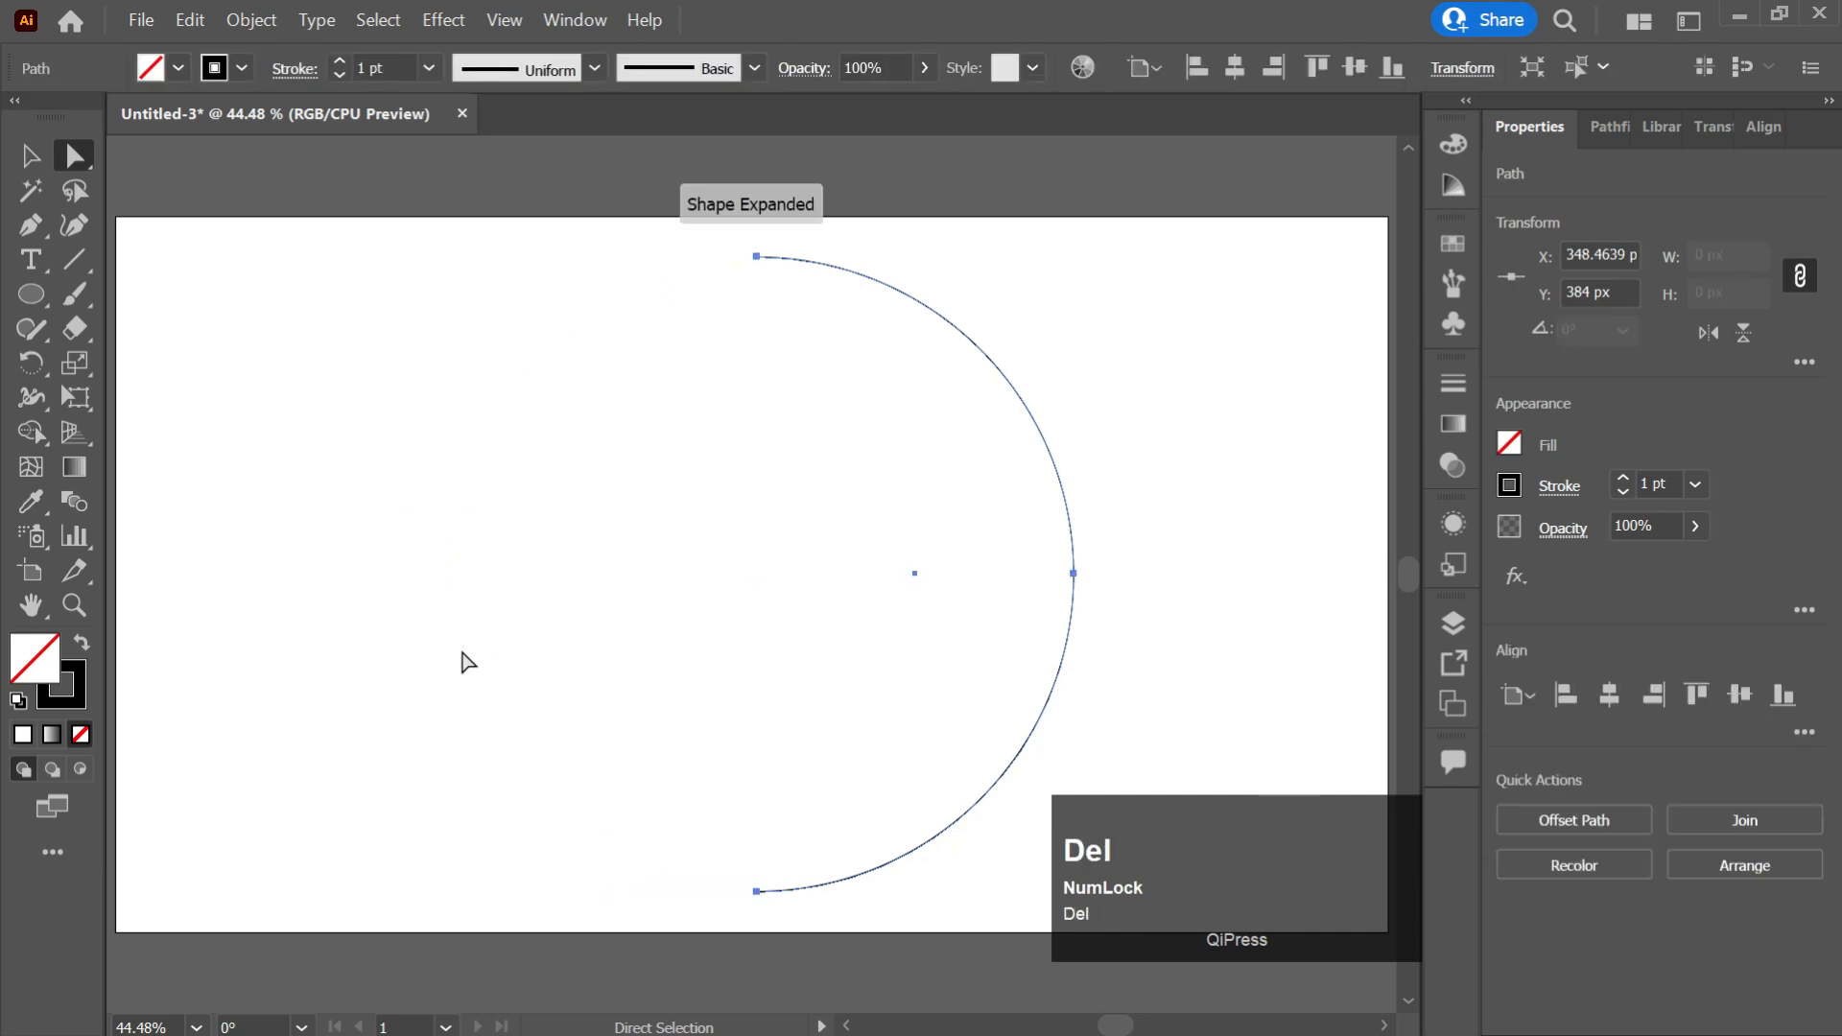
Select the half-circle arc and apply the 3D Revolve (Classic) effect.
key(v)
click(946, 206)
click(933, 243)
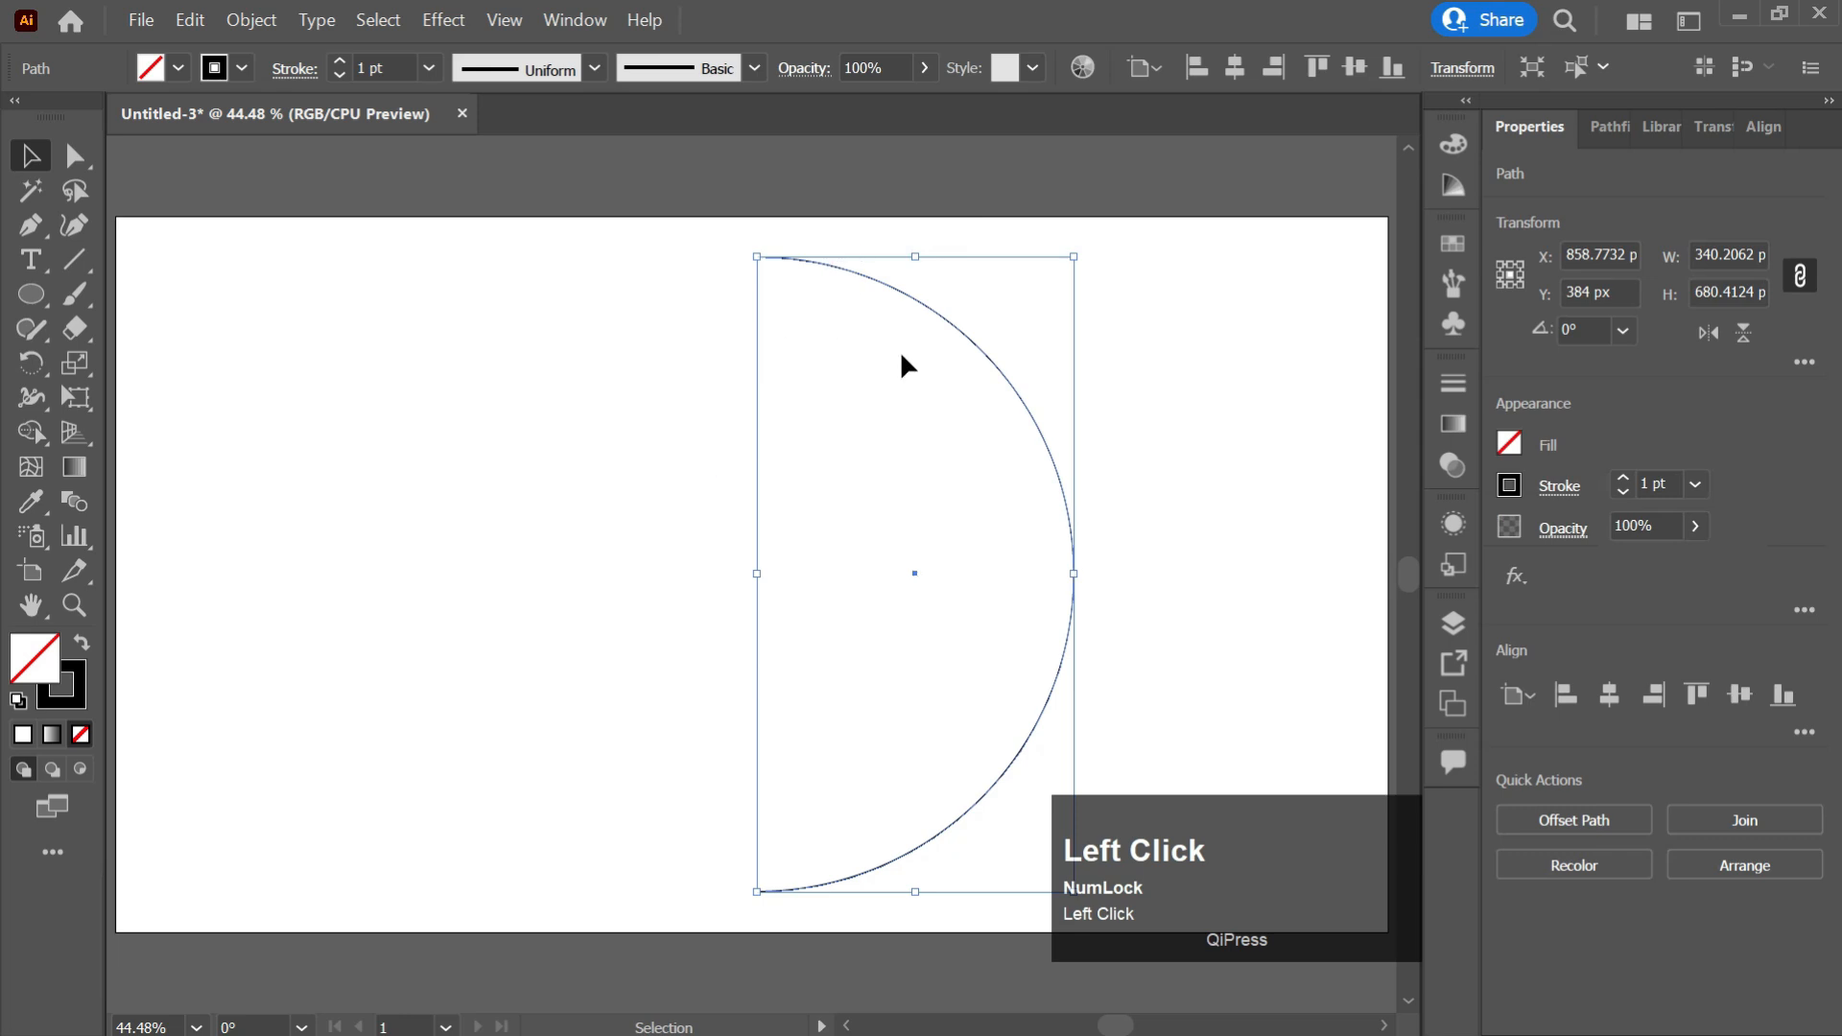
click(451, 23)
mouse_move(652, 204)
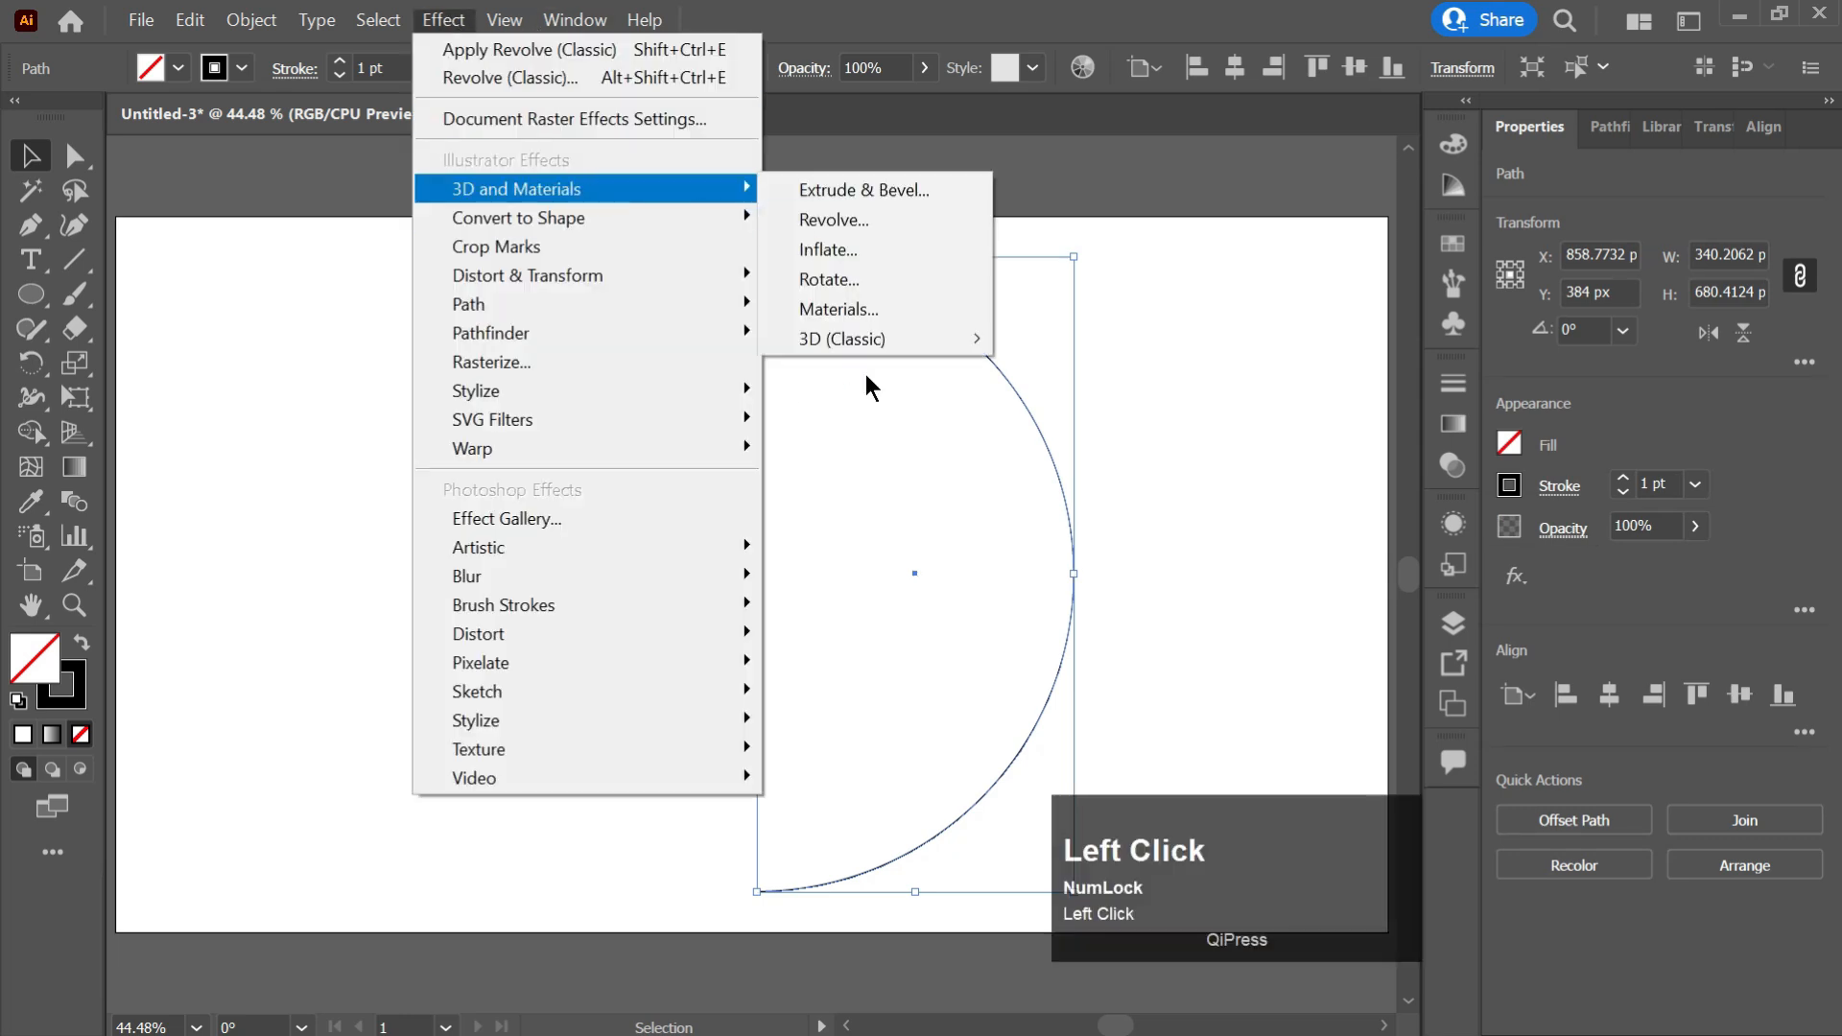
mouse_move(871, 341)
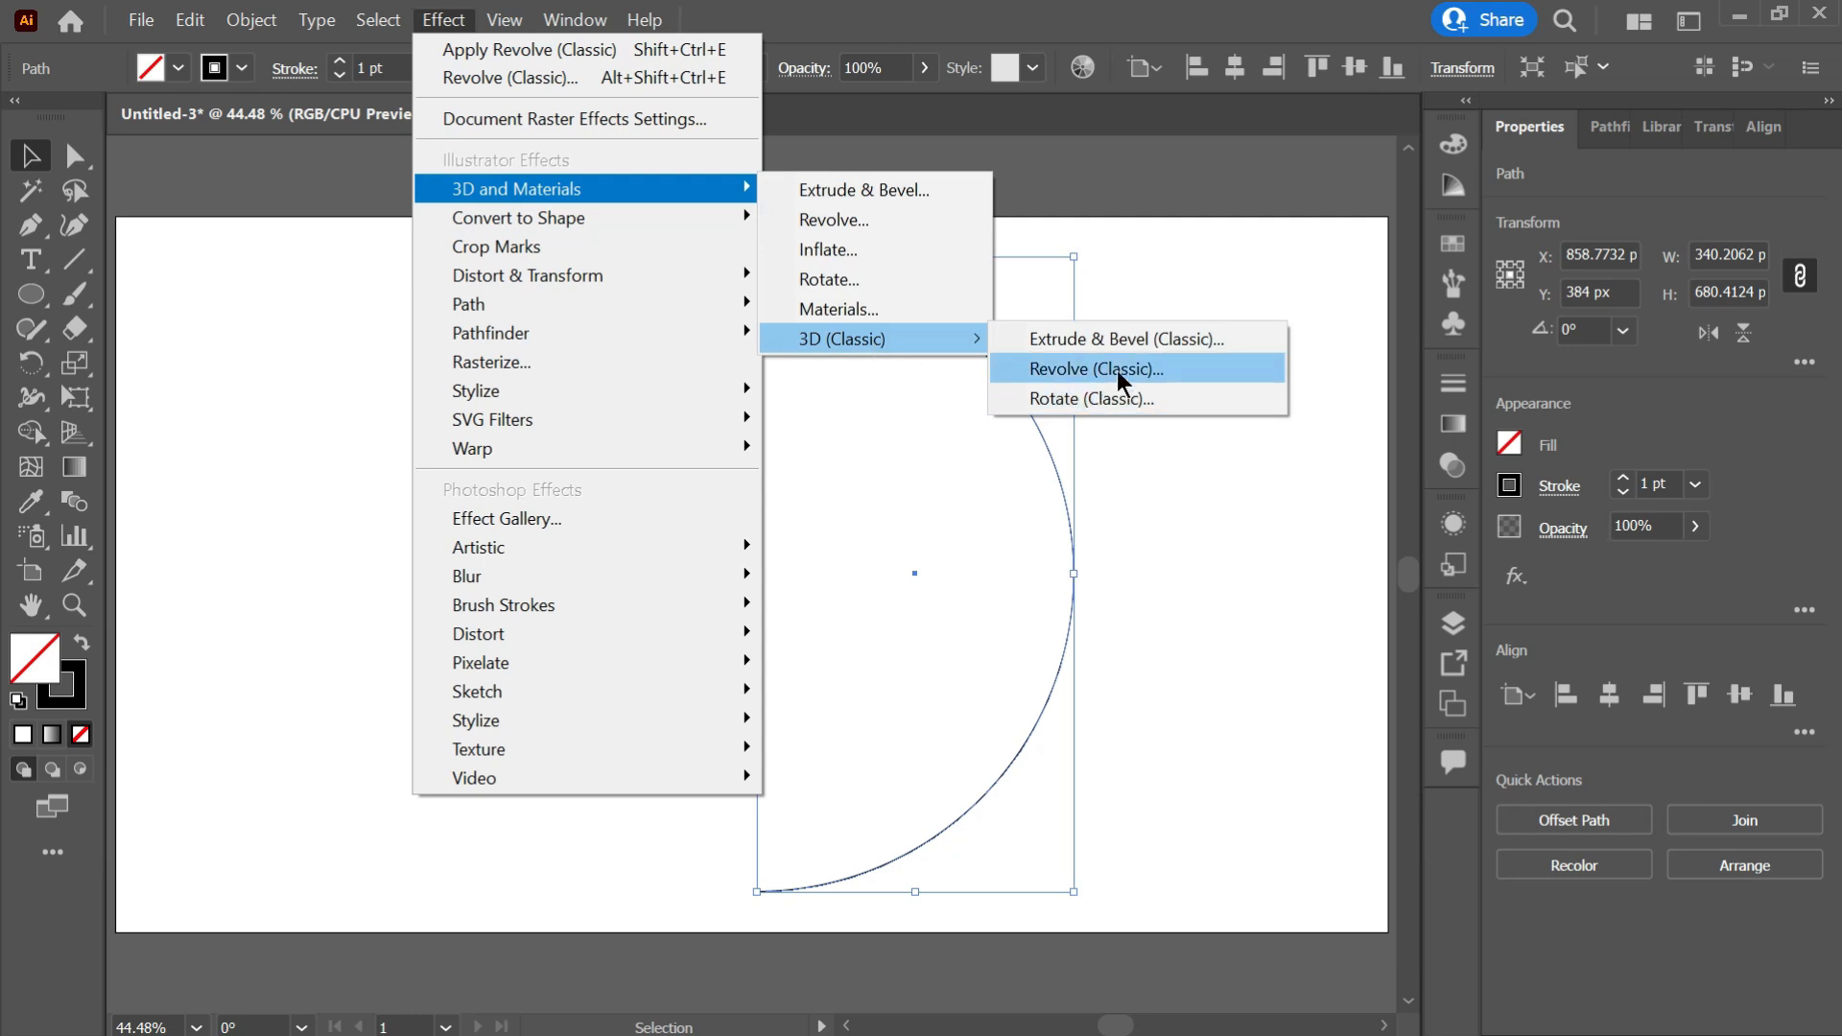
click(1117, 370)
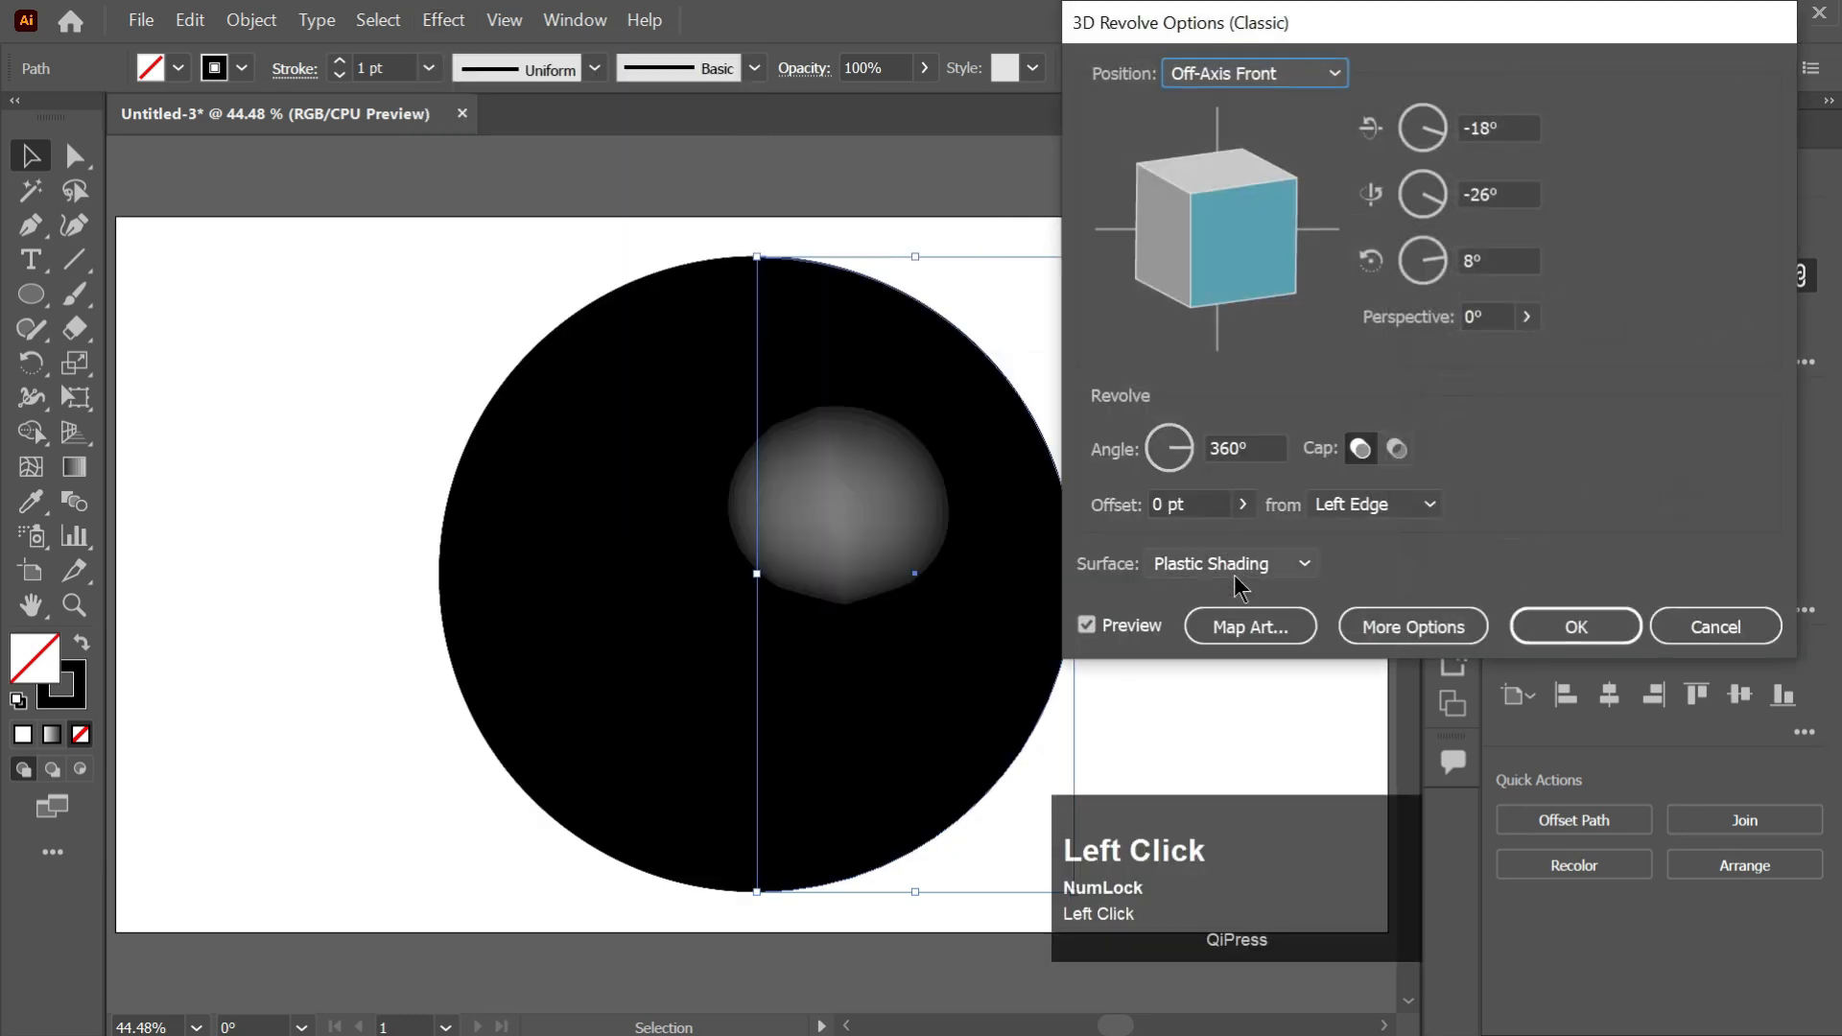
Map New Symbol 1 onto the revolved sphere with Invisible Geometry and Scale to Fit, and confirm the 3D effect.
click(1266, 625)
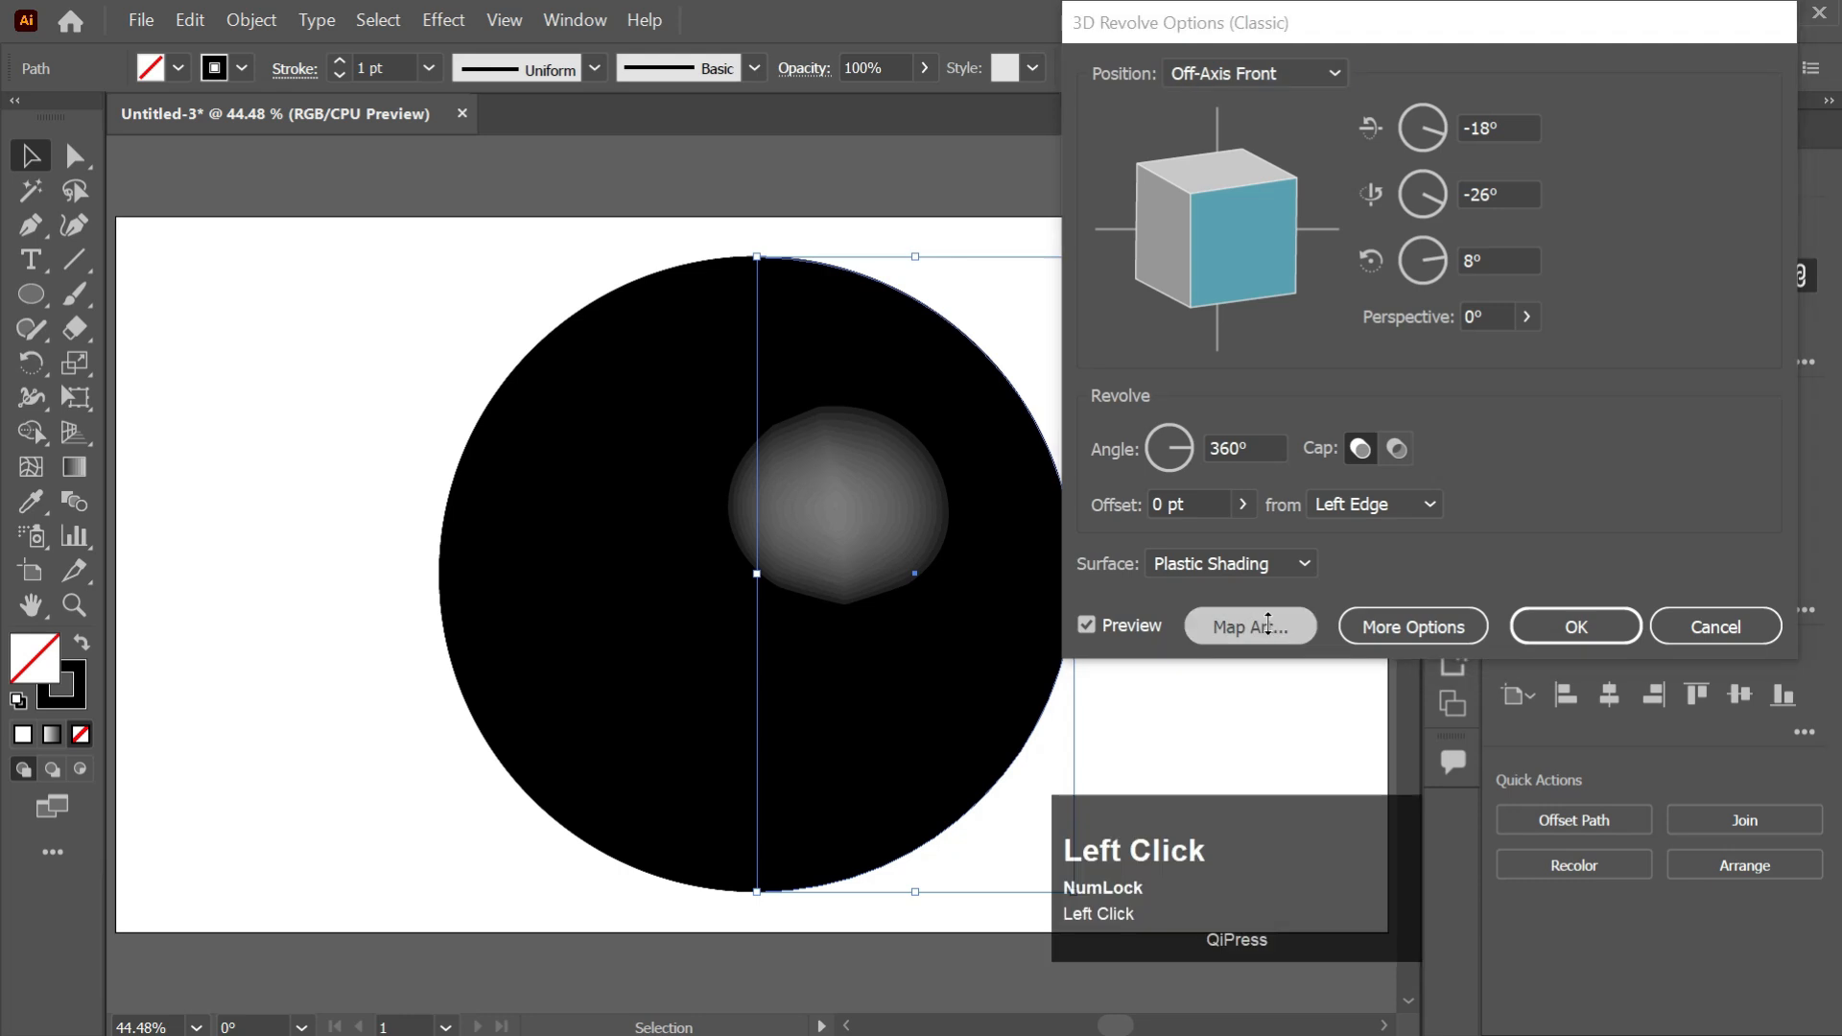
click(1276, 84)
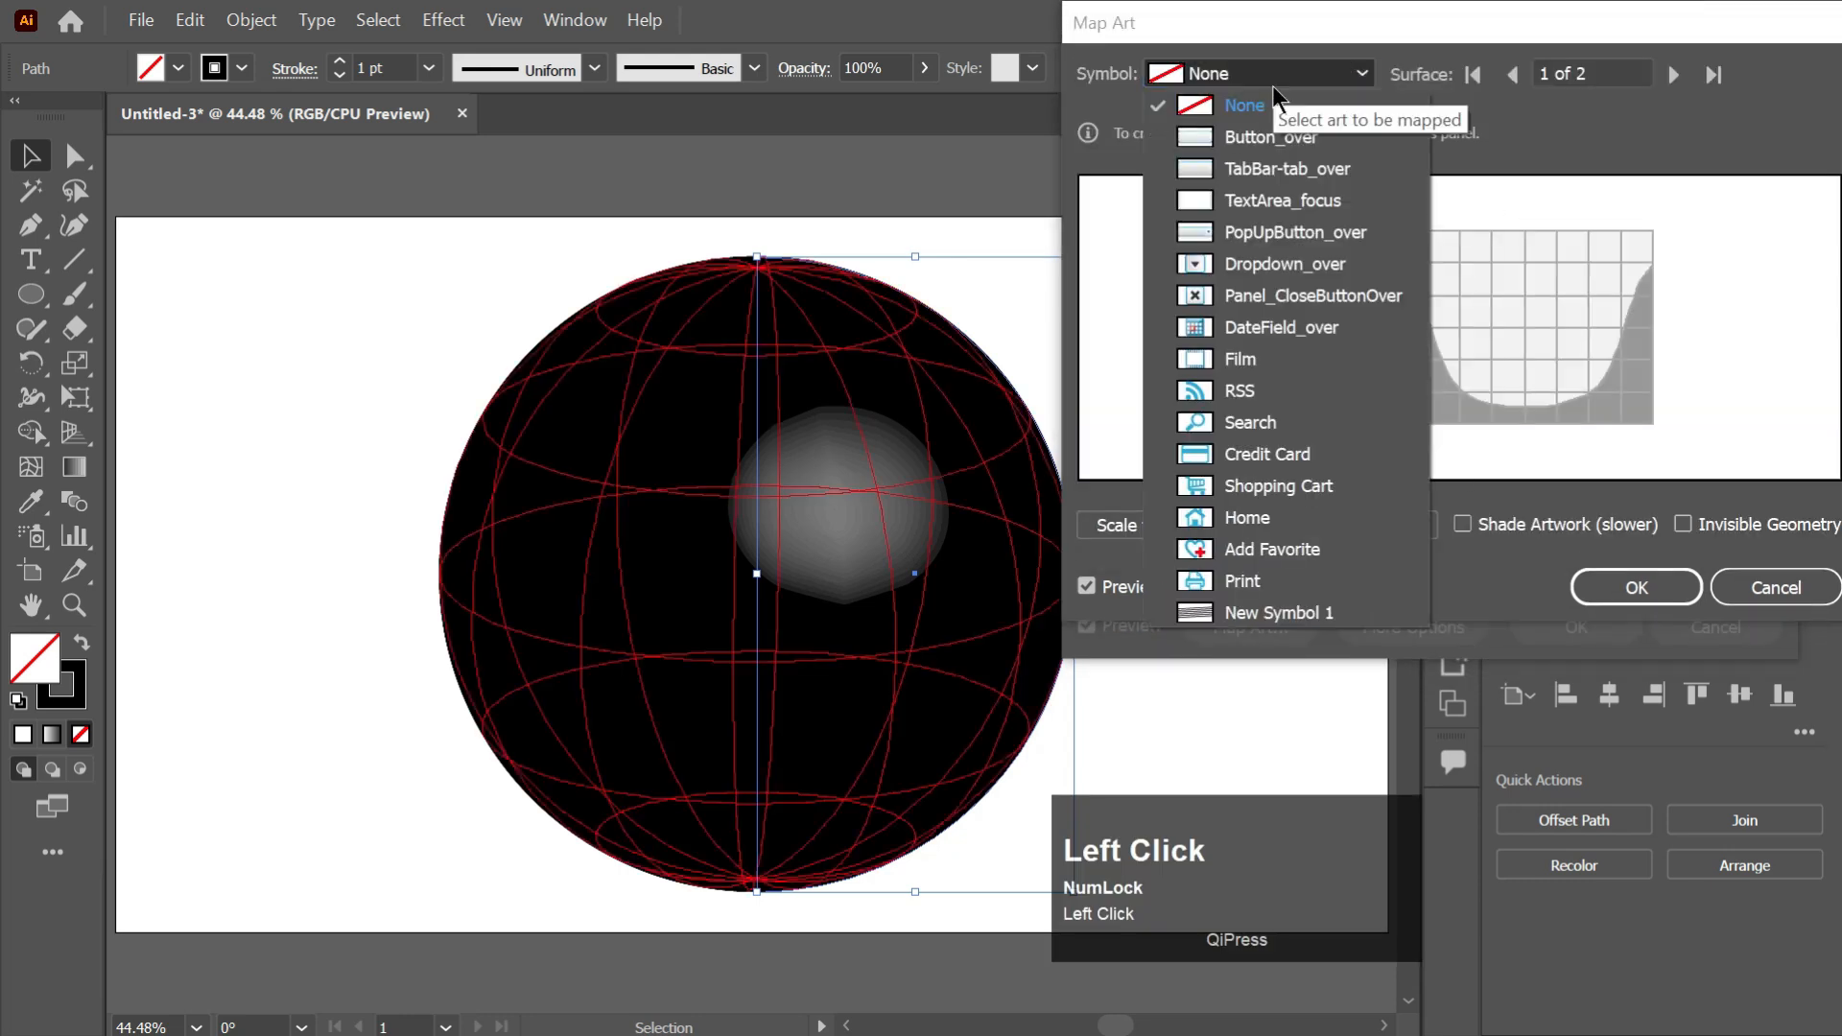
click(1276, 614)
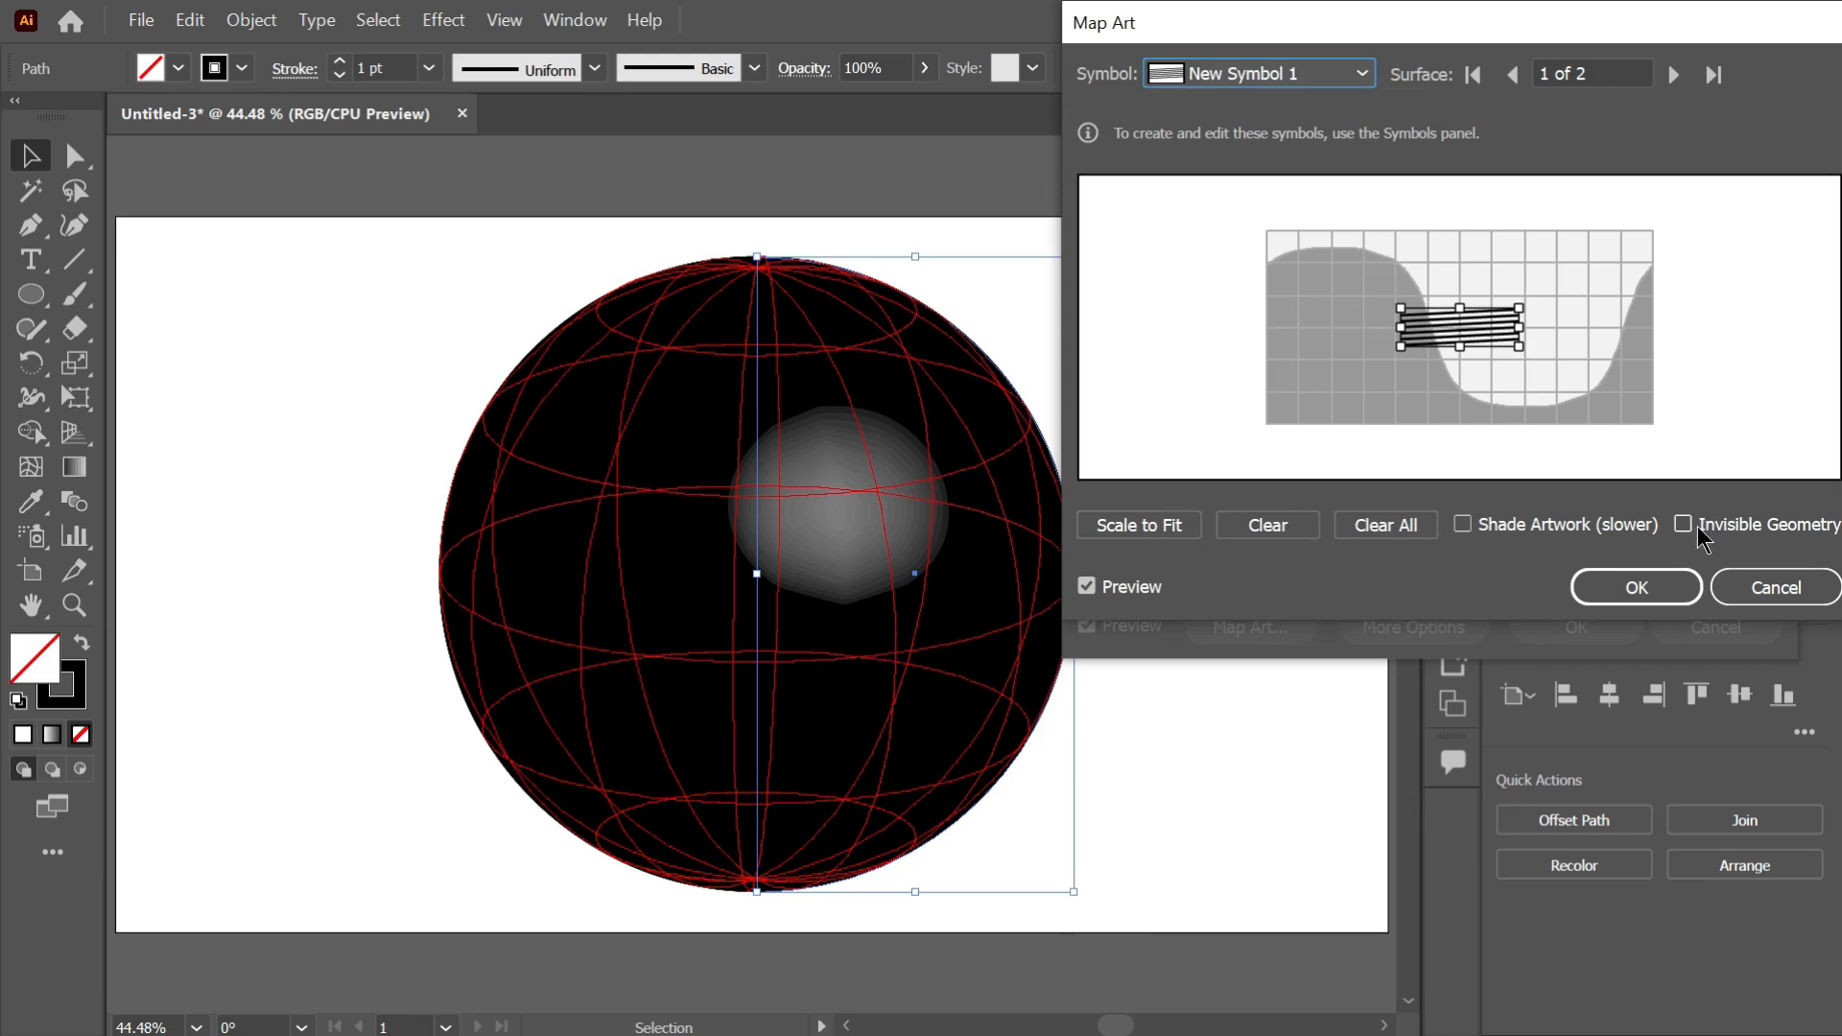
click(1684, 524)
click(1127, 527)
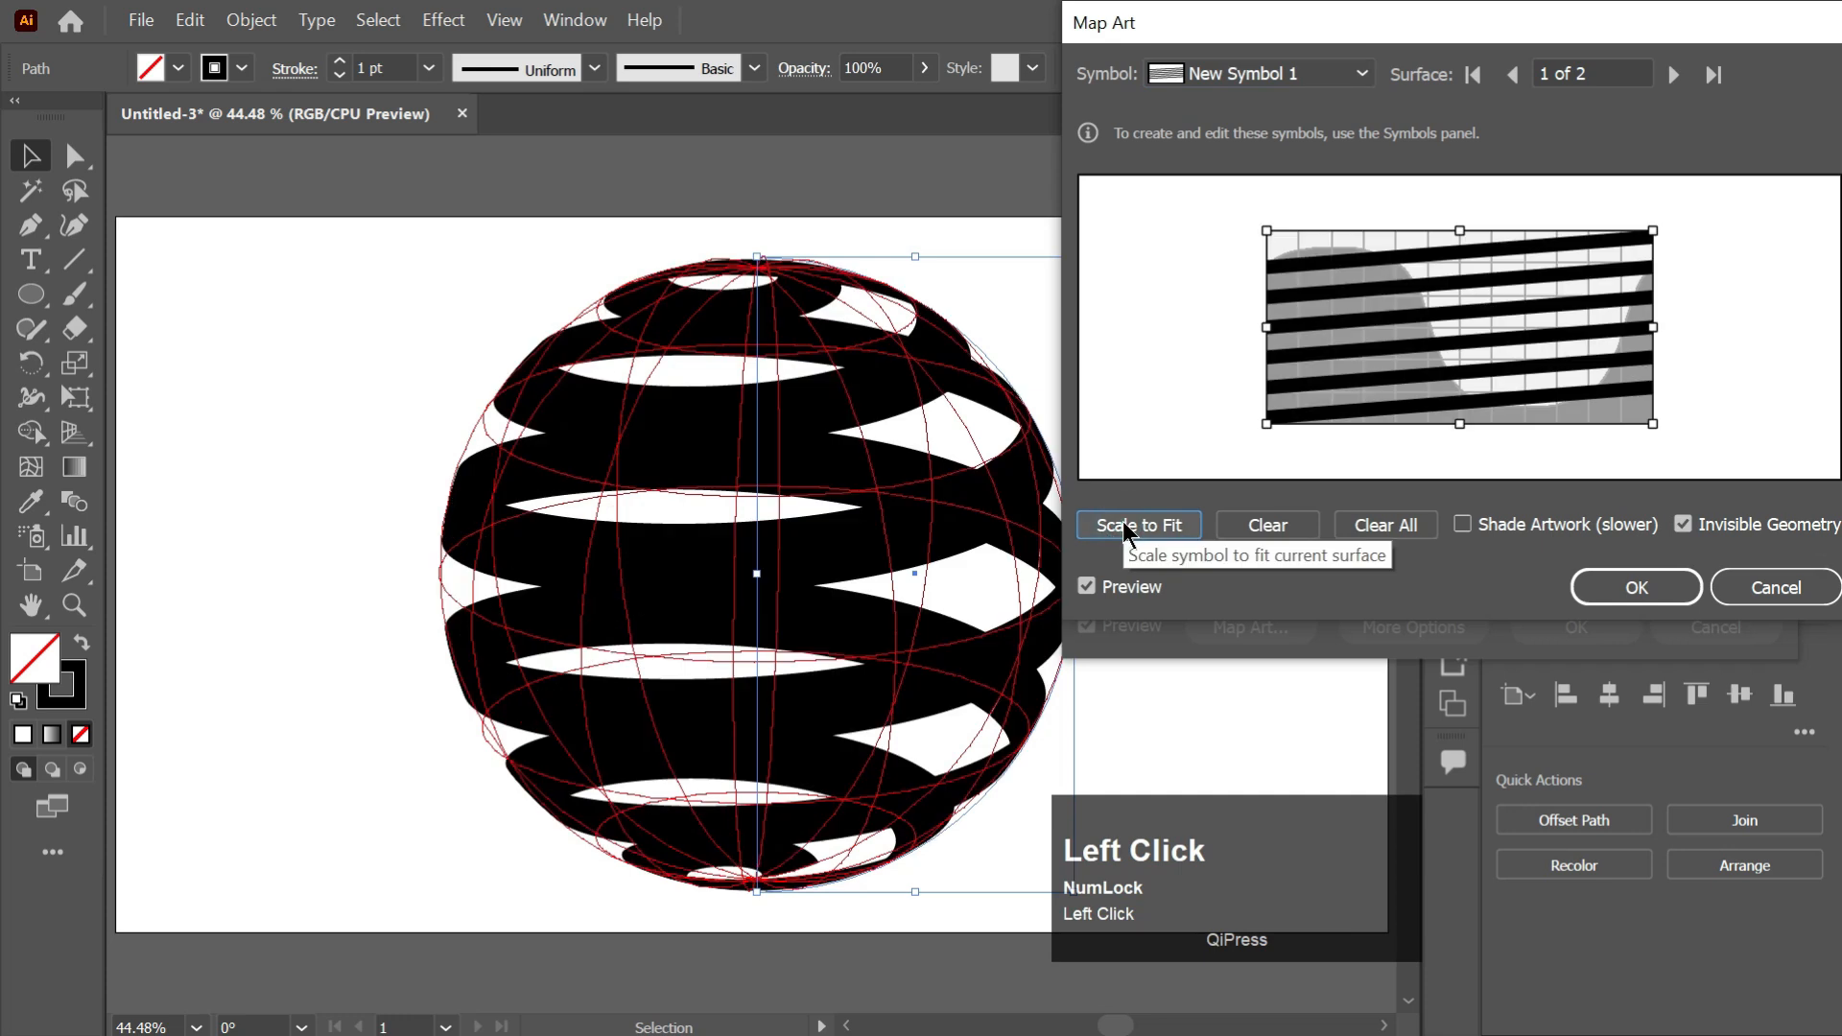
click(1636, 588)
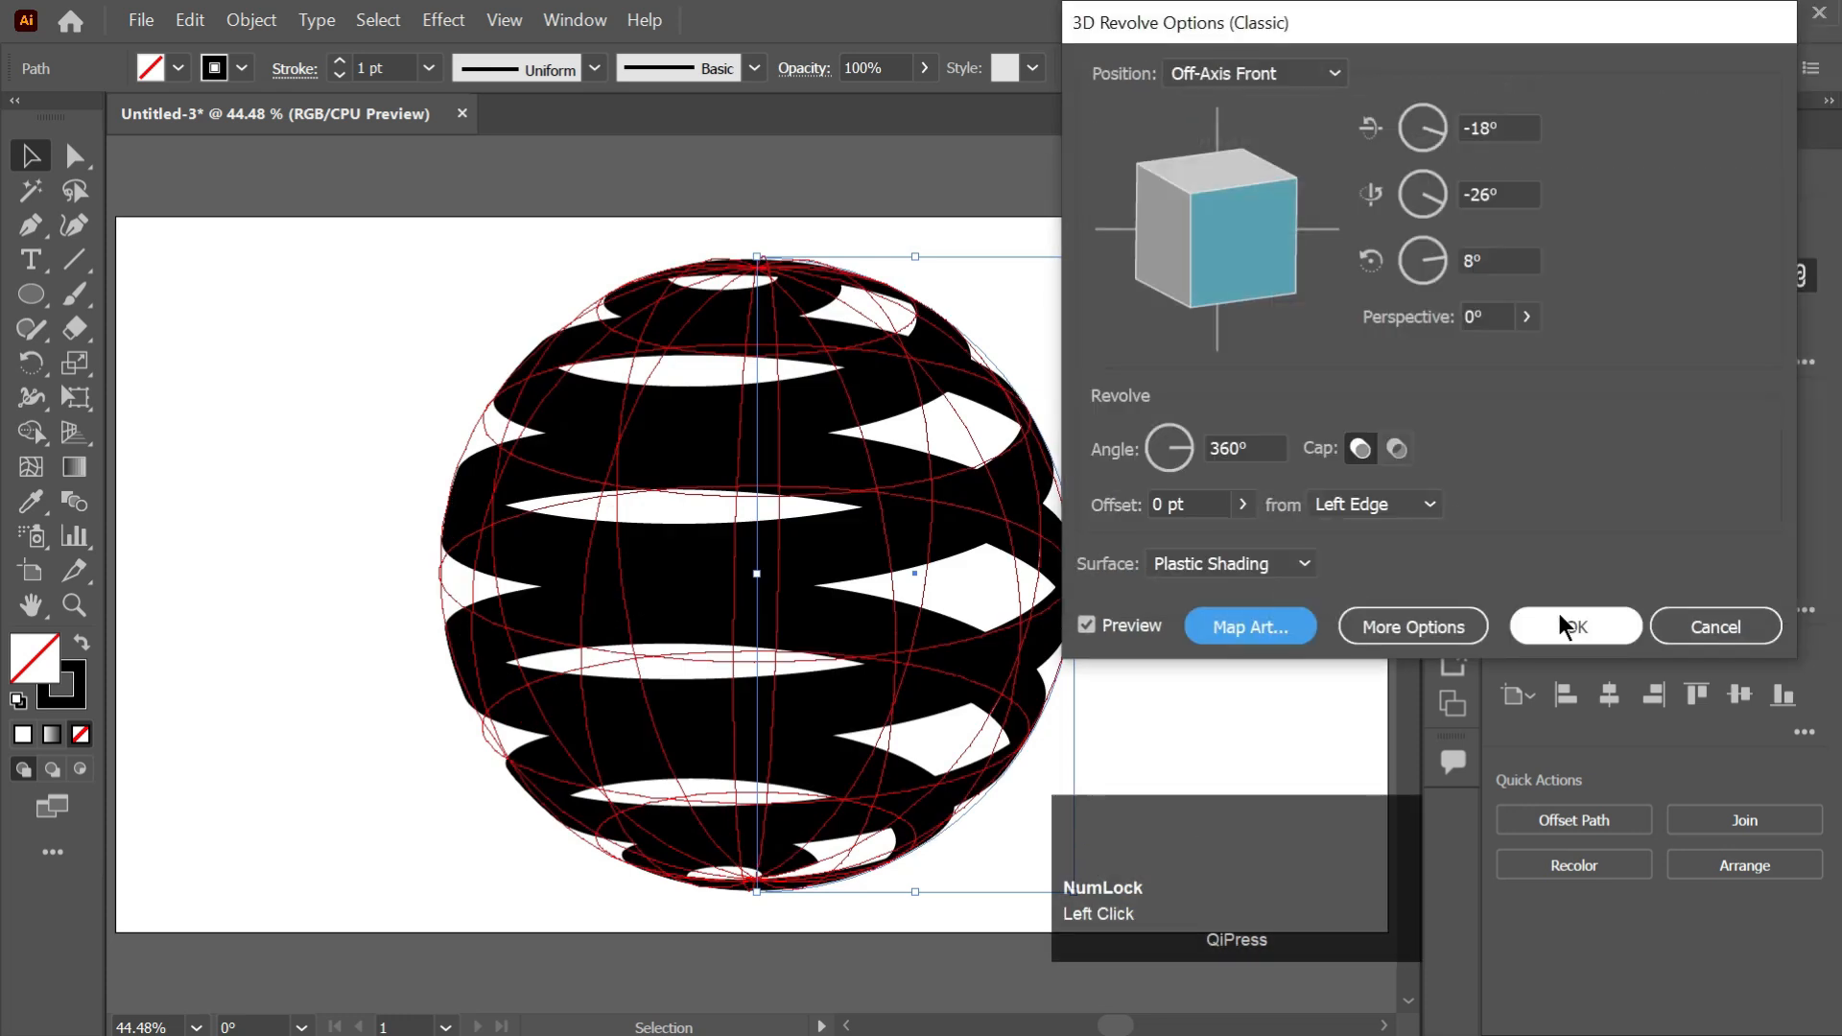
click(1554, 619)
click(1093, 455)
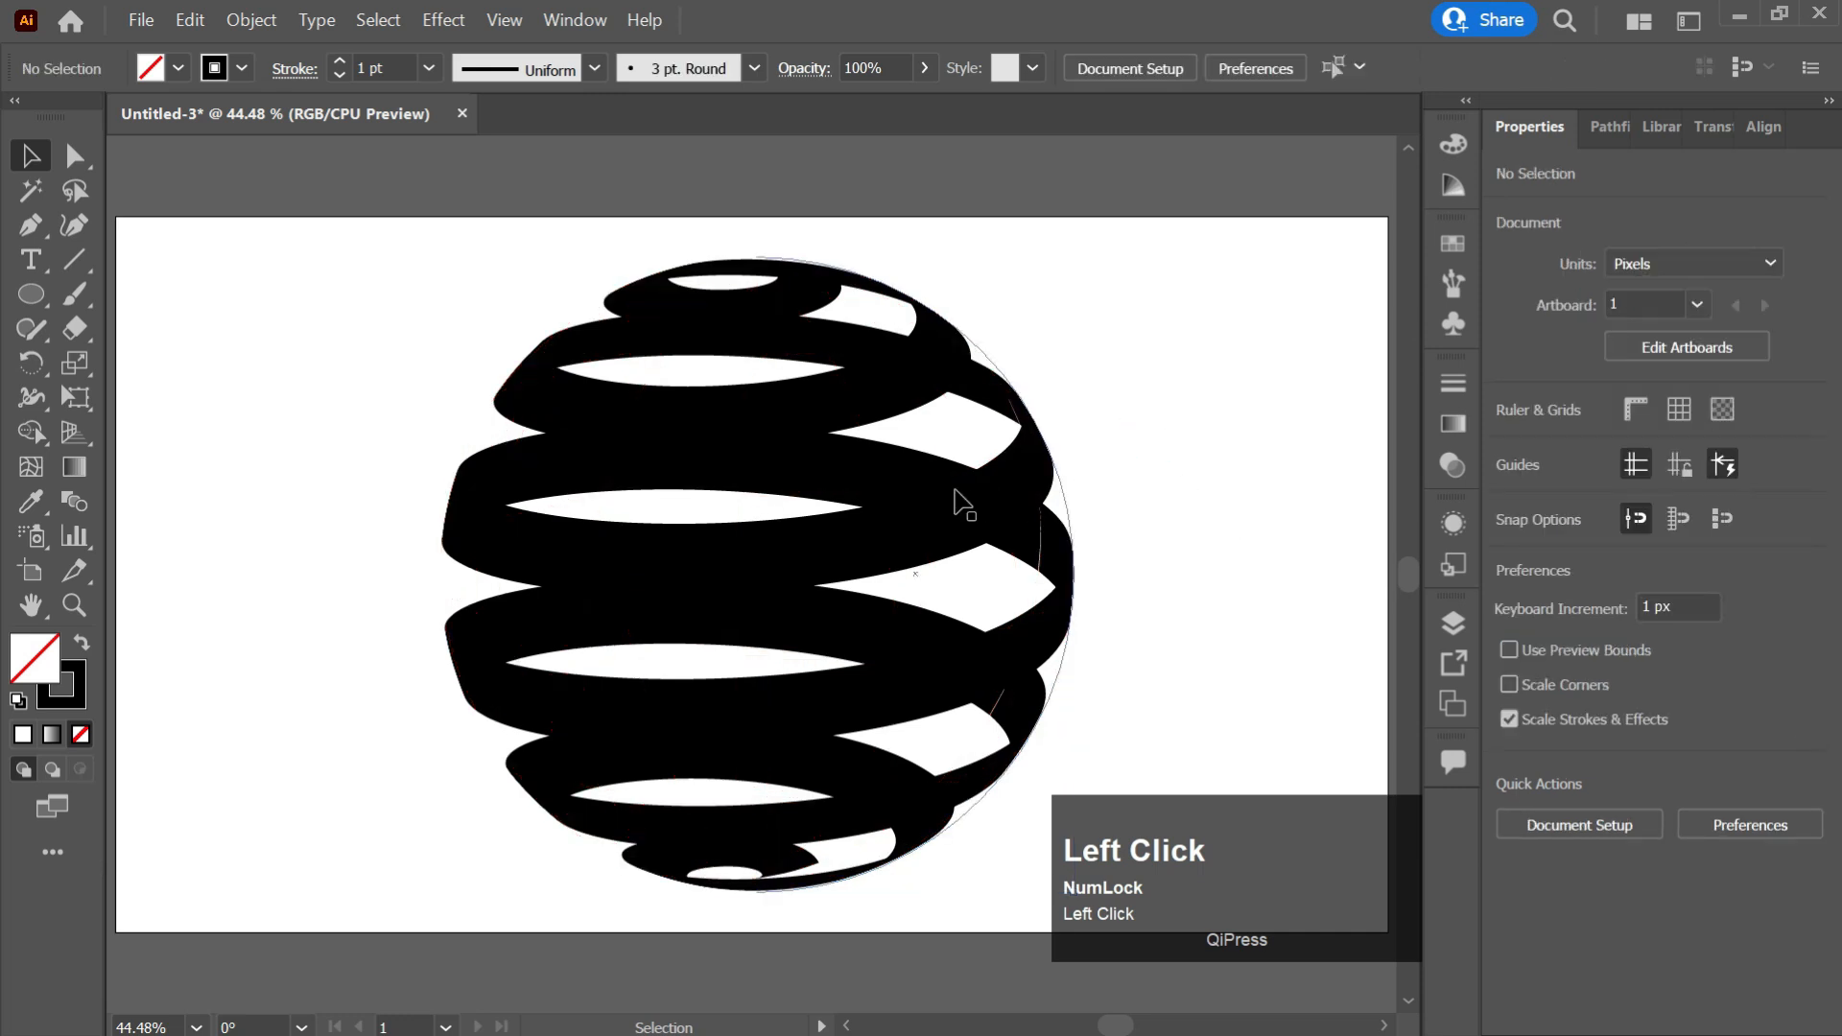
Select the sphere and expand its appearance into editable artwork.
click(884, 394)
click(248, 19)
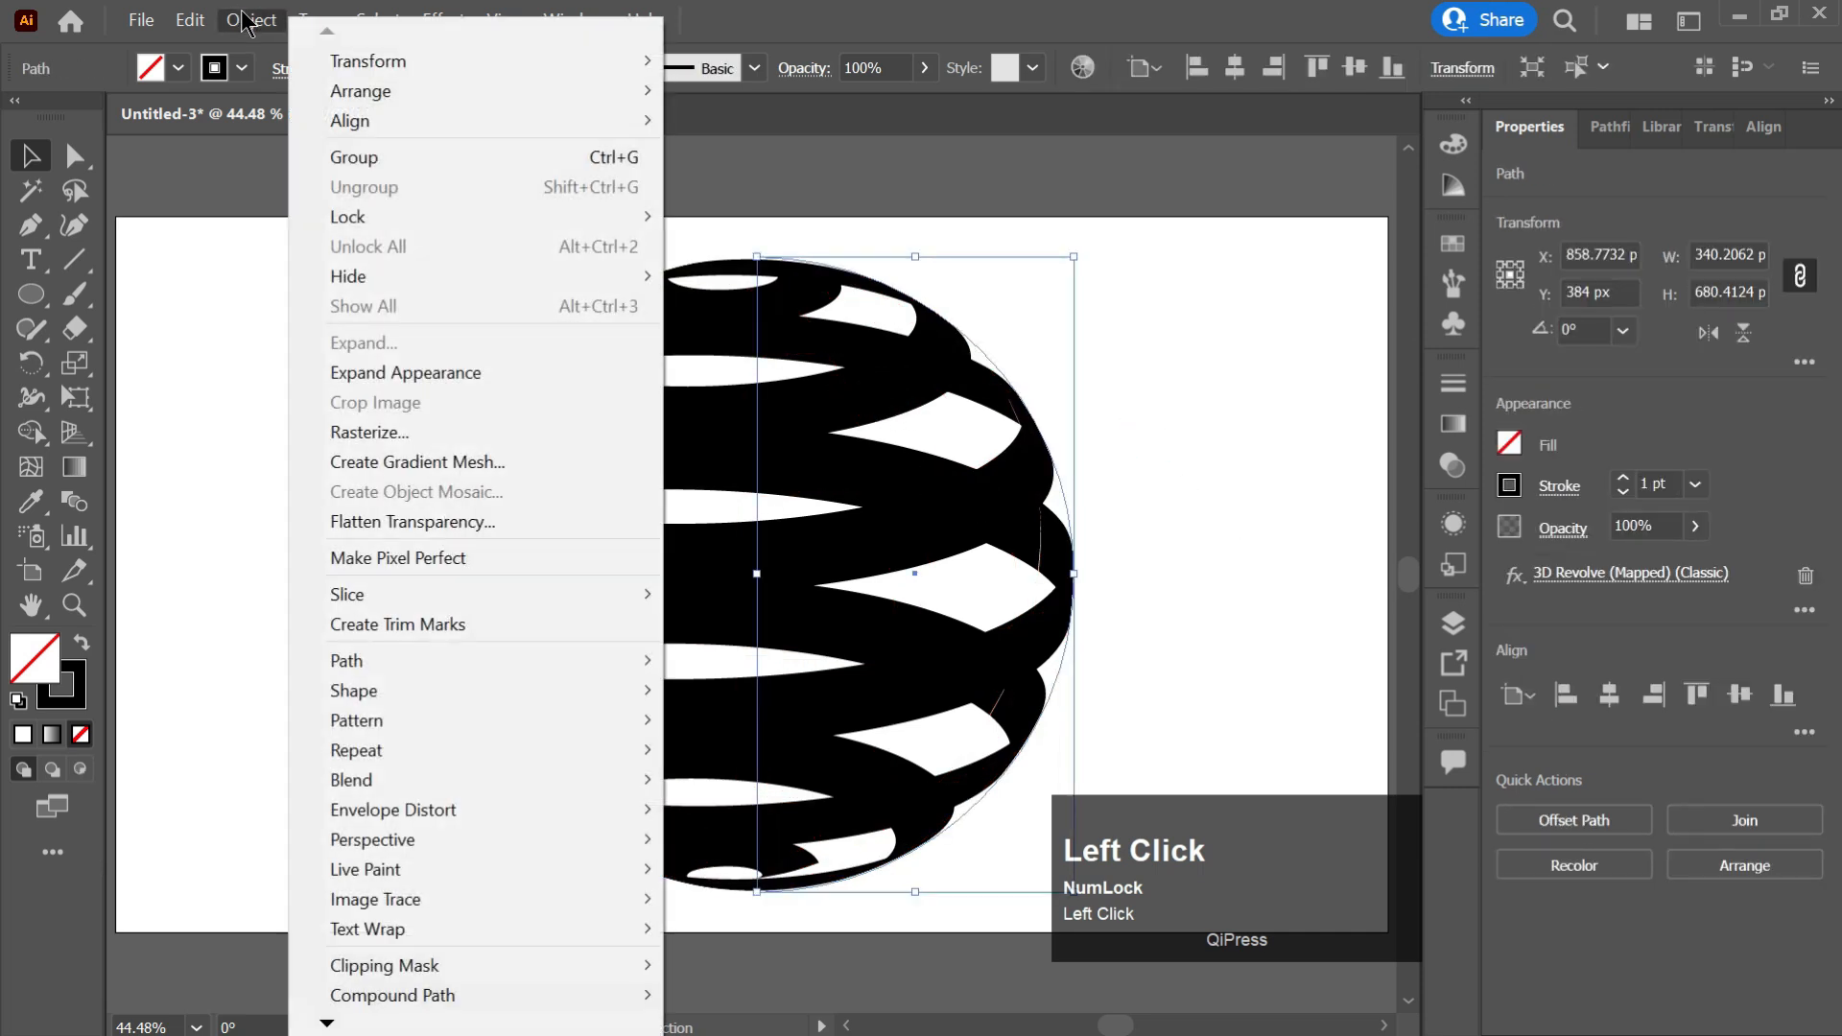
click(395, 371)
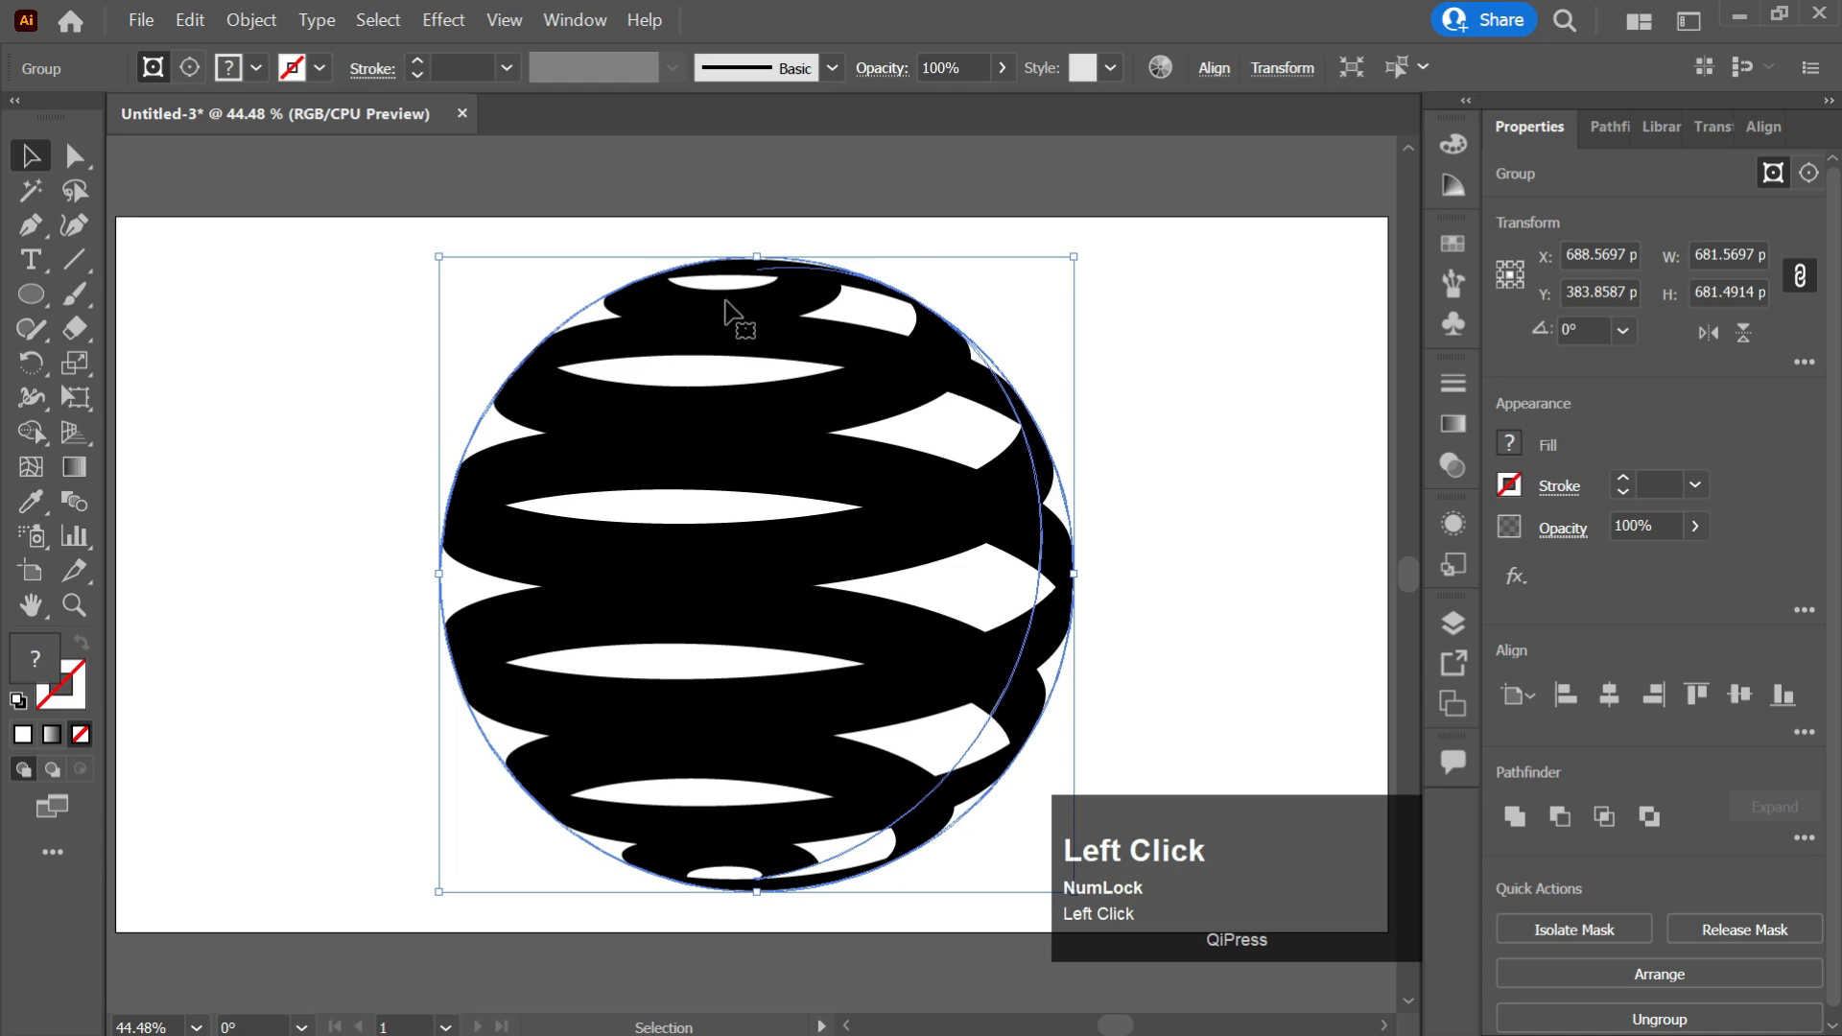
right_click(889, 365)
click(969, 575)
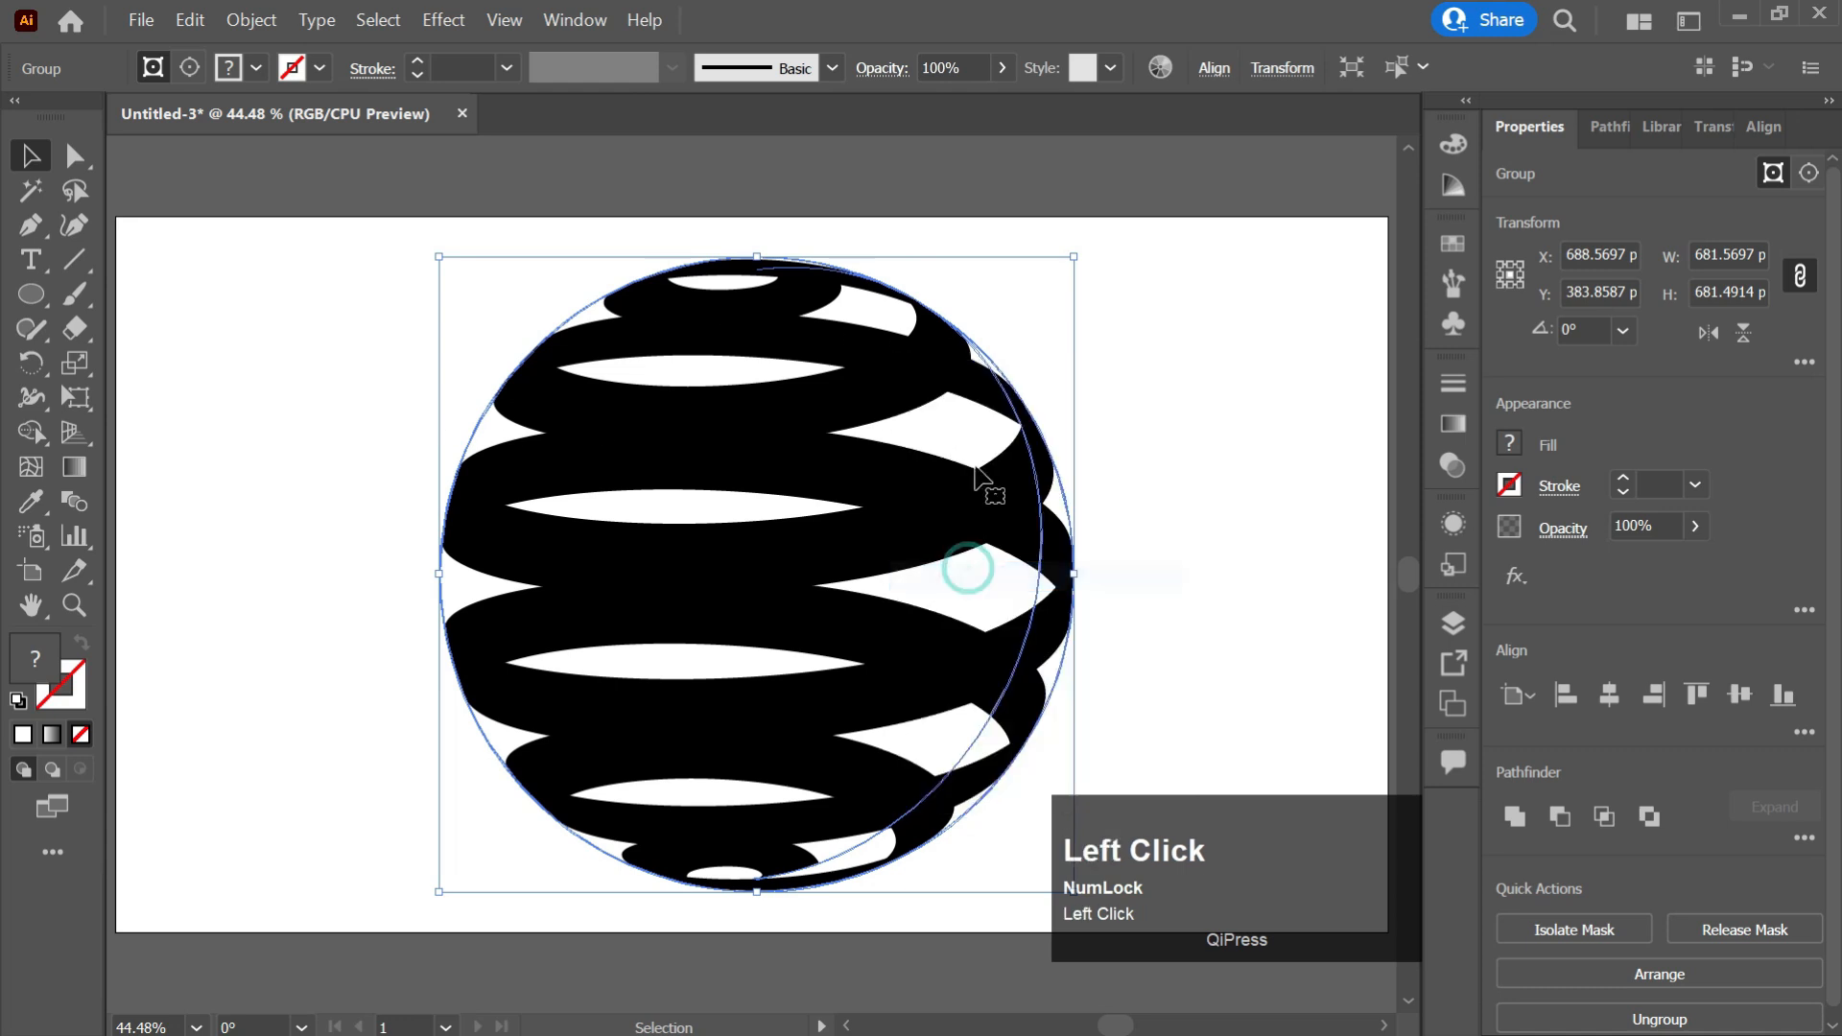
right_click(954, 403)
click(1022, 597)
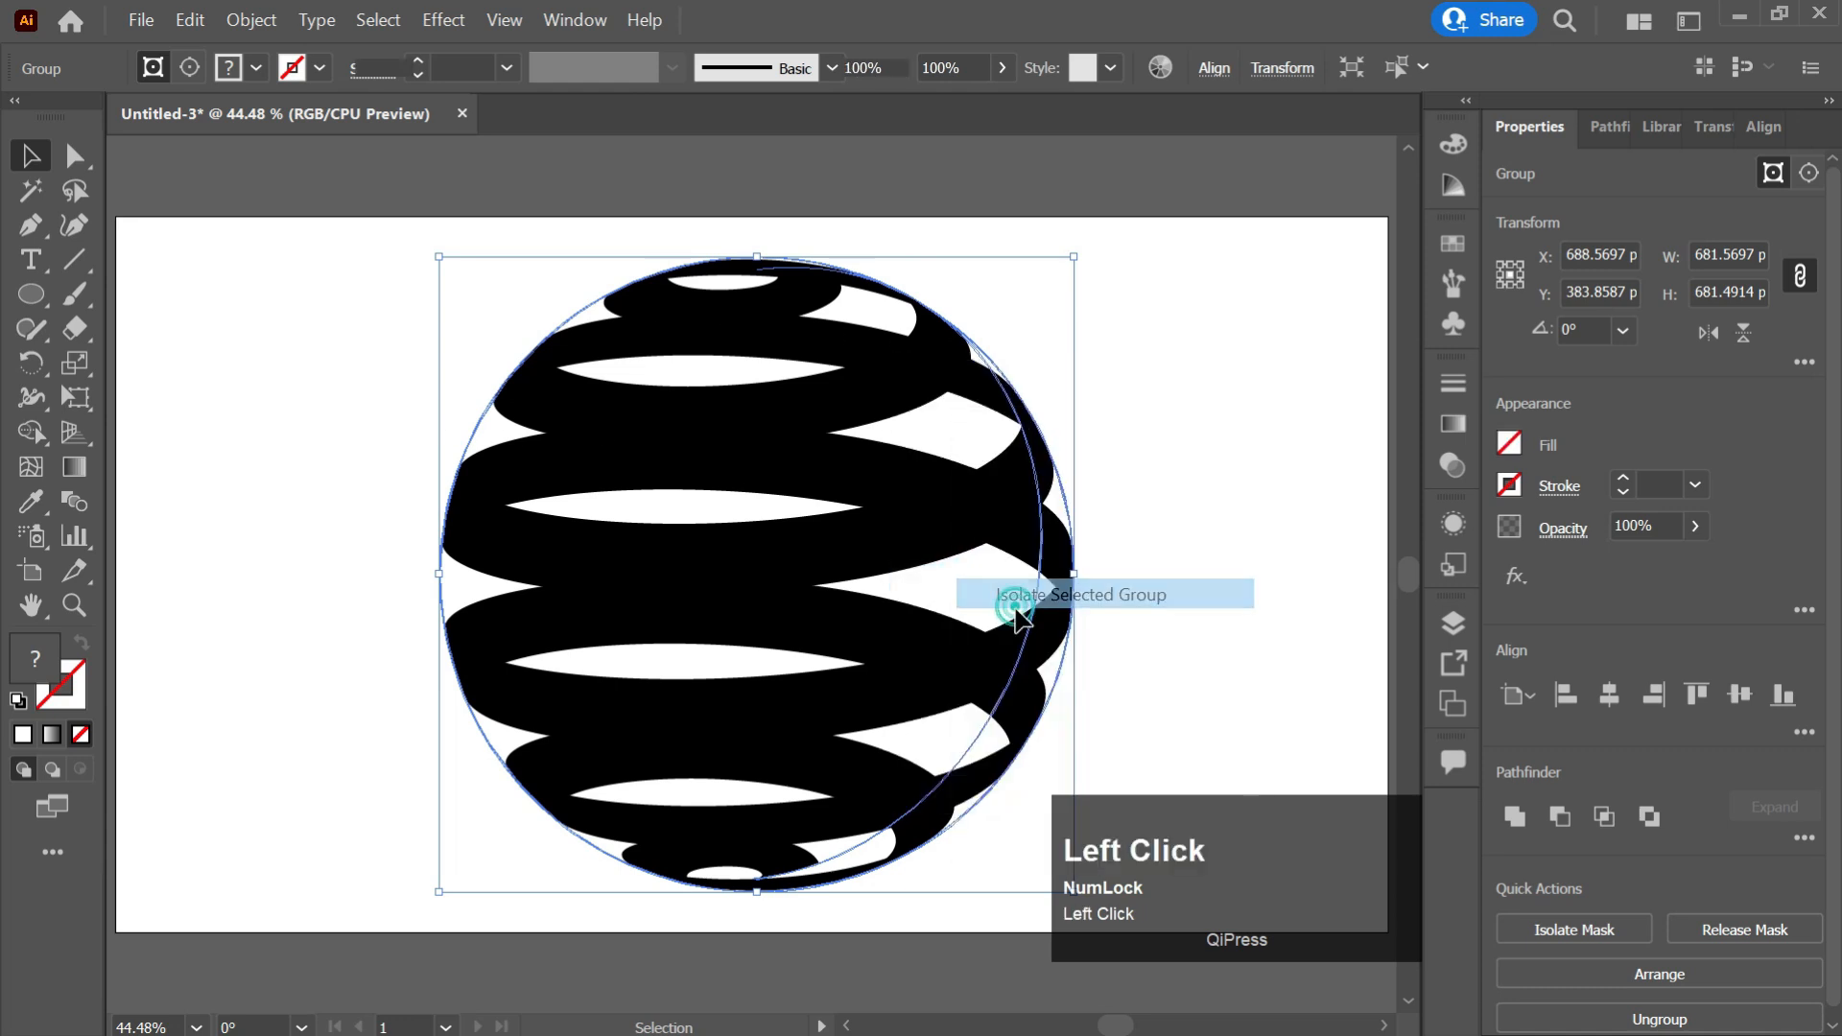
click(121, 158)
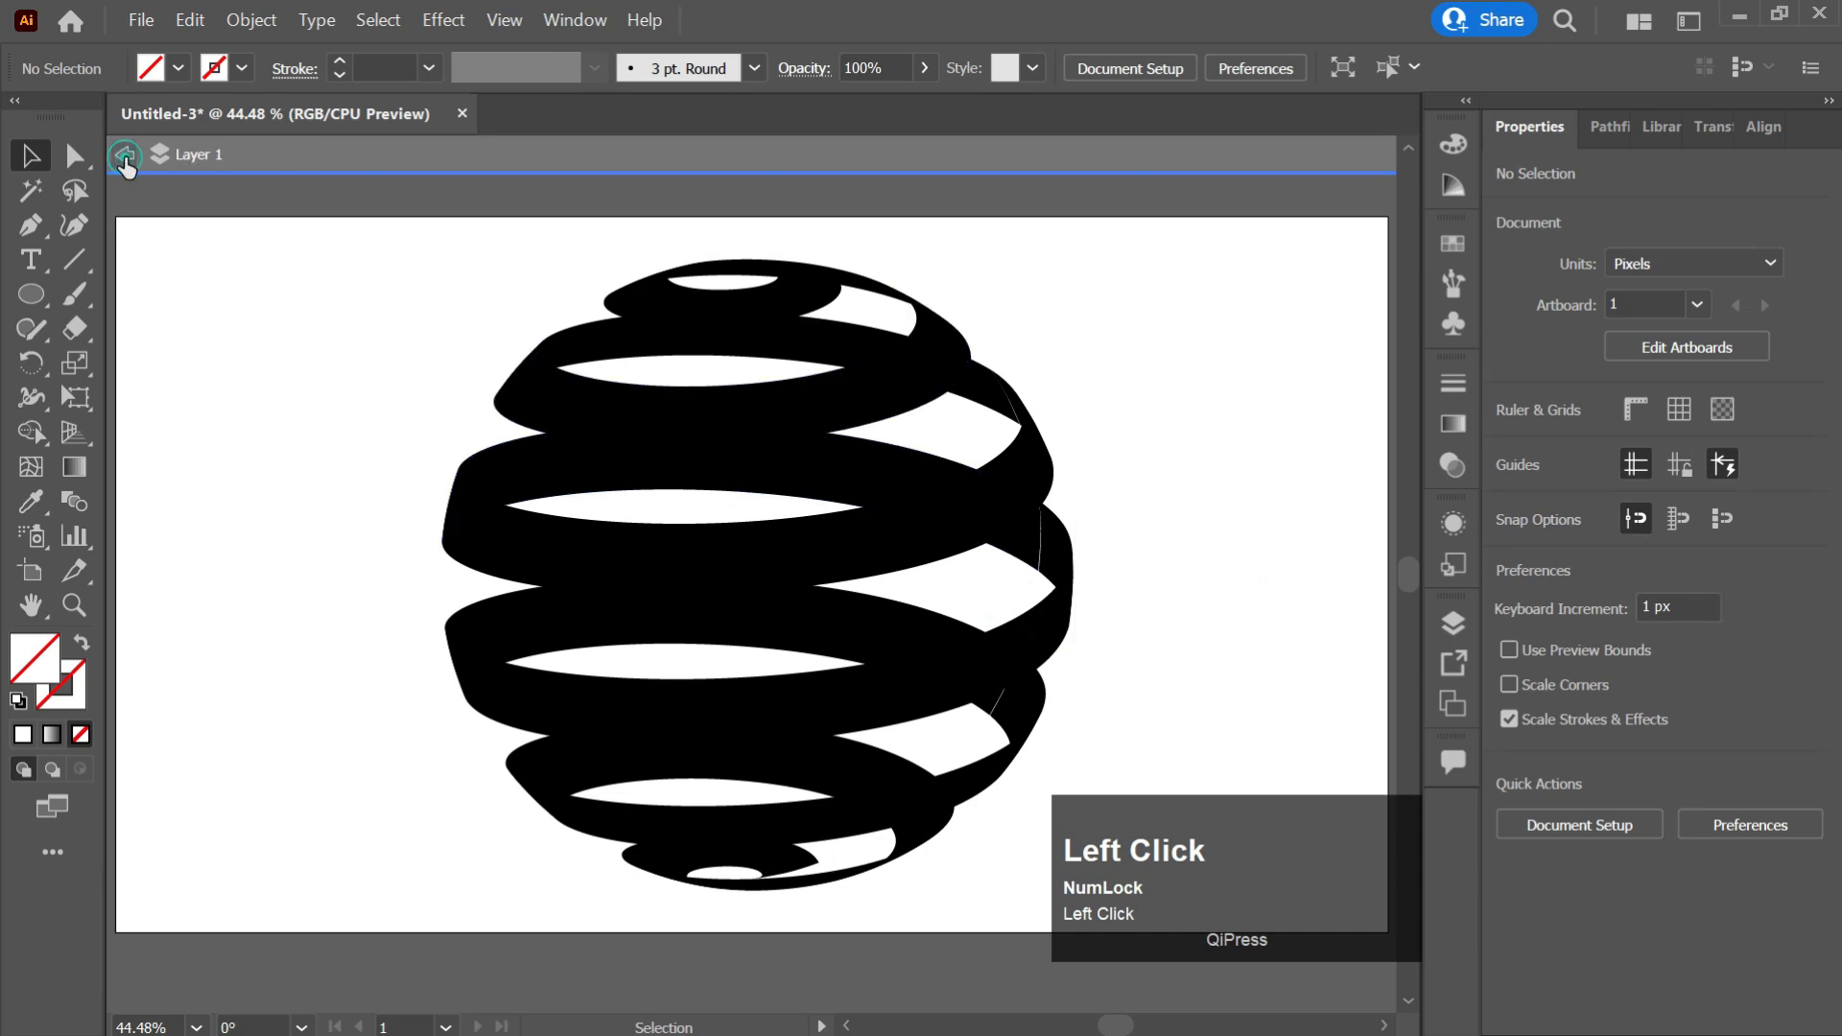
click(132, 165)
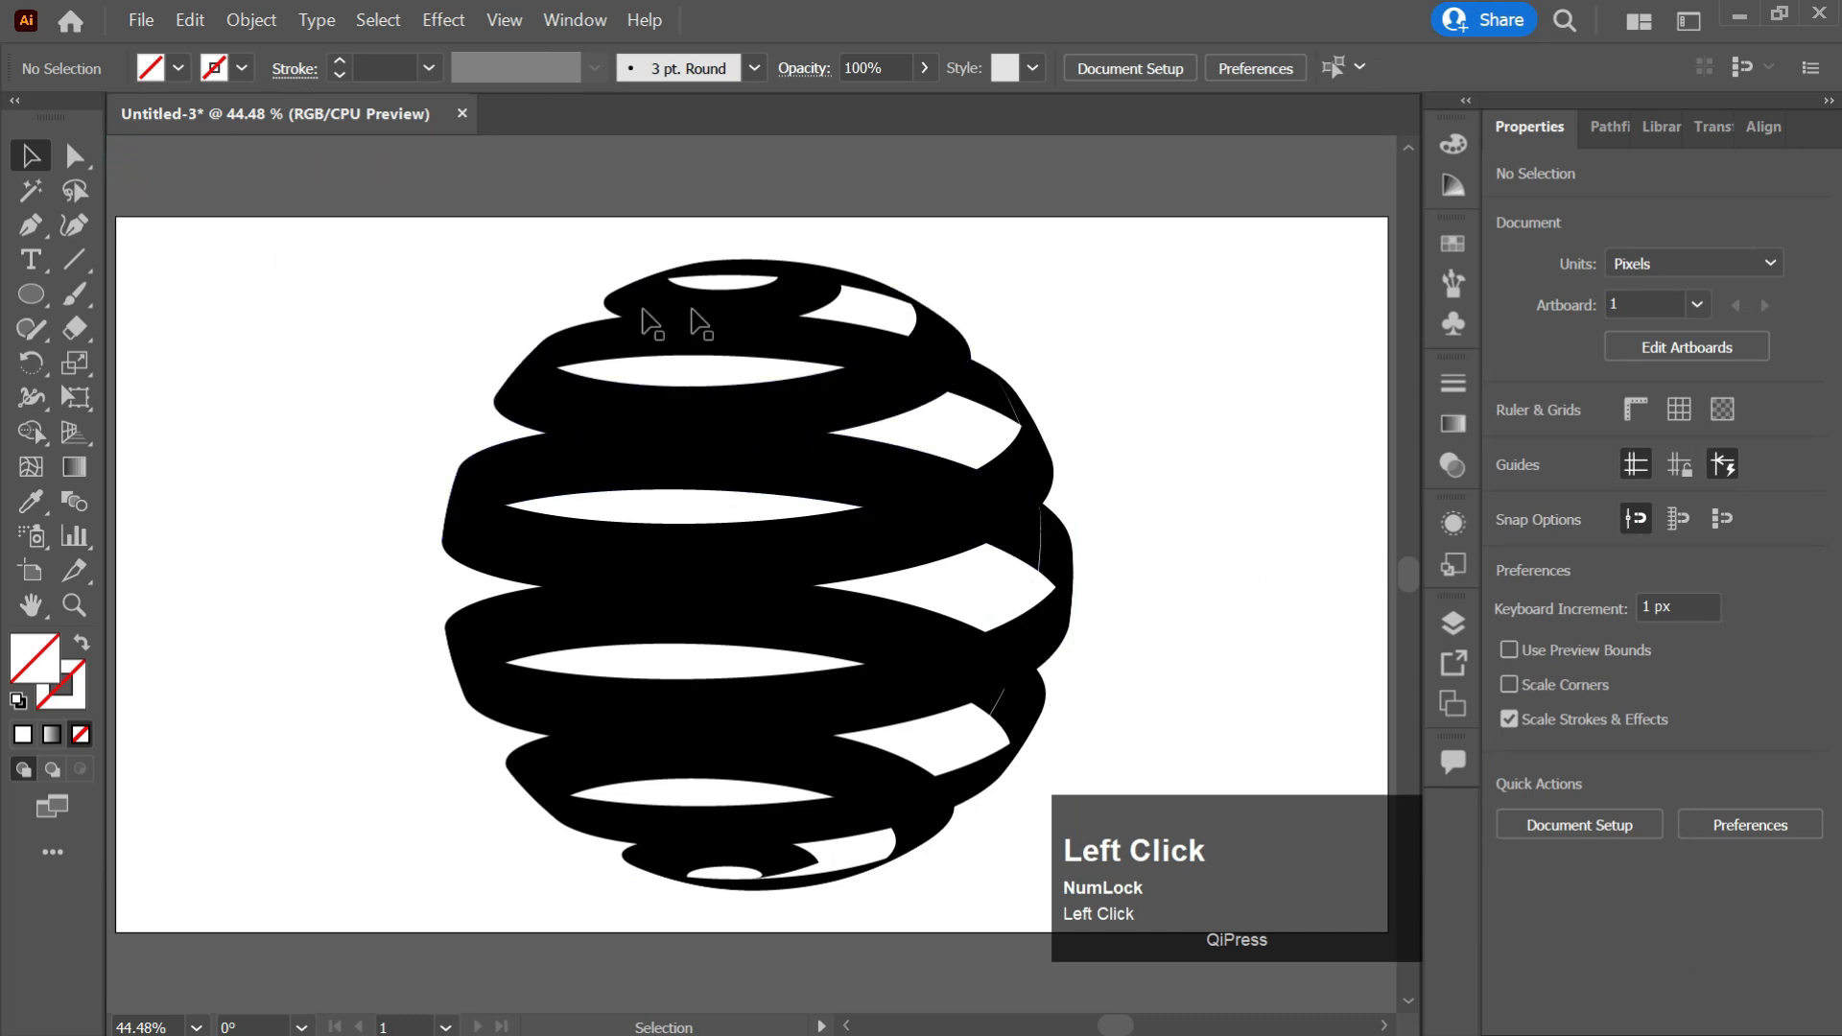
Ungroup the expanded sphere and release its clipping mask.
right_click(905, 381)
click(832, 394)
right_click(832, 394)
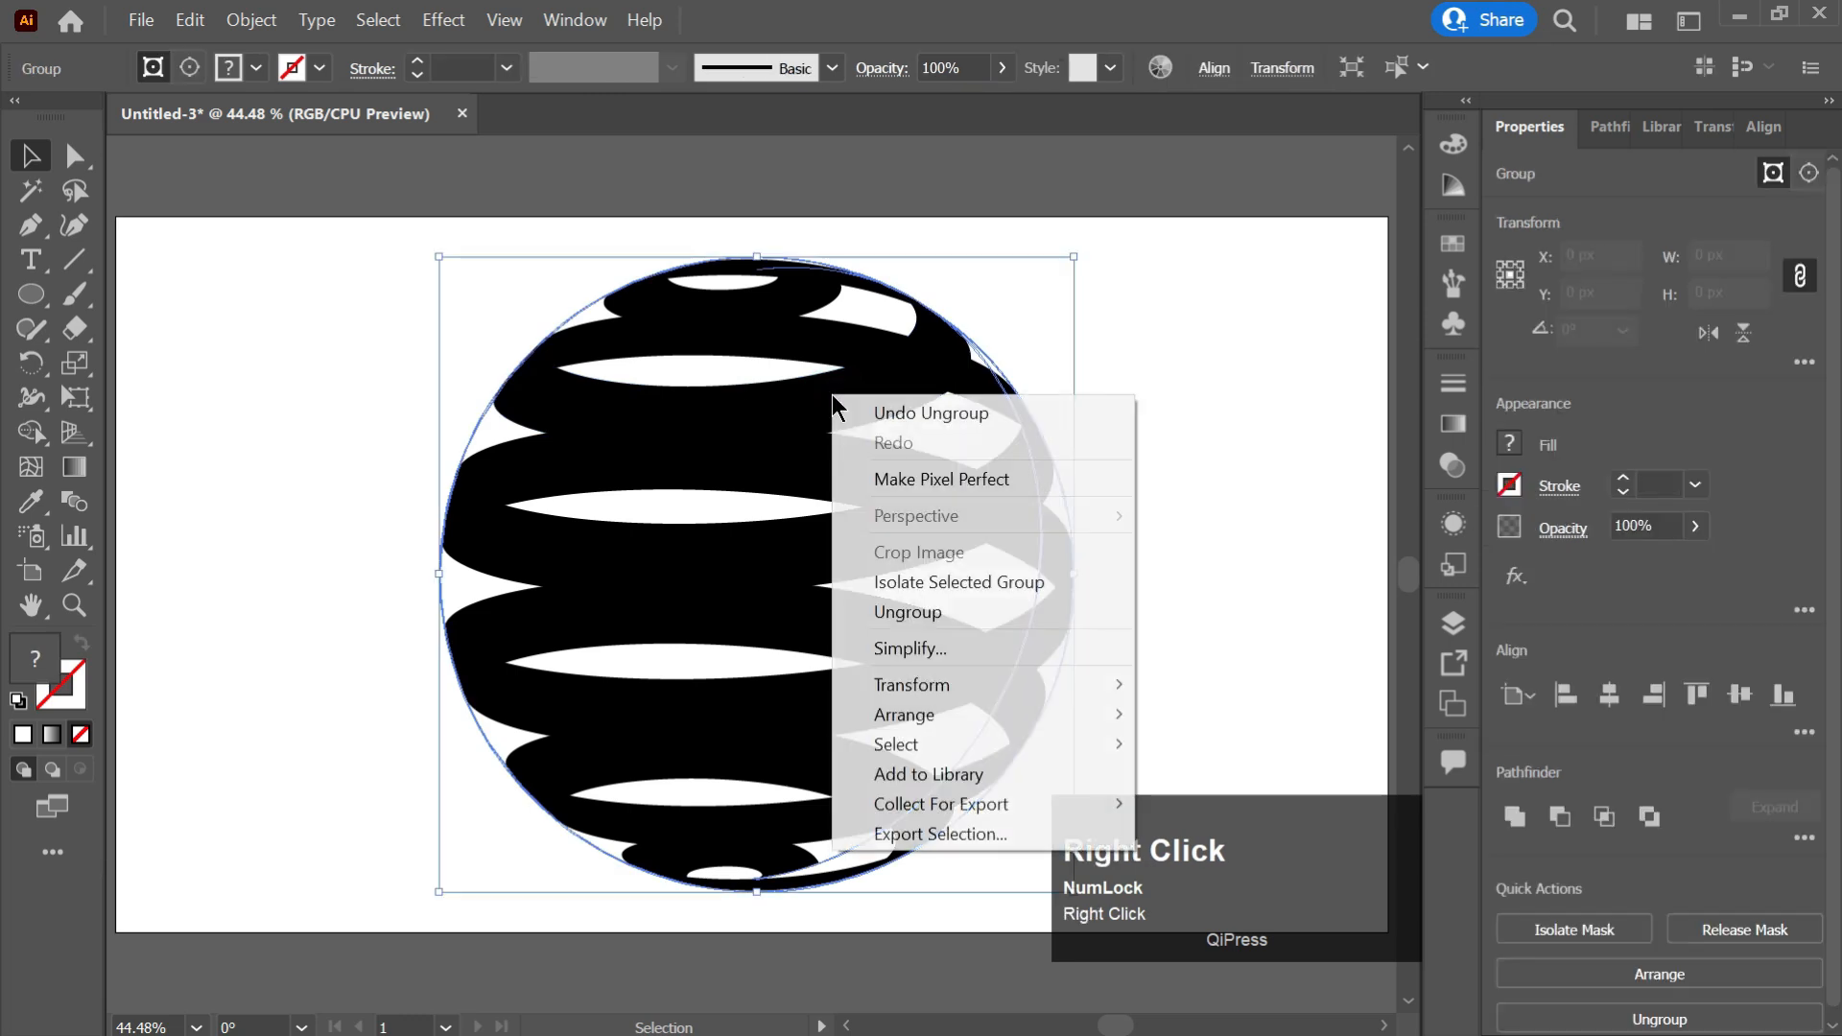
click(929, 610)
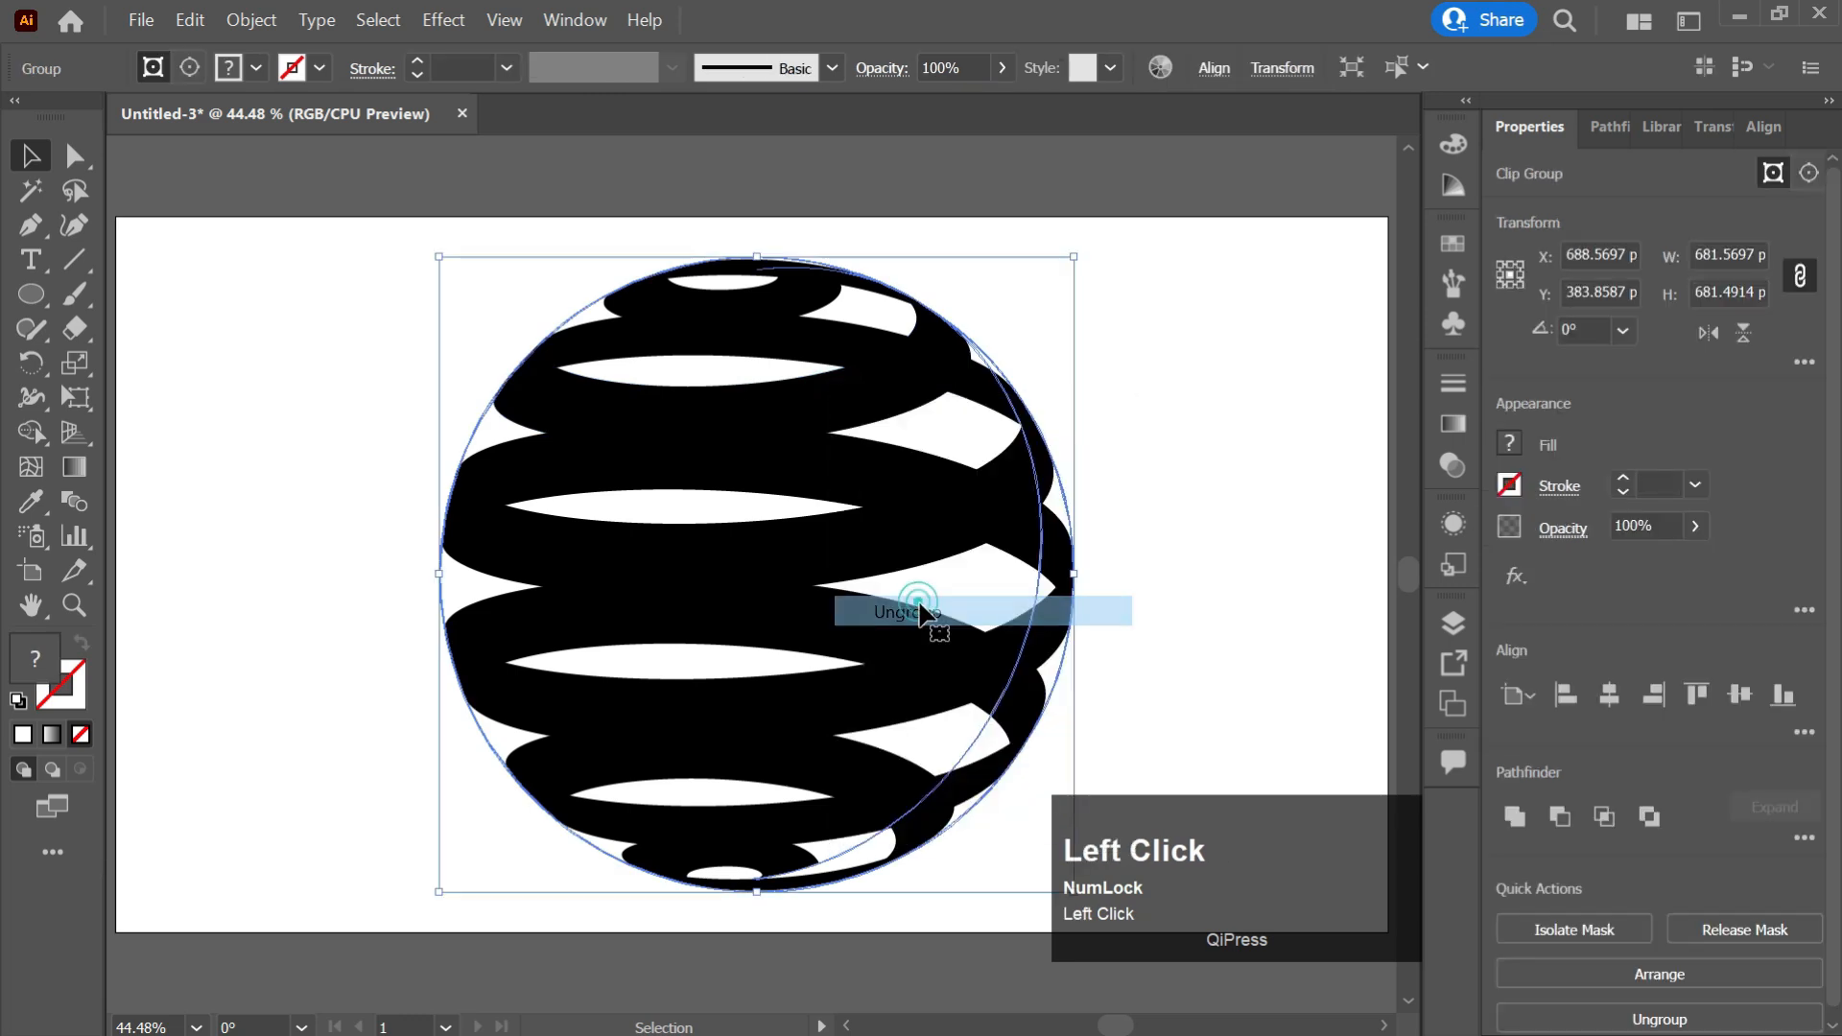
right_click(900, 394)
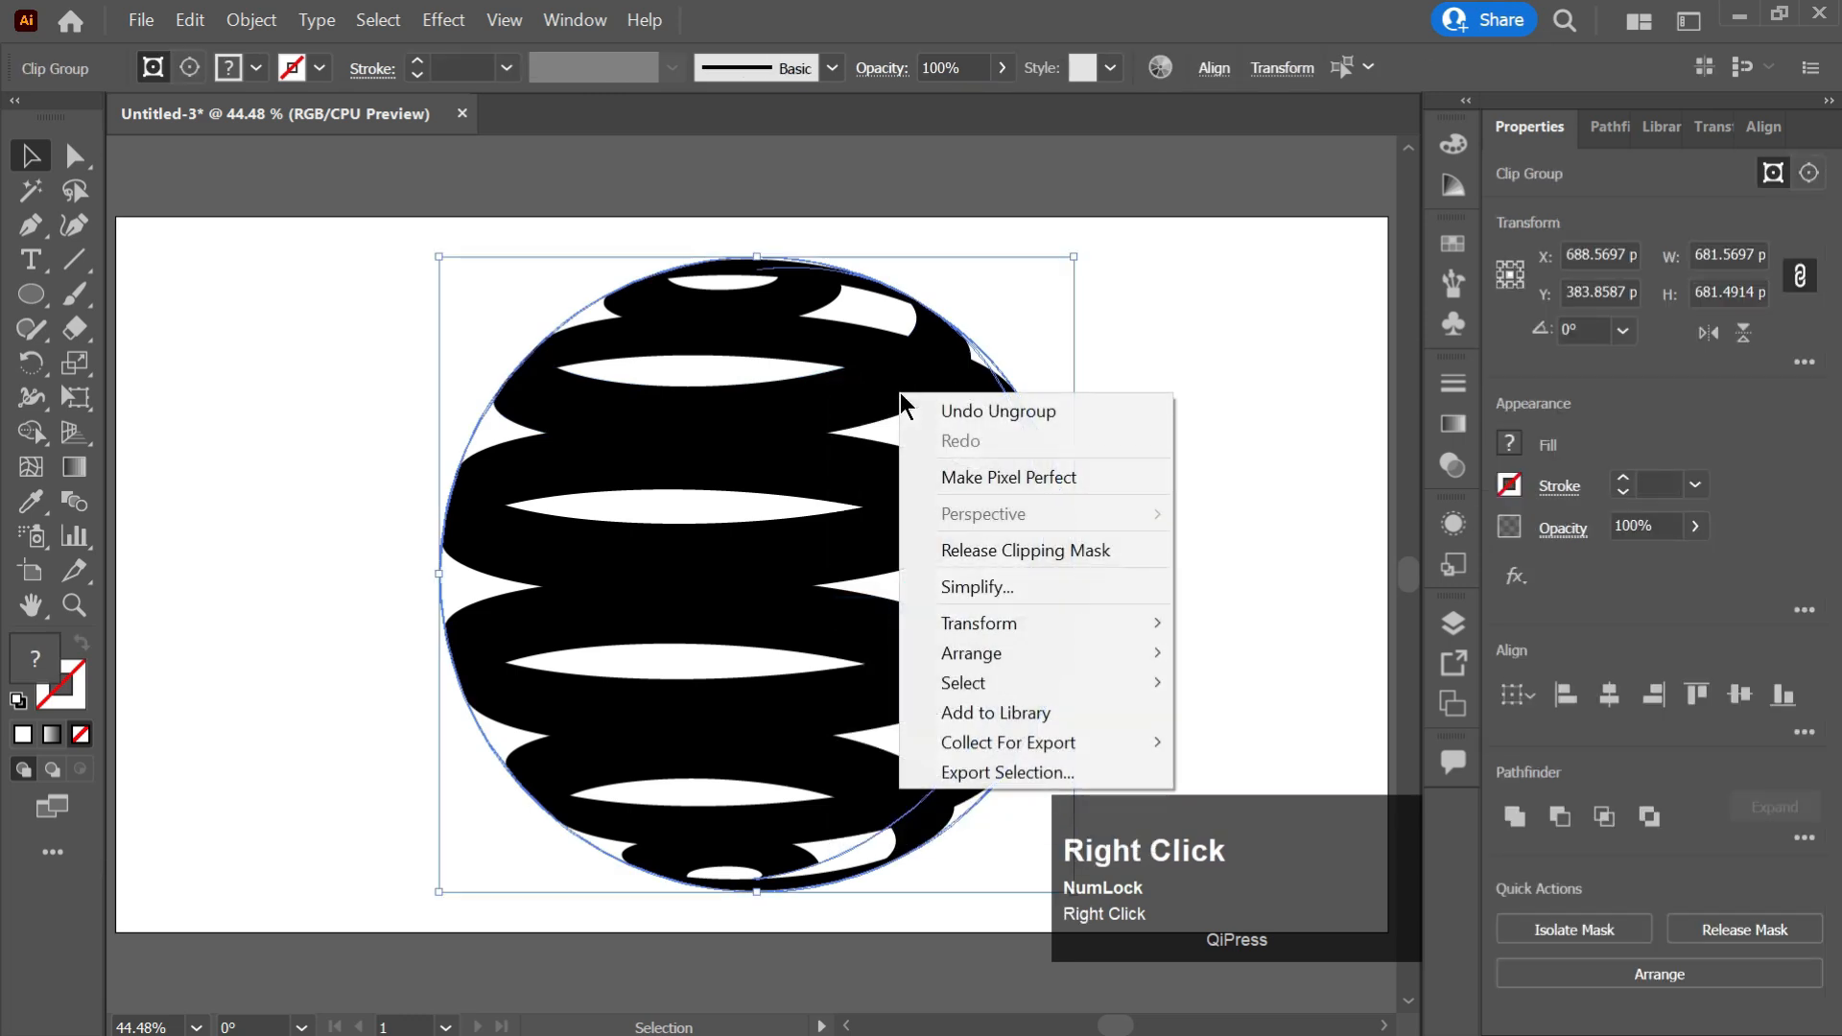
click(1011, 551)
Delete the circular clipping path and the leftover slivers along the sphere's right edge.
click(1096, 457)
drag(1043, 588, 1249, 549)
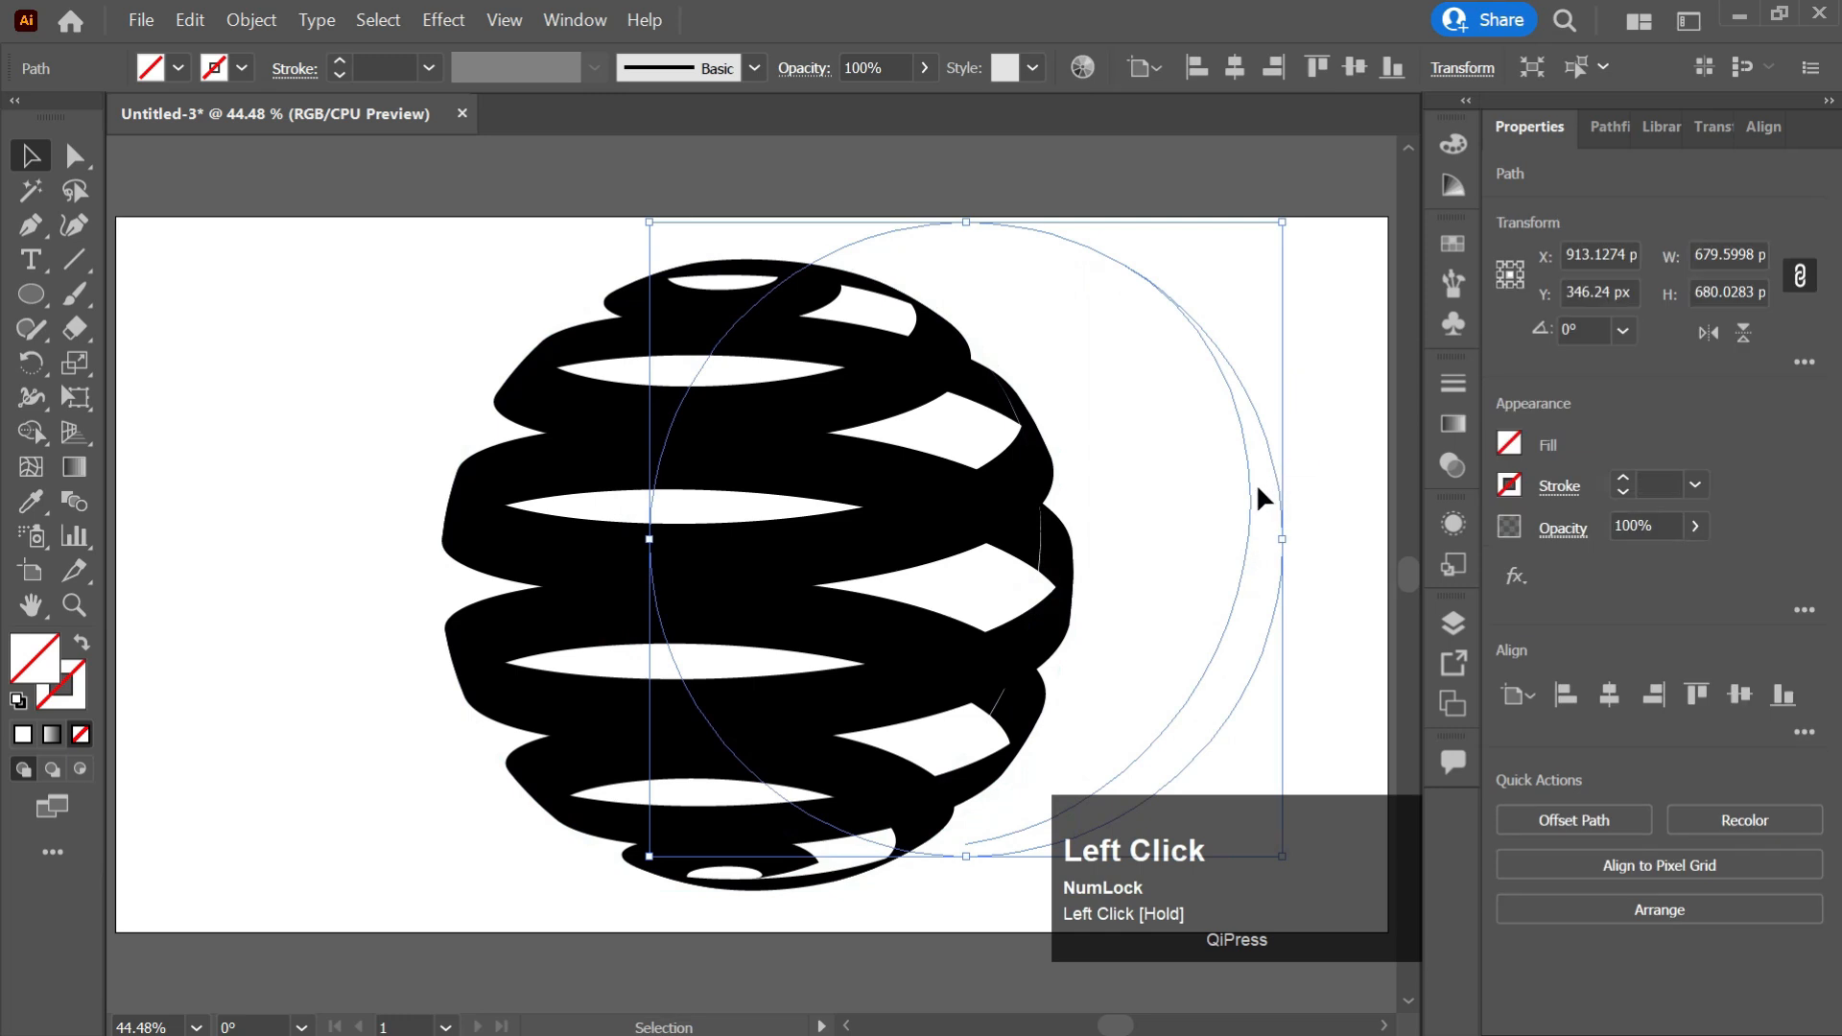
key(Delete)
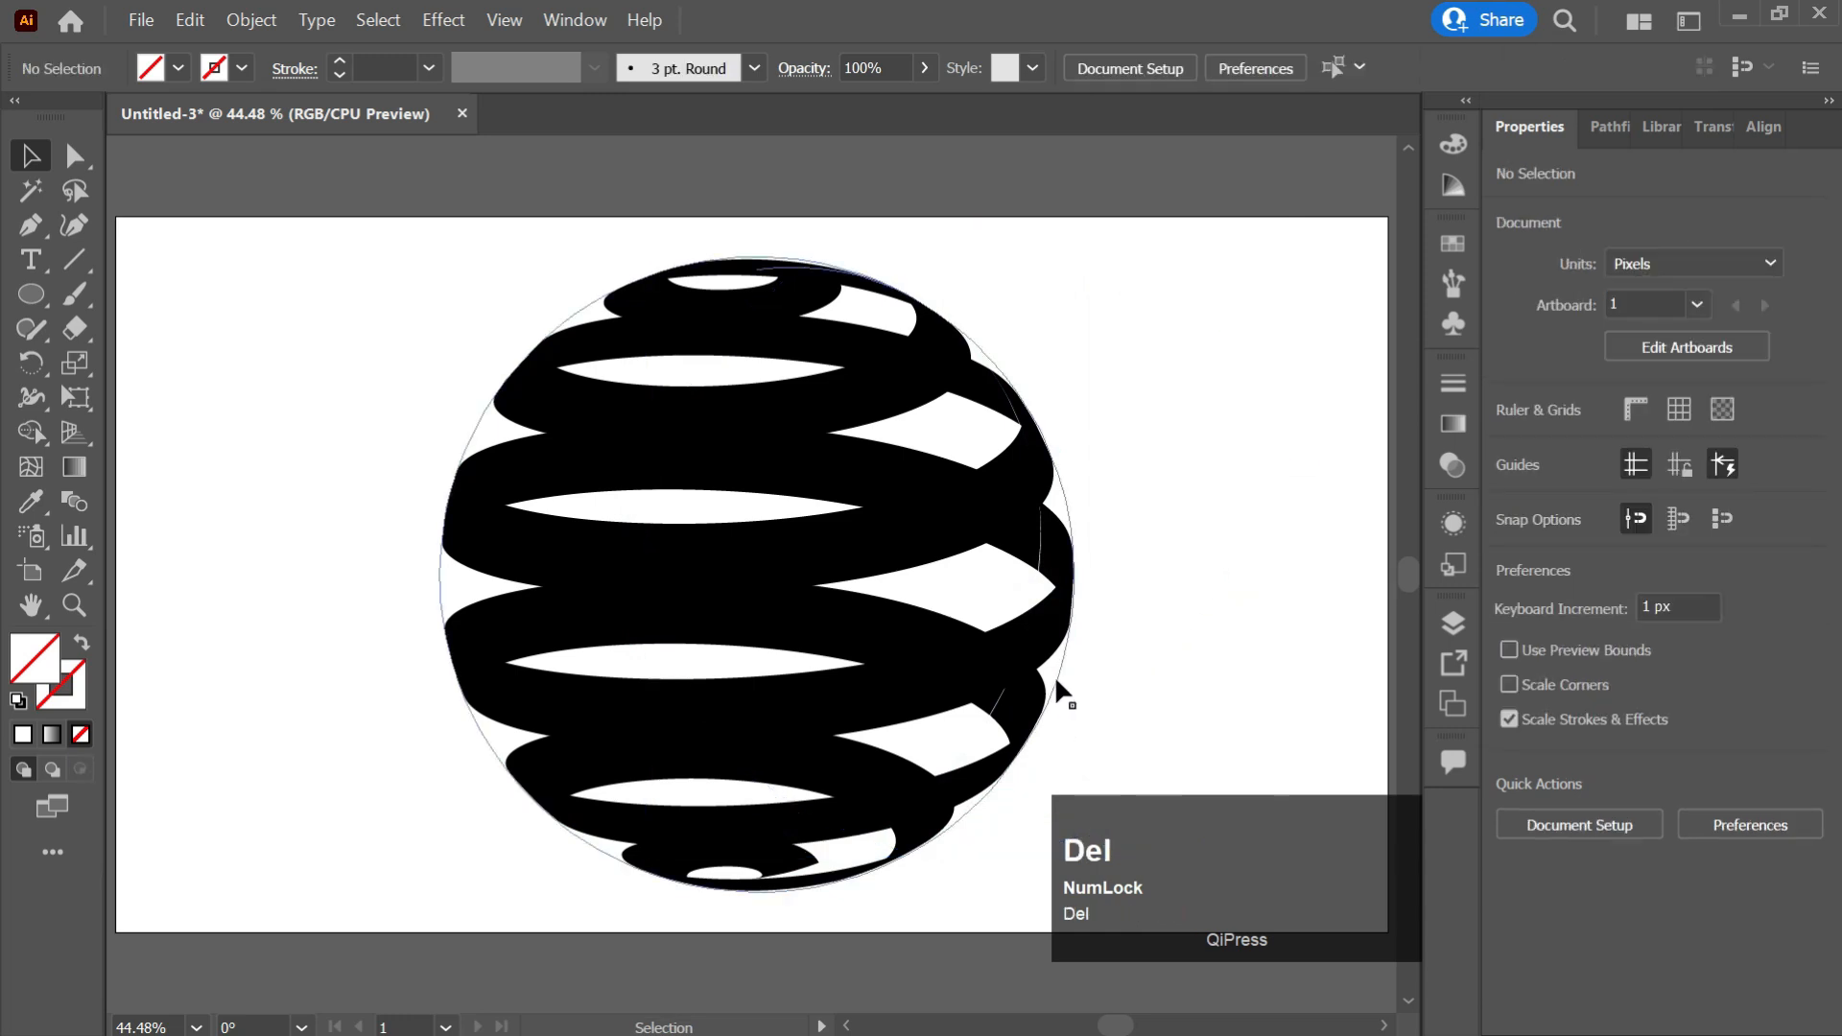
click(1056, 675)
drag(1081, 674, 1271, 635)
key(Delete)
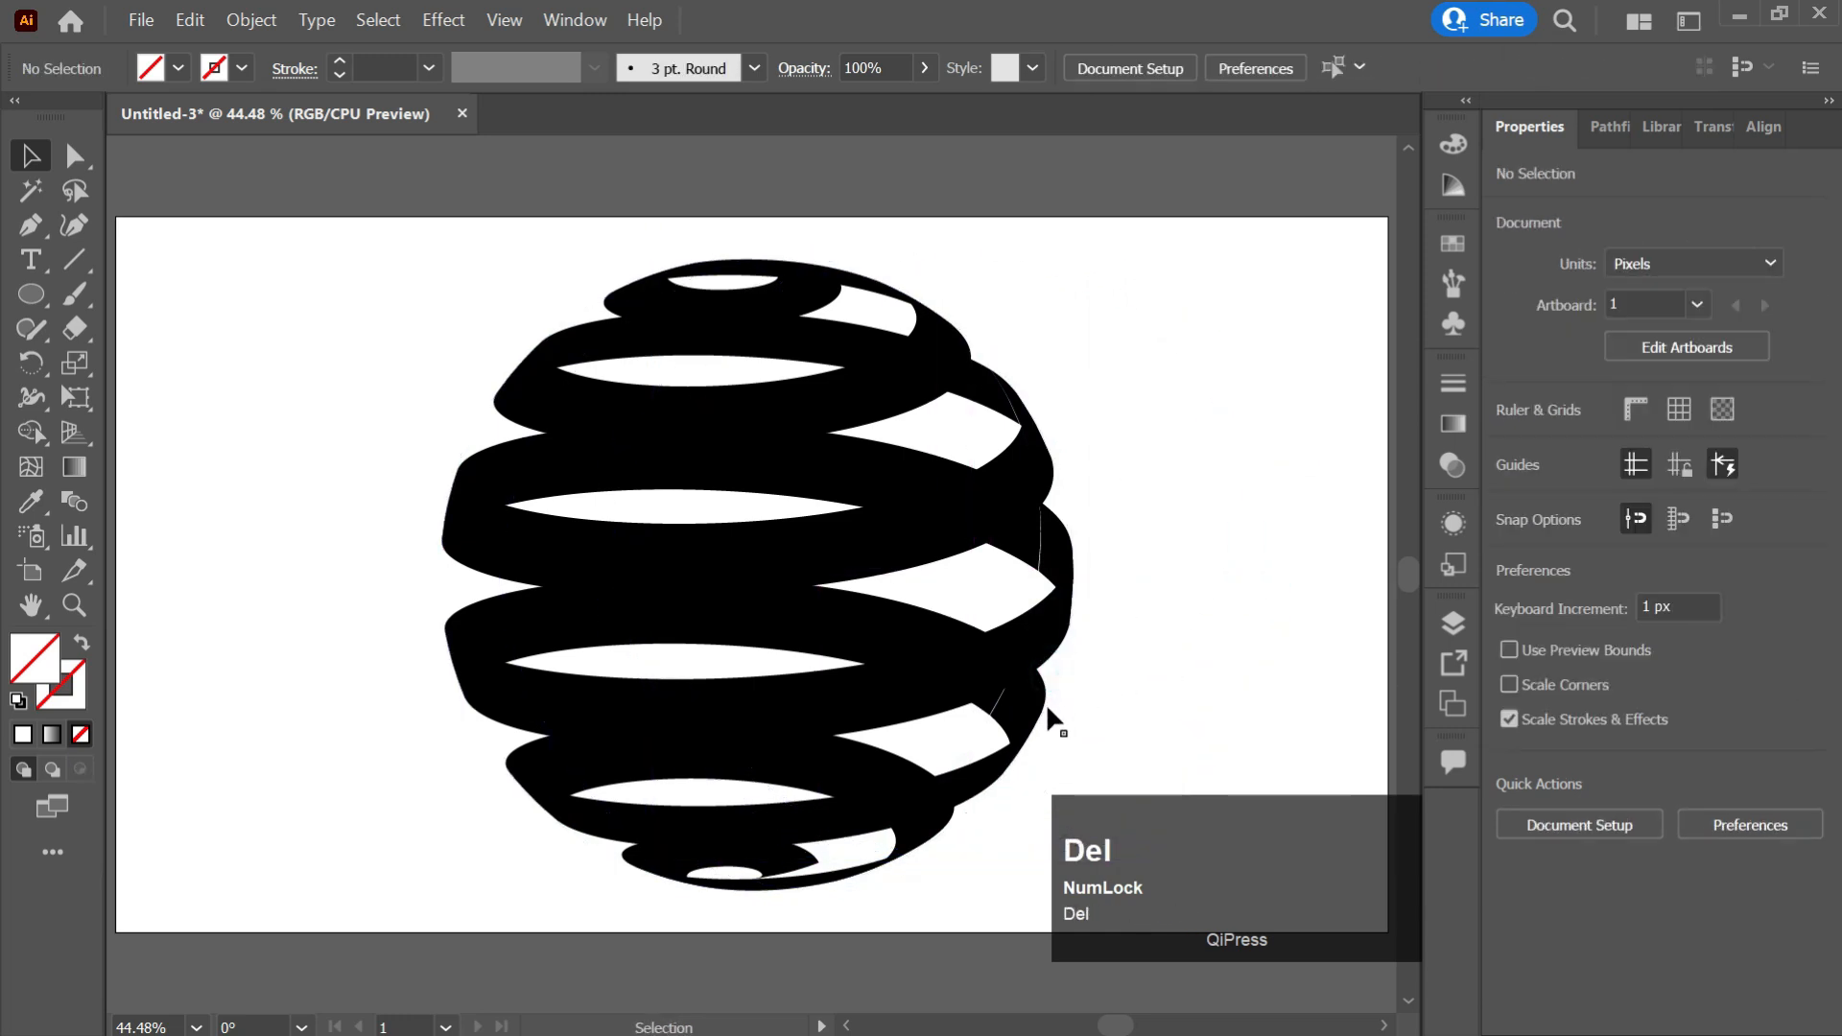
drag(1056, 666, 1160, 671)
key(Delete)
click(1088, 541)
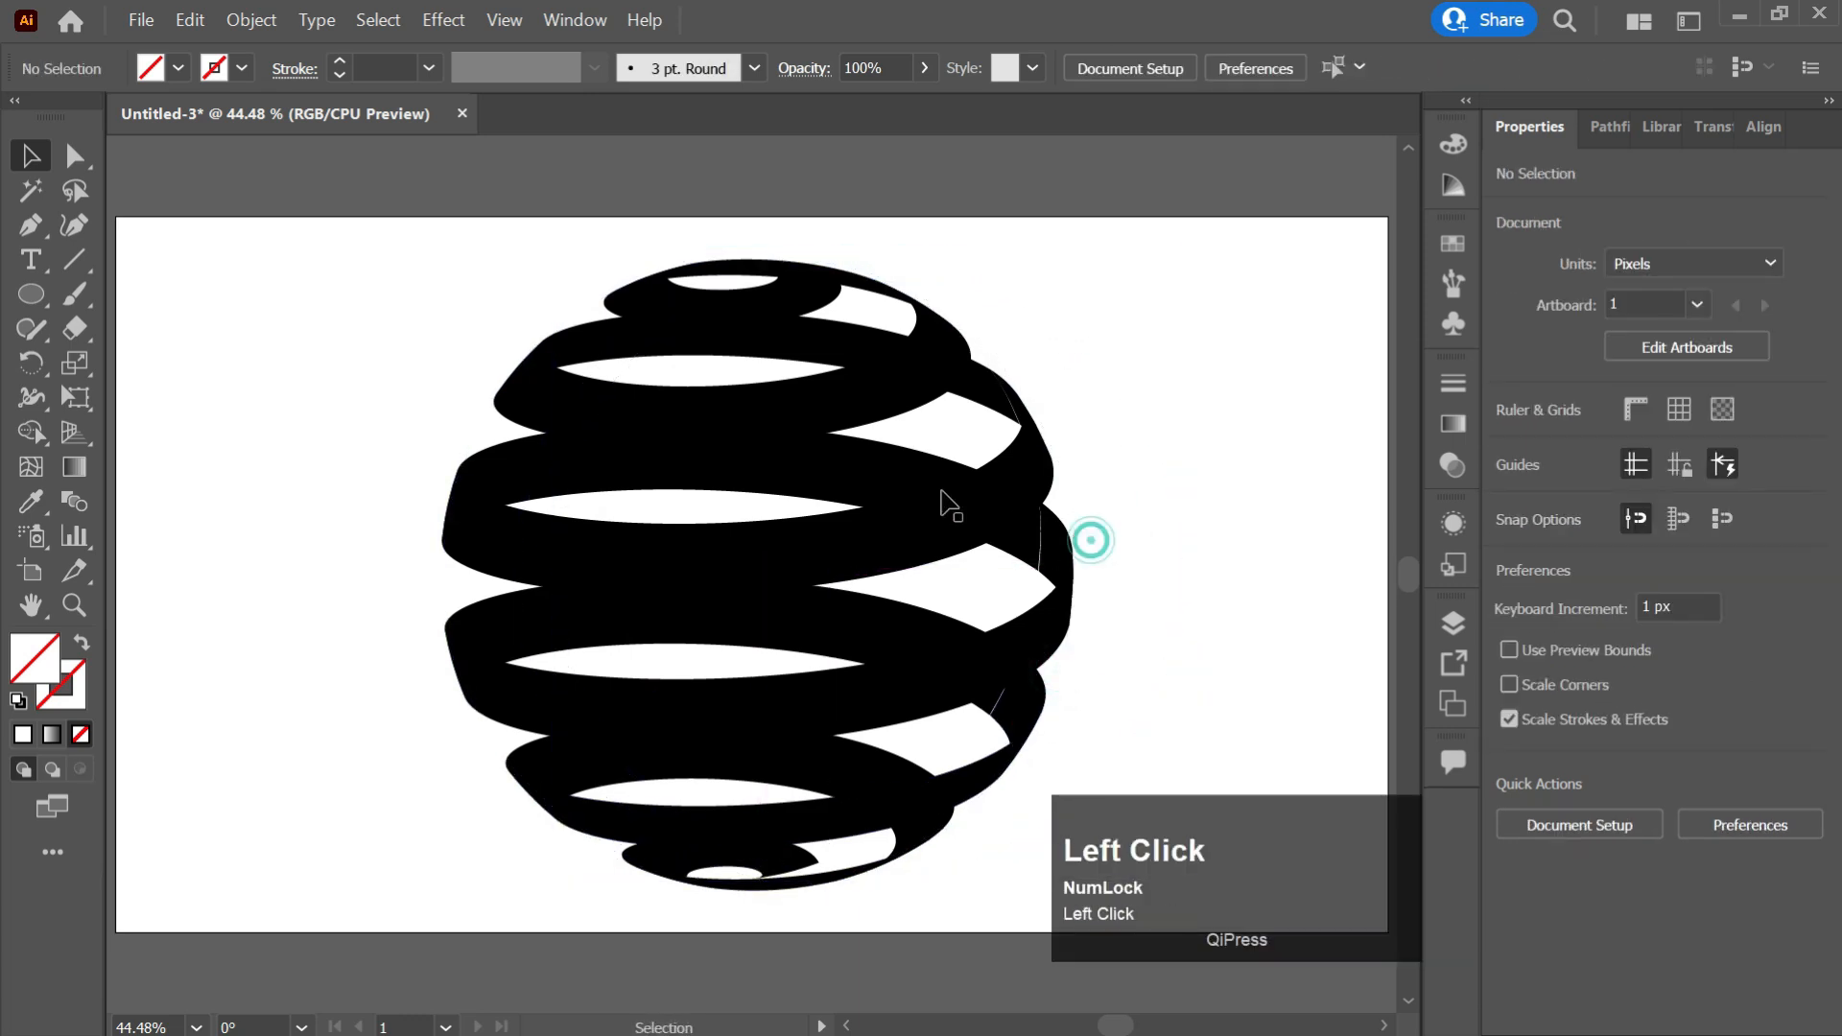
Select the outer stripe group and cut it to the clipboard.
click(866, 543)
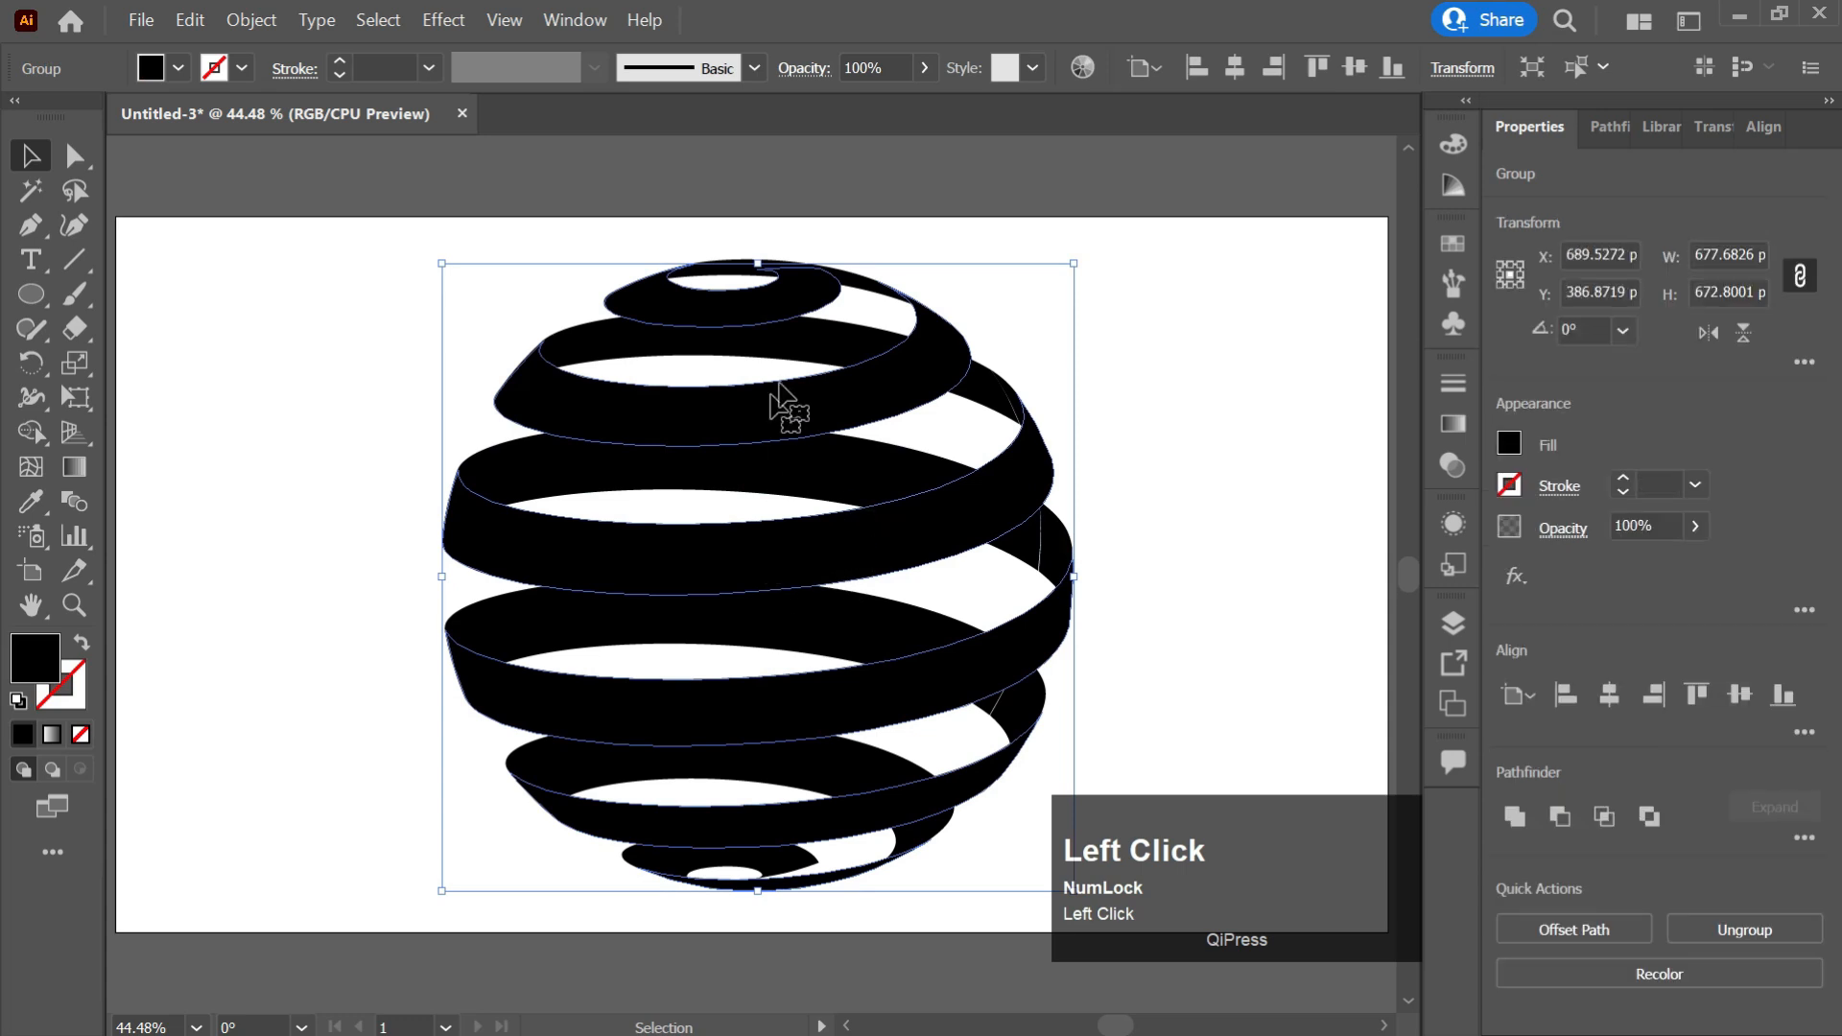
click(796, 545)
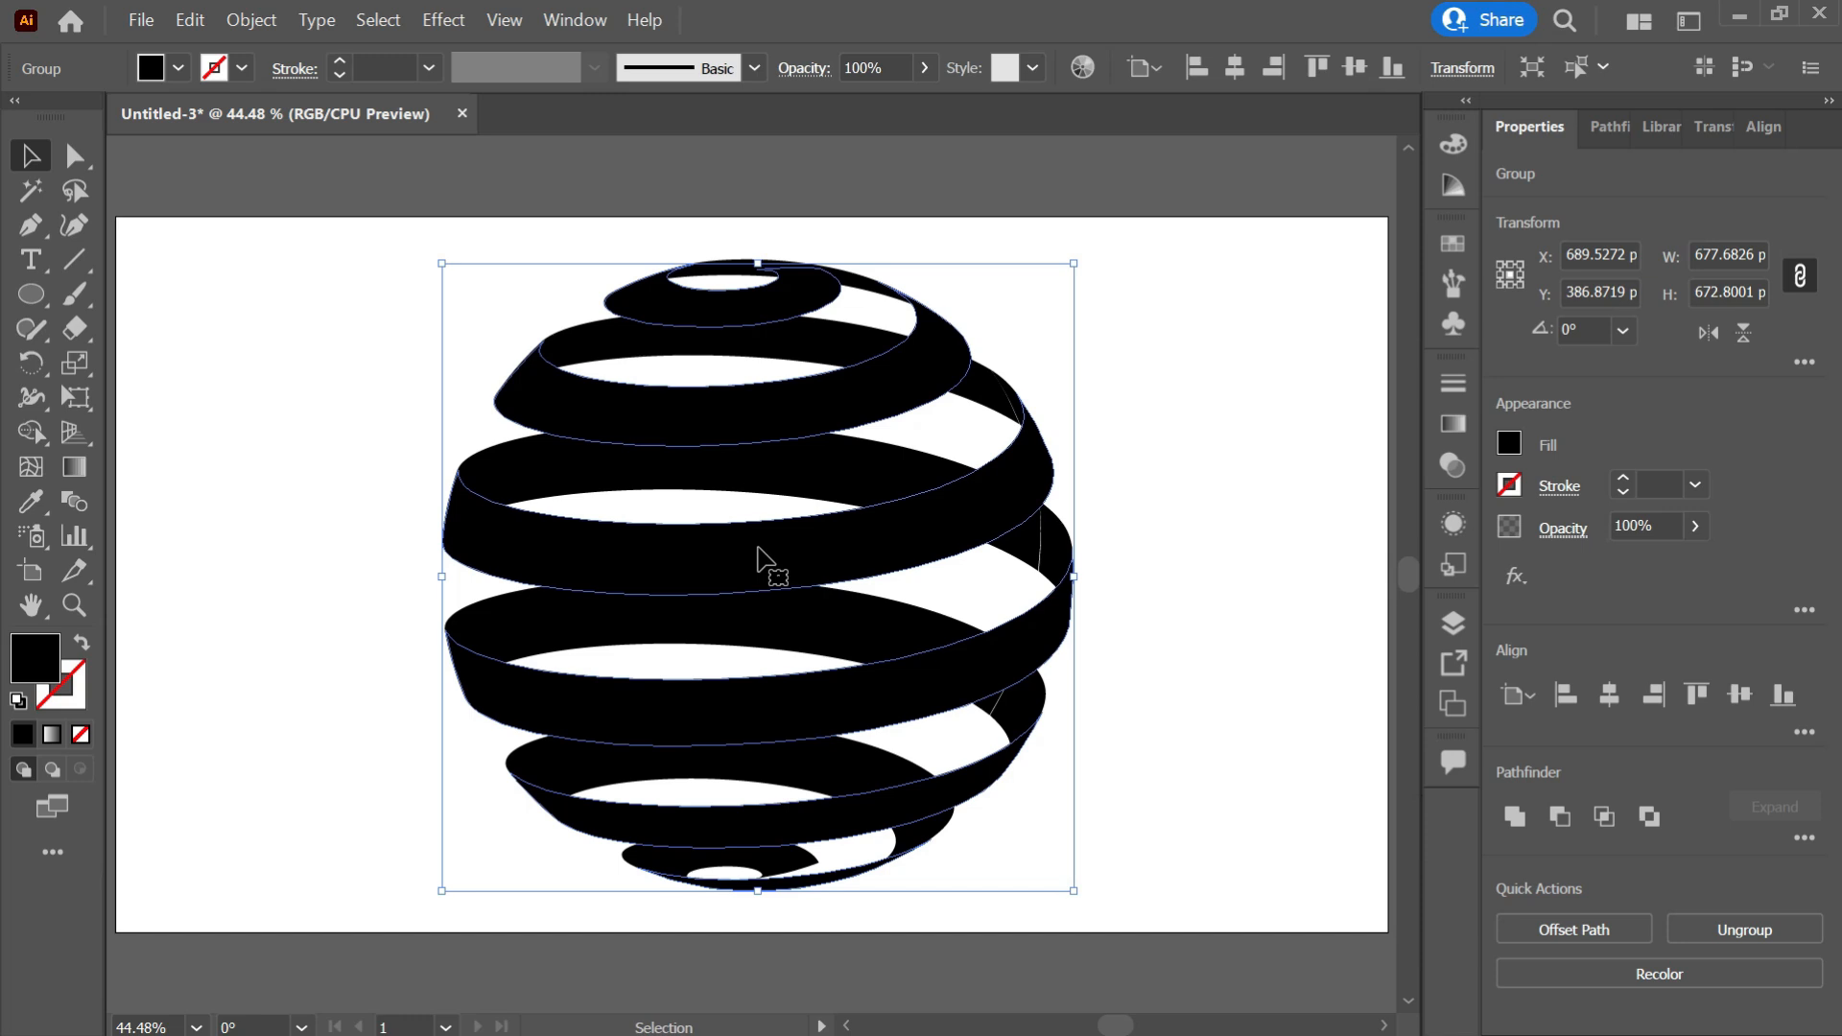
ctrl+click(758, 550)
key(ctrl+x)
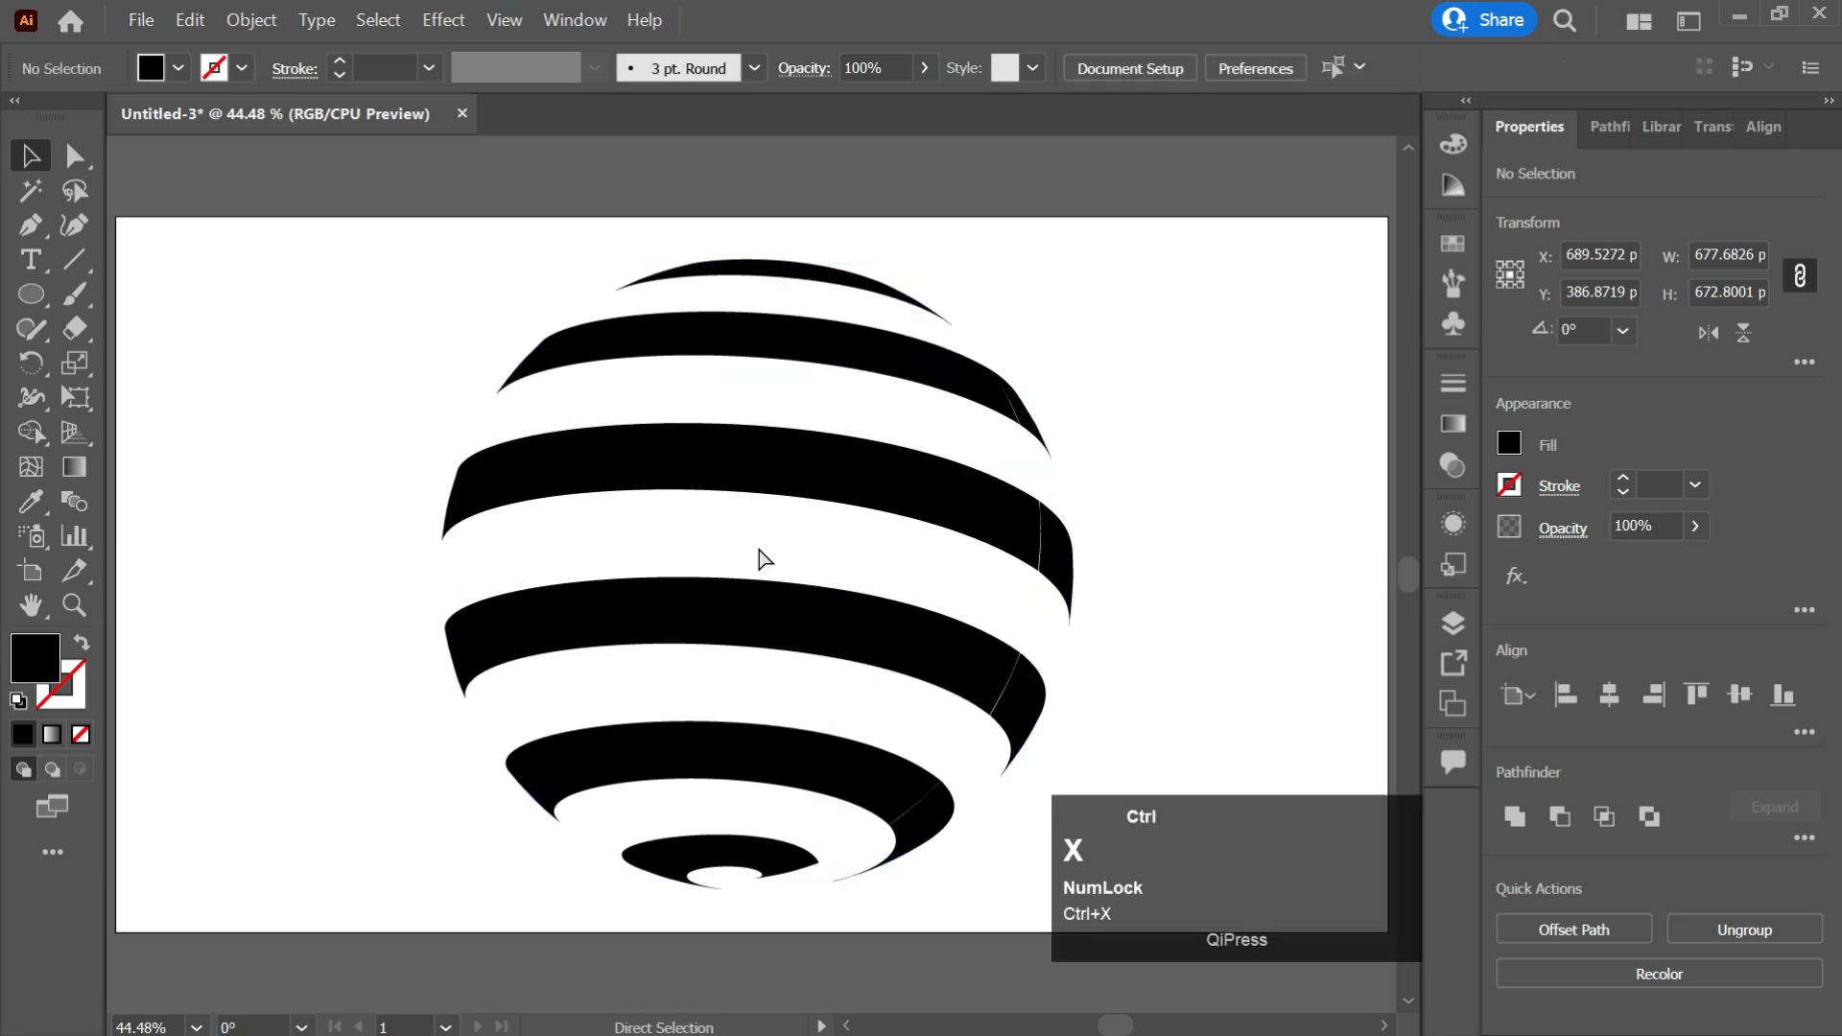
Select all remaining inner stripe shapes and apply Pathfinder Minus Front.
click(1074, 328)
drag(1092, 228, 405, 852)
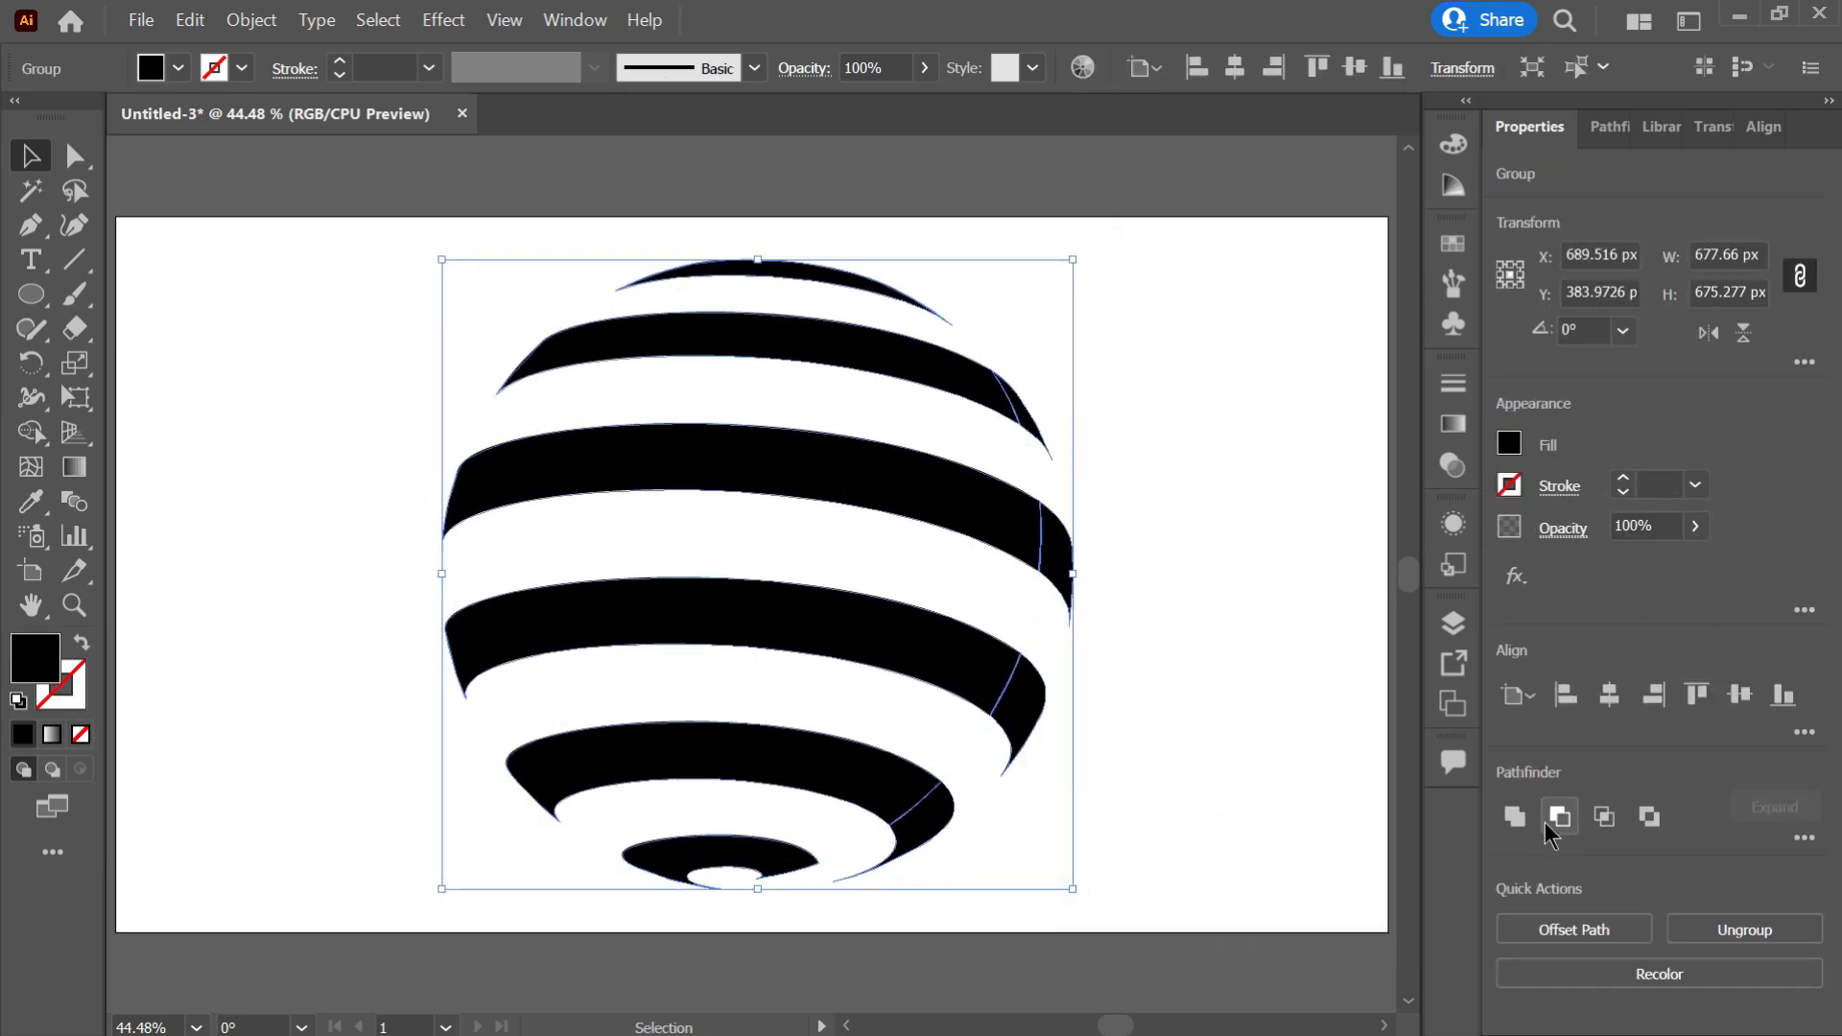
click(1558, 817)
Select the inner stripes and paste the outer stripe group back in front.
click(1048, 501)
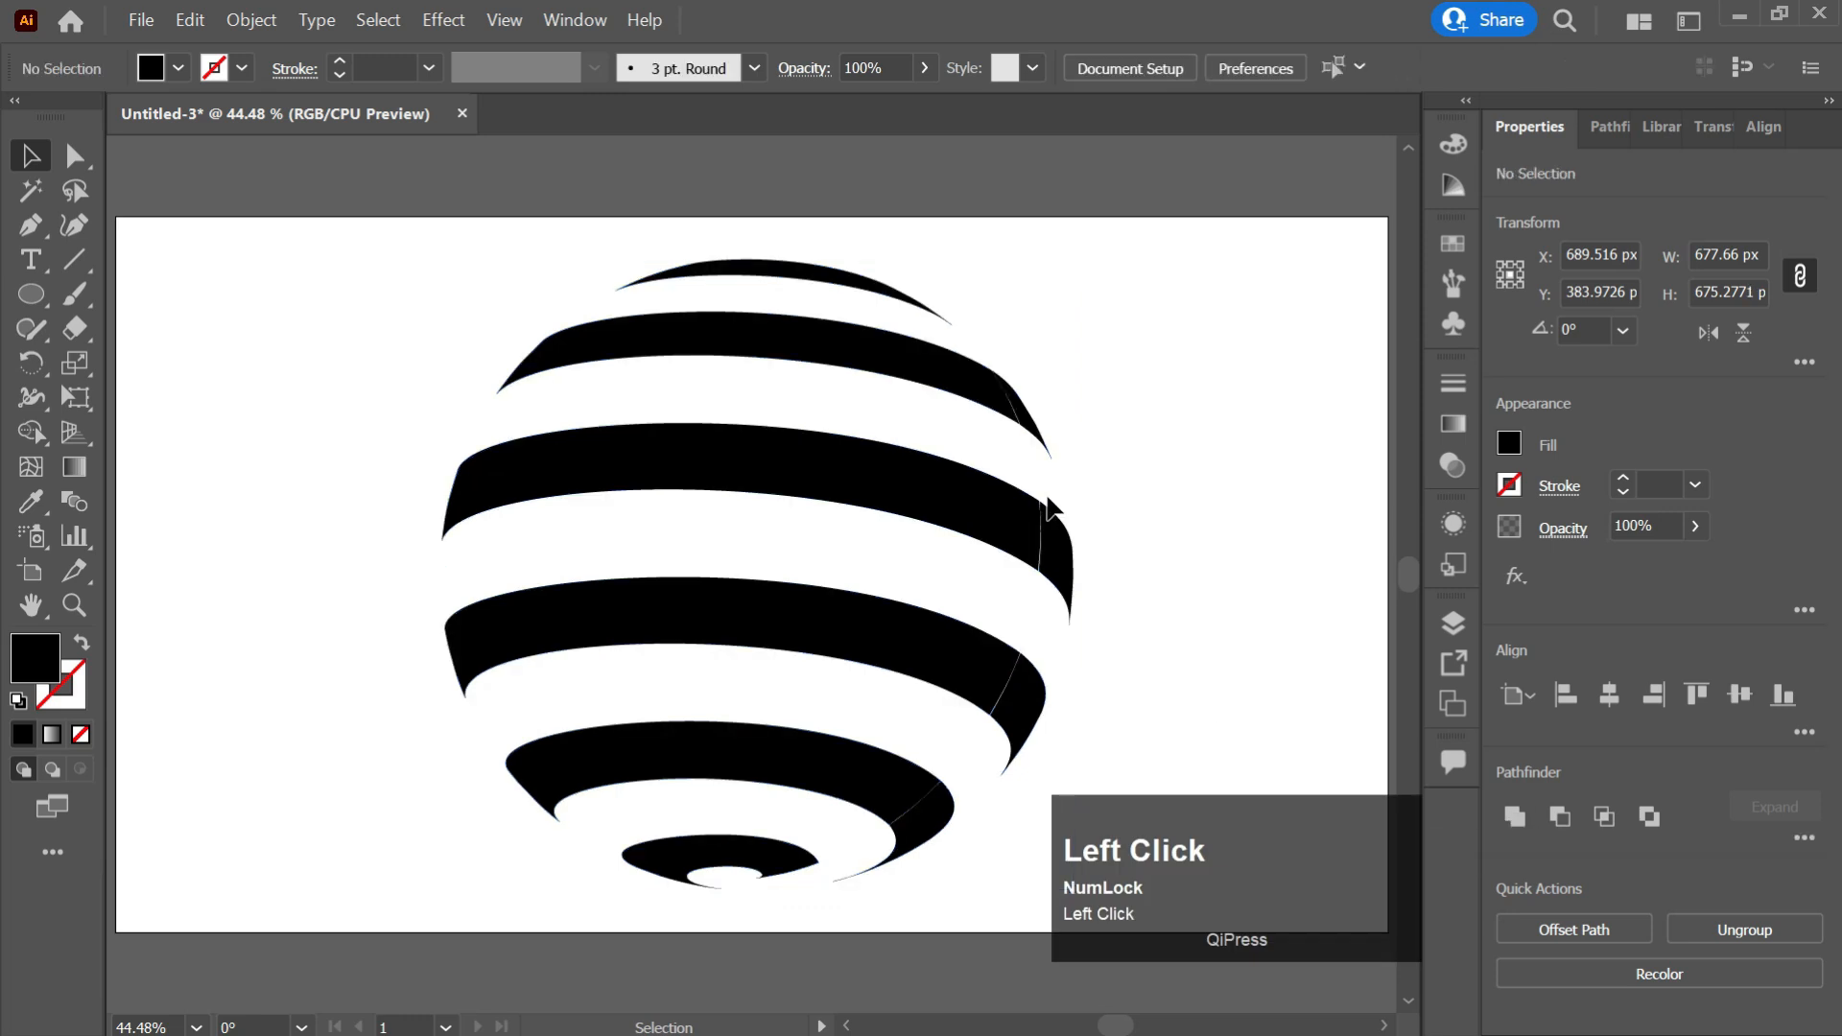
click(993, 512)
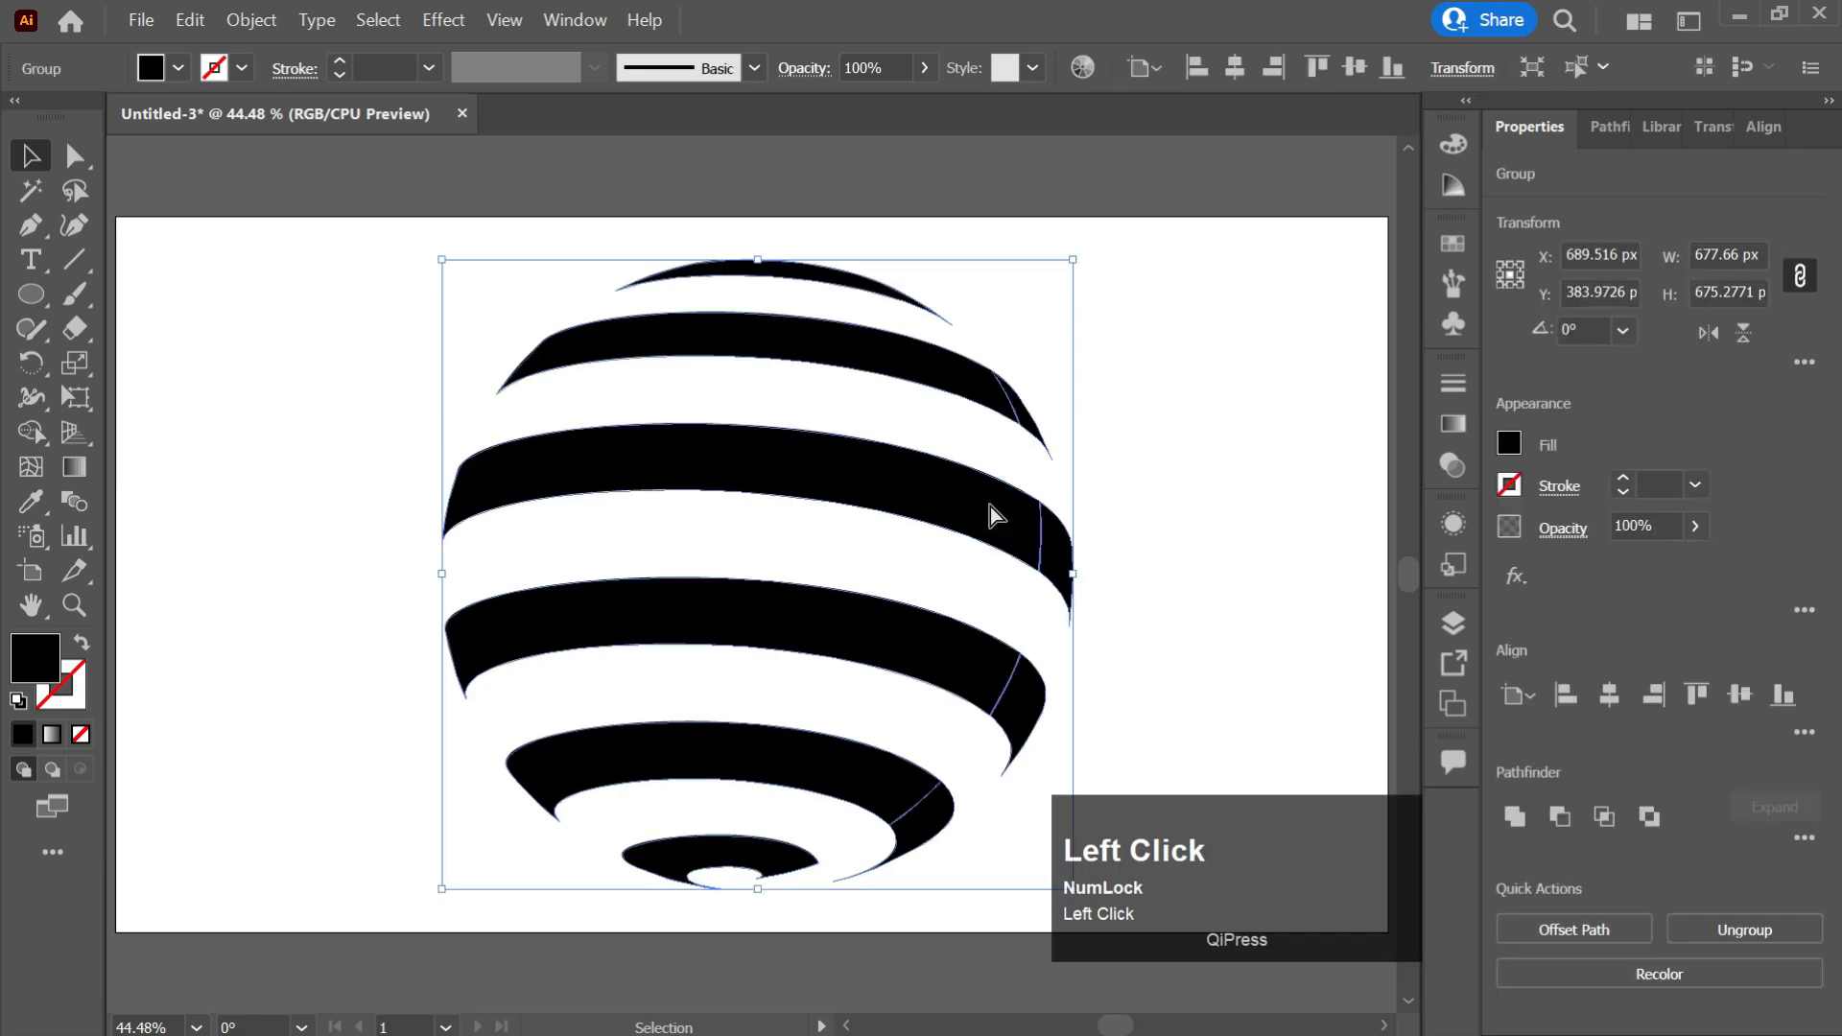
key(ctrl)
key(ctrl+f)
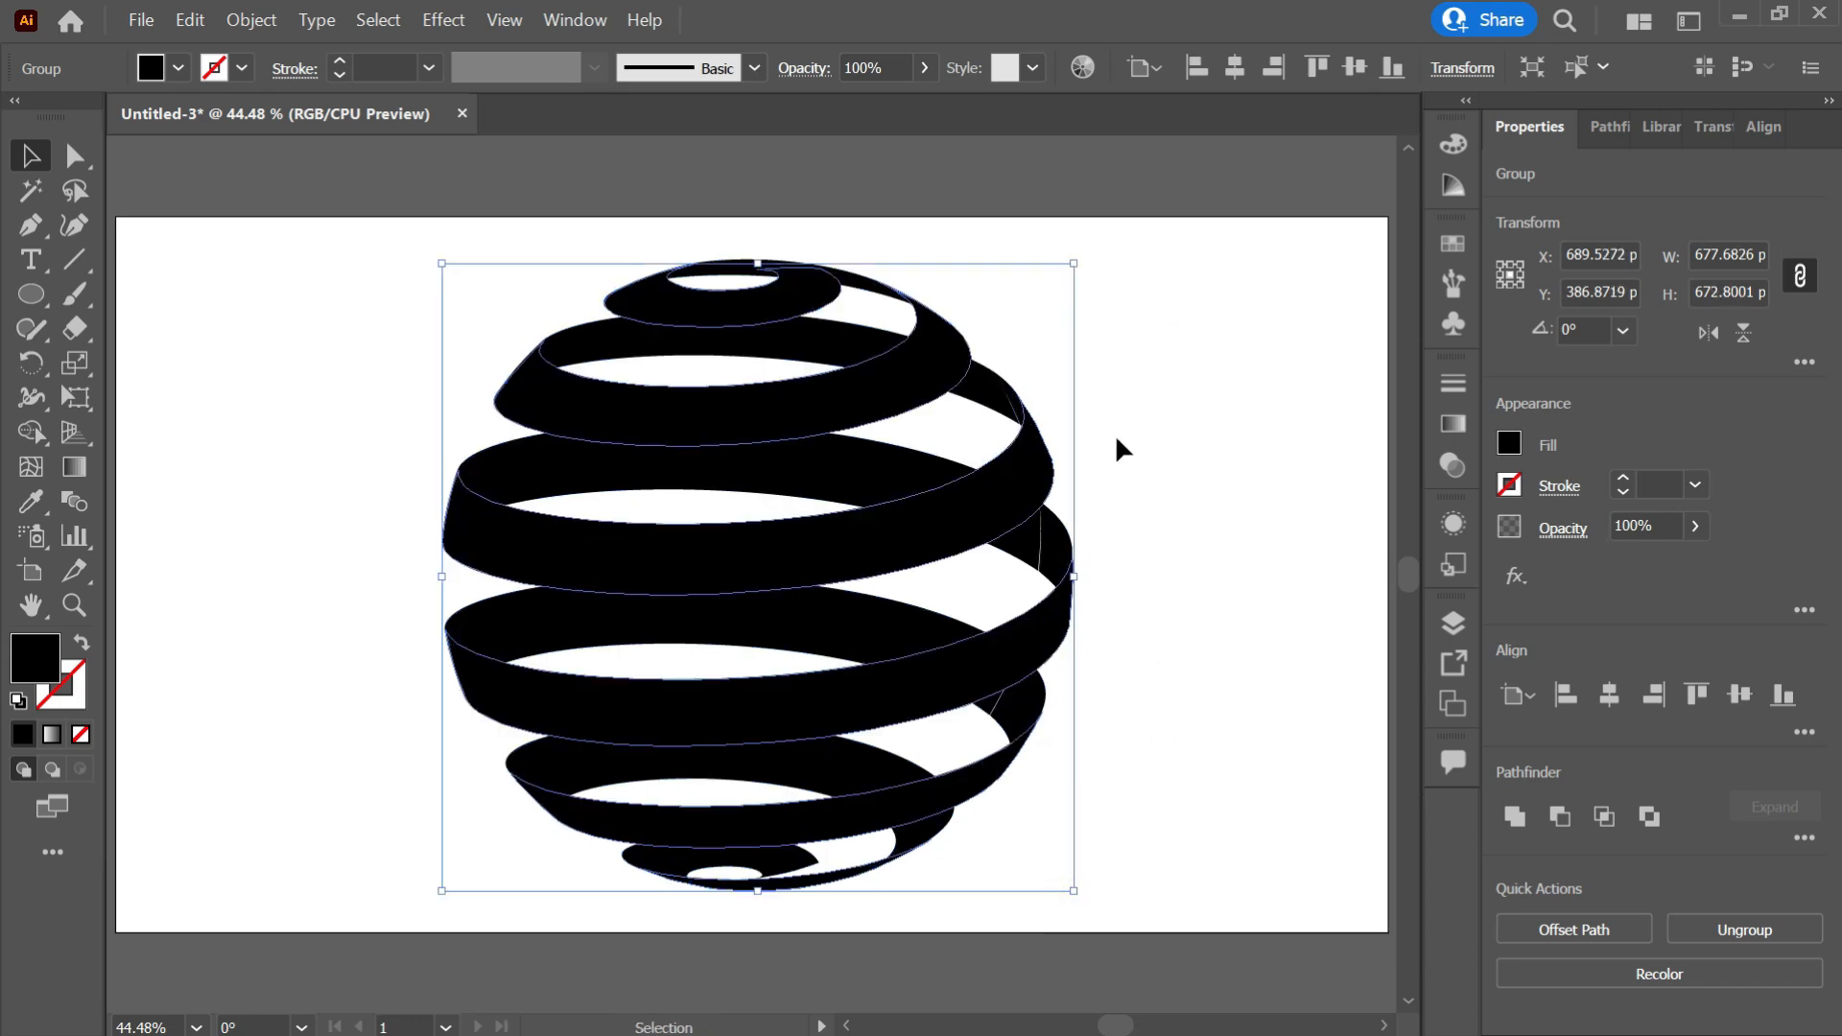
Apply a linear gradient to the outer stripes and set its left stop to cyan.
click(1103, 461)
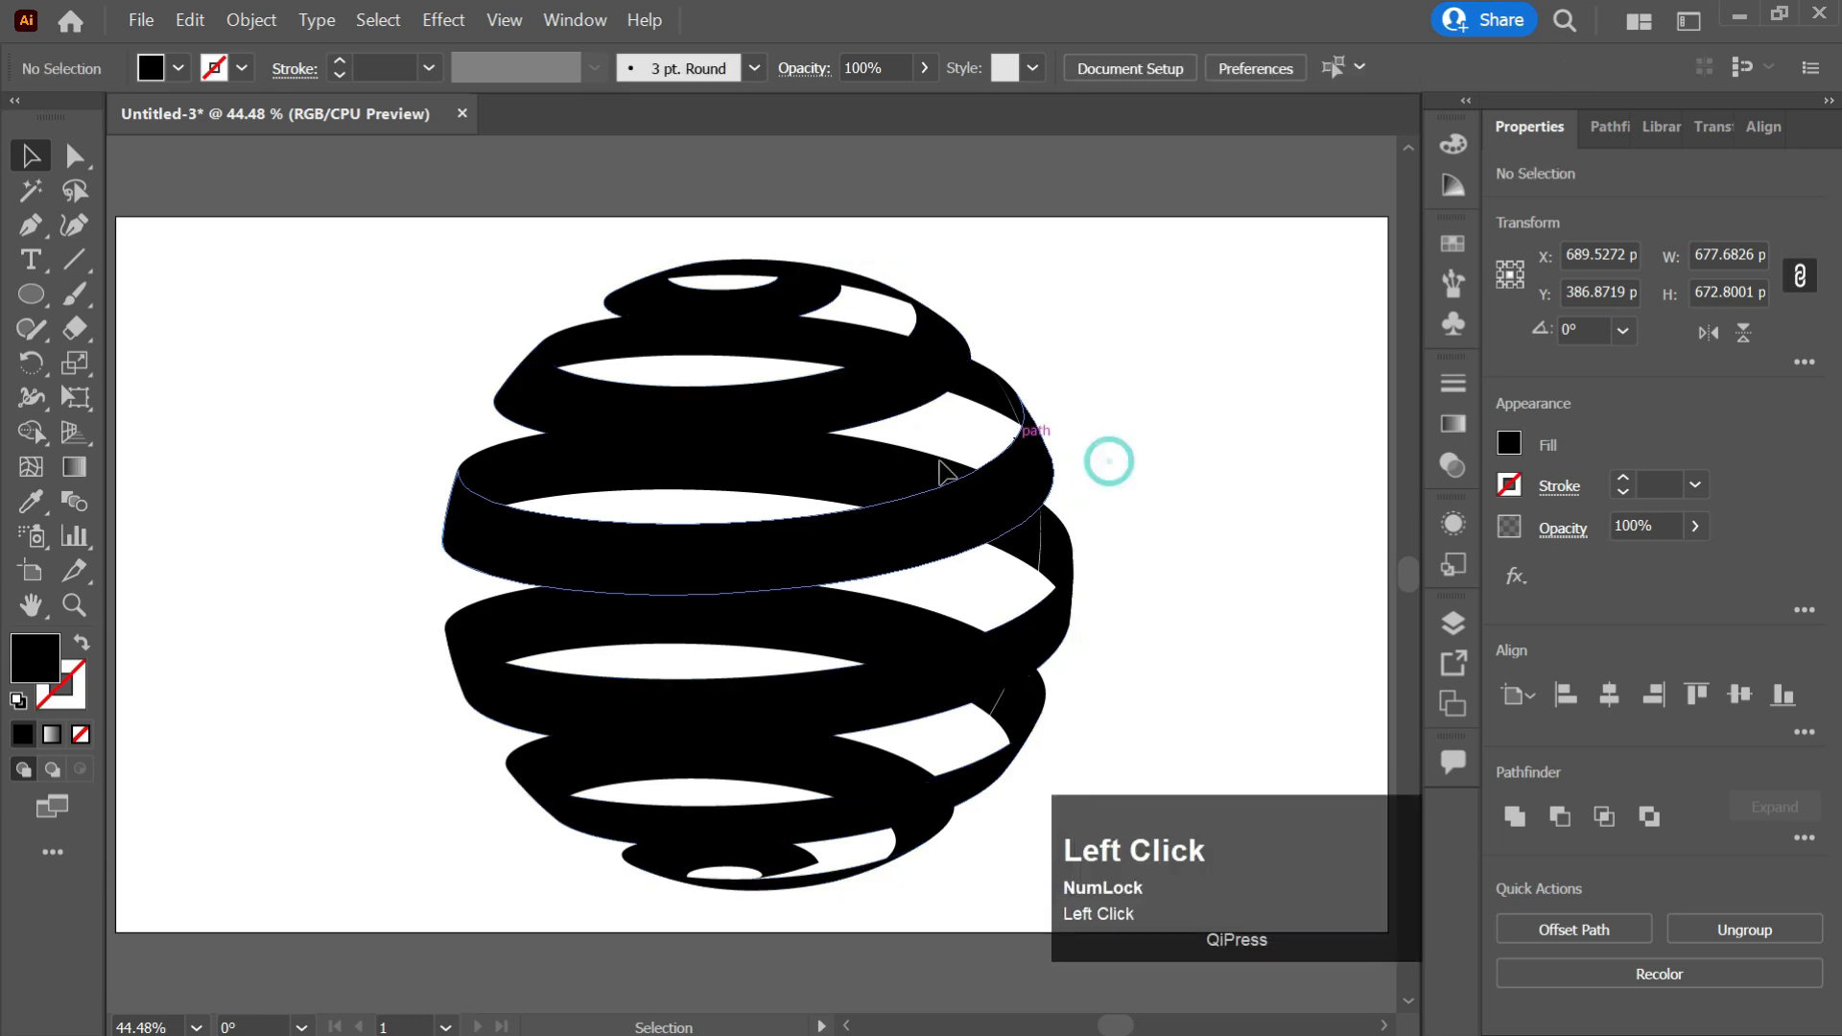
click(978, 527)
click(1458, 428)
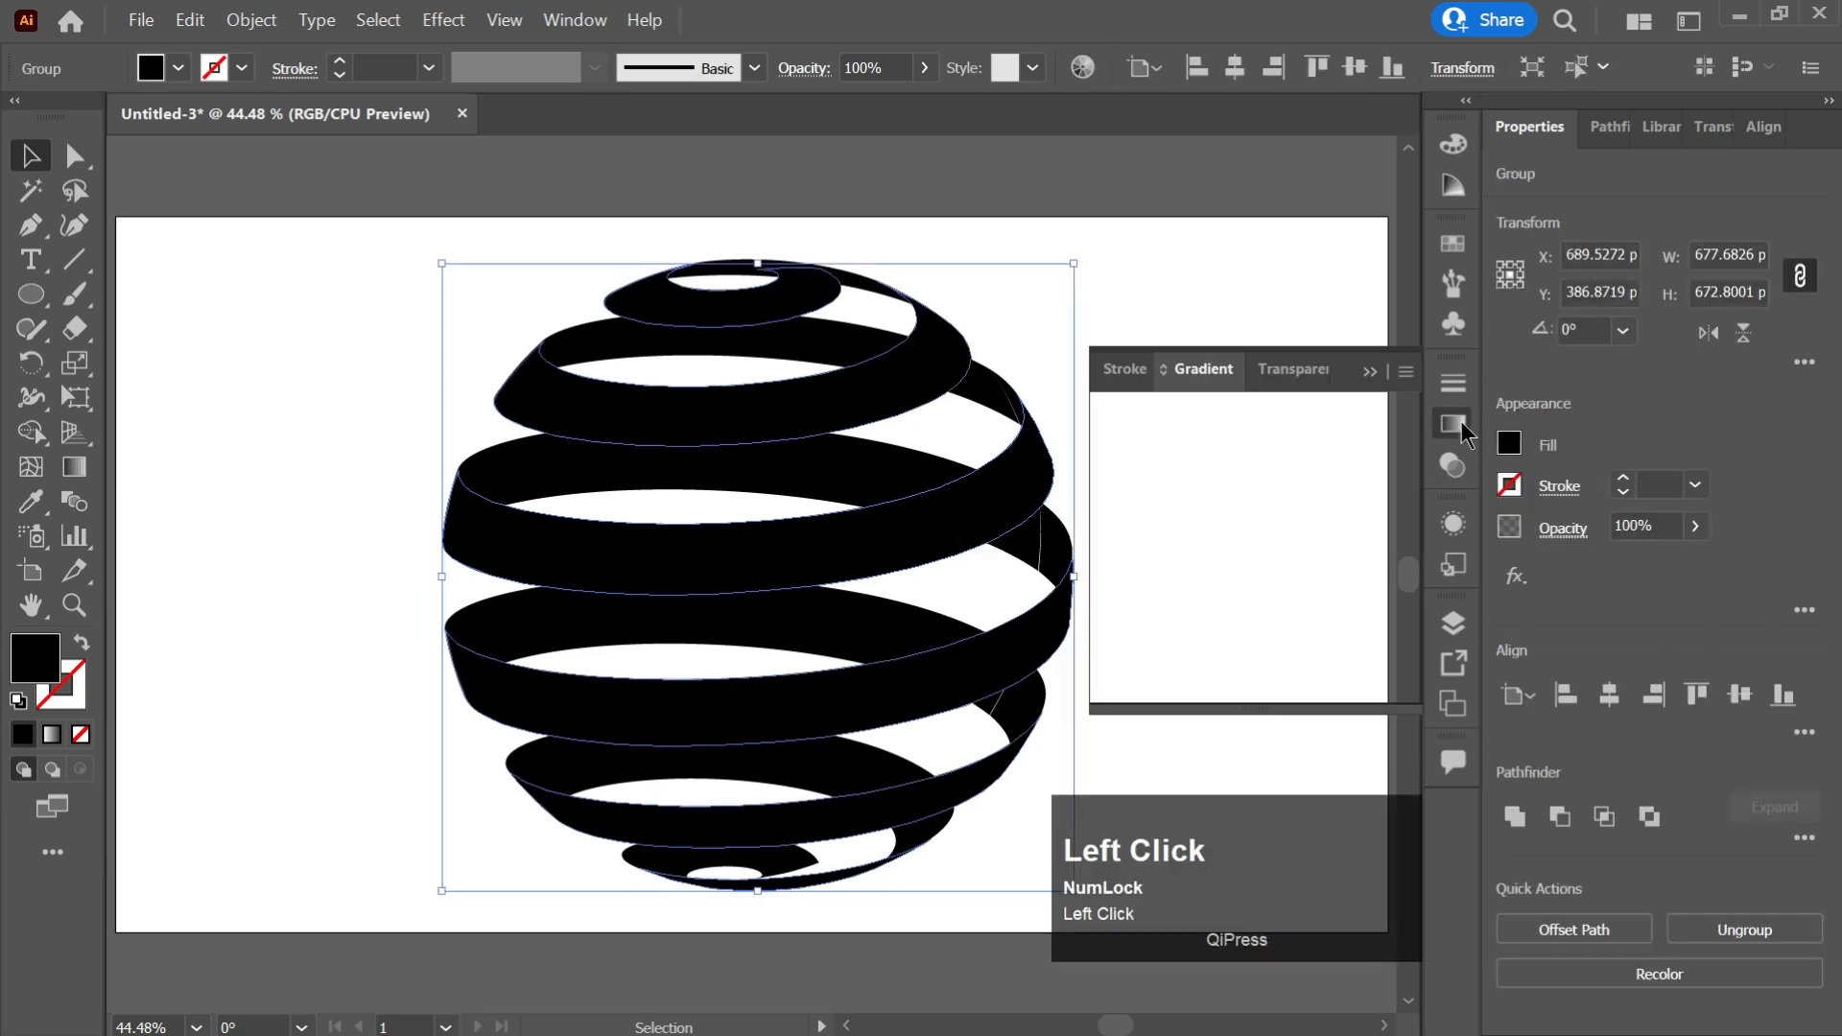
click(1236, 605)
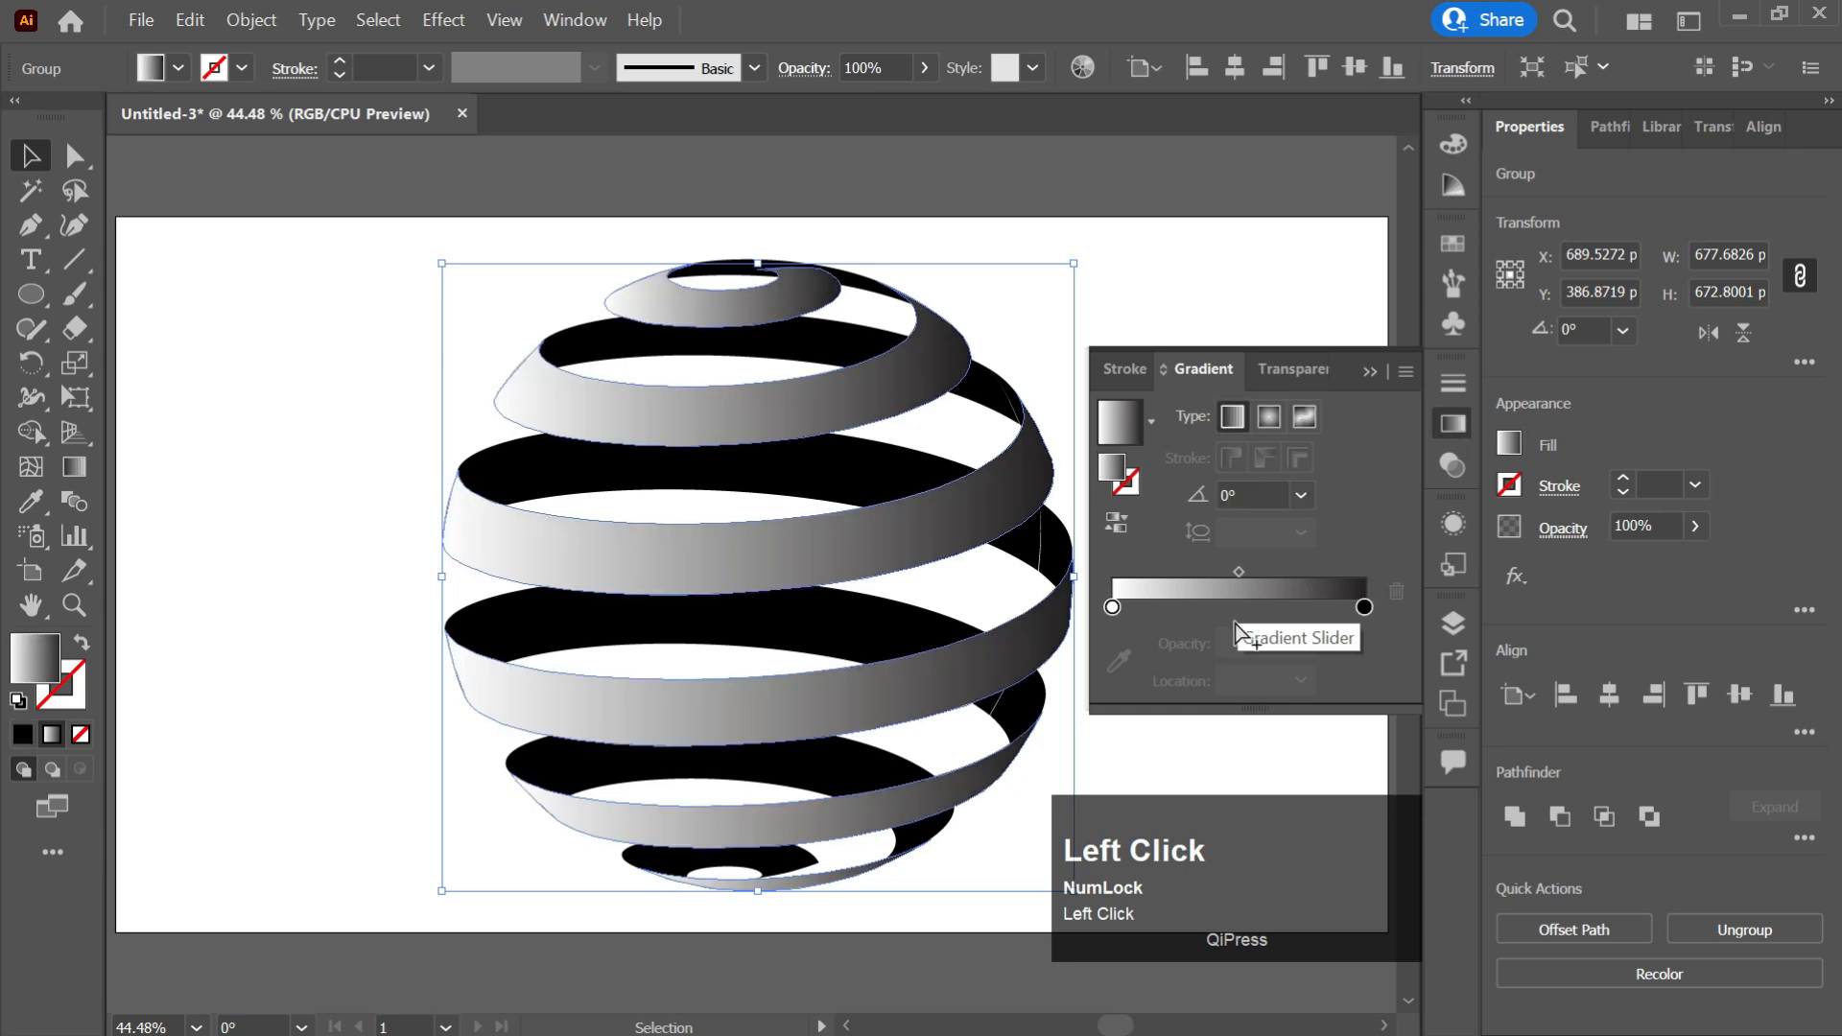
double_click(1113, 608)
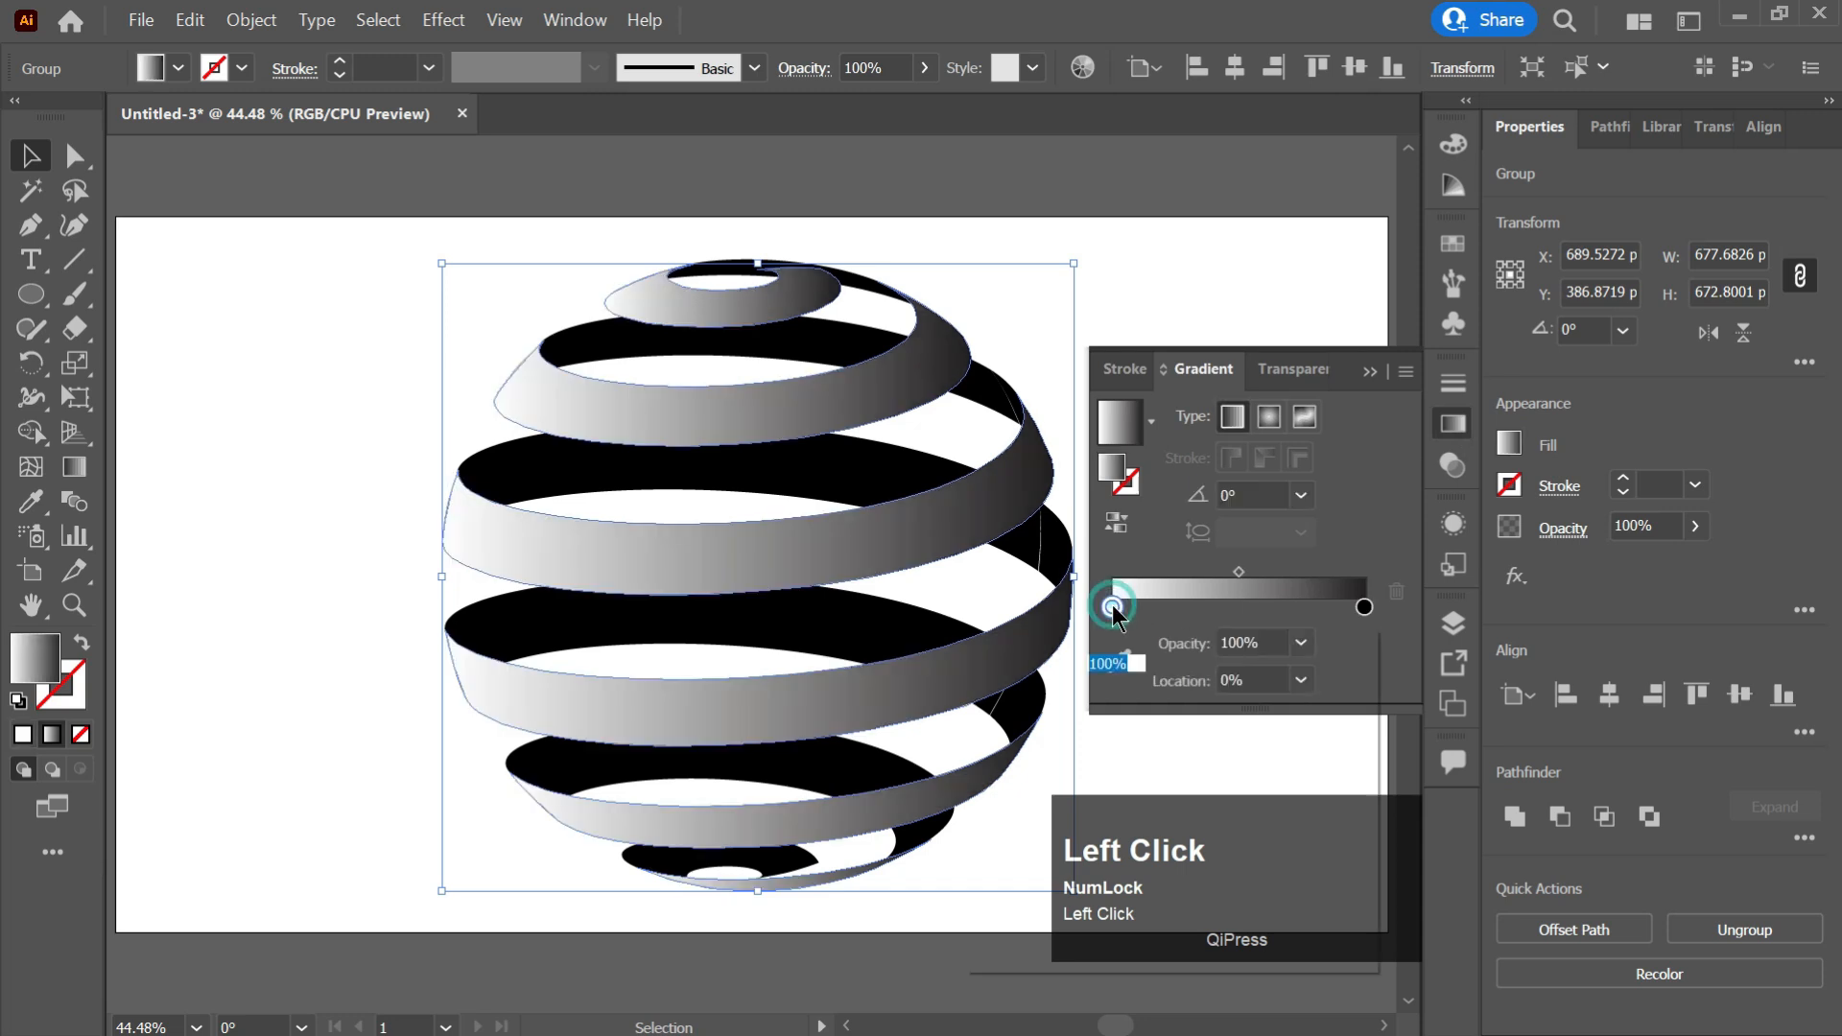
click(1135, 700)
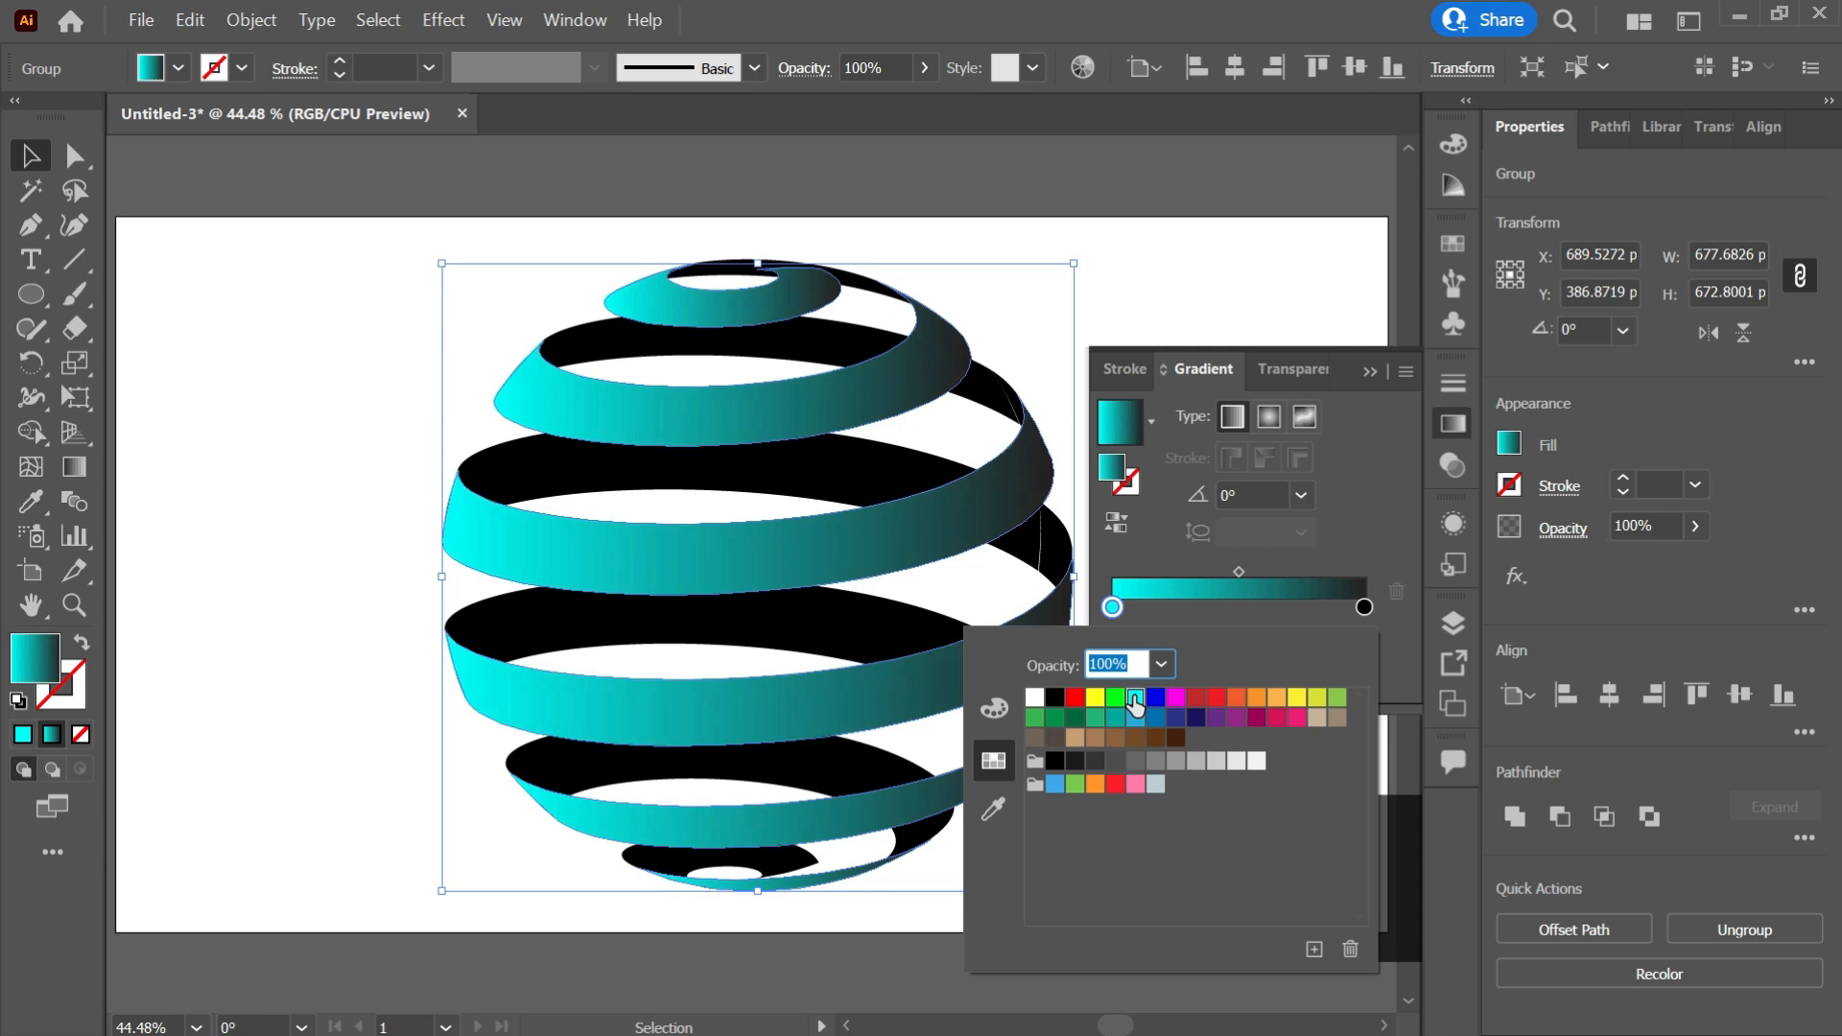
Set the gradient's right stop to dark navy blue.
click(1364, 607)
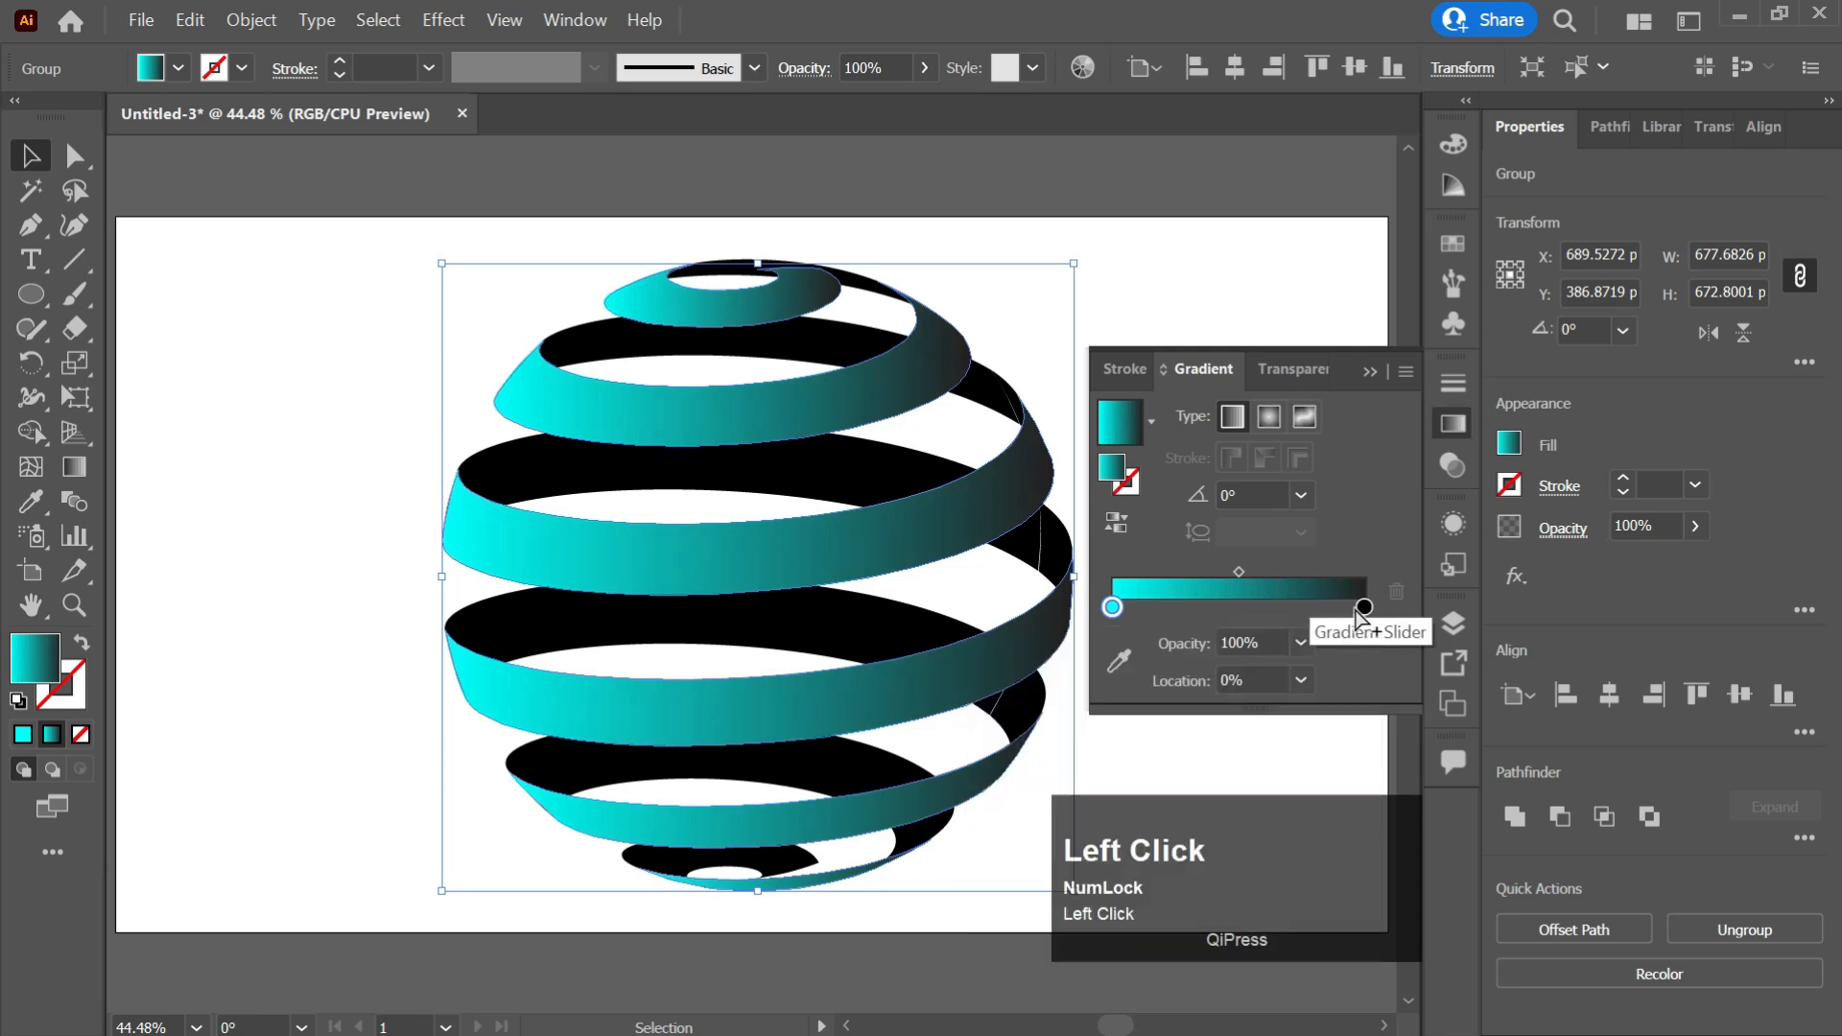
double_click(1364, 607)
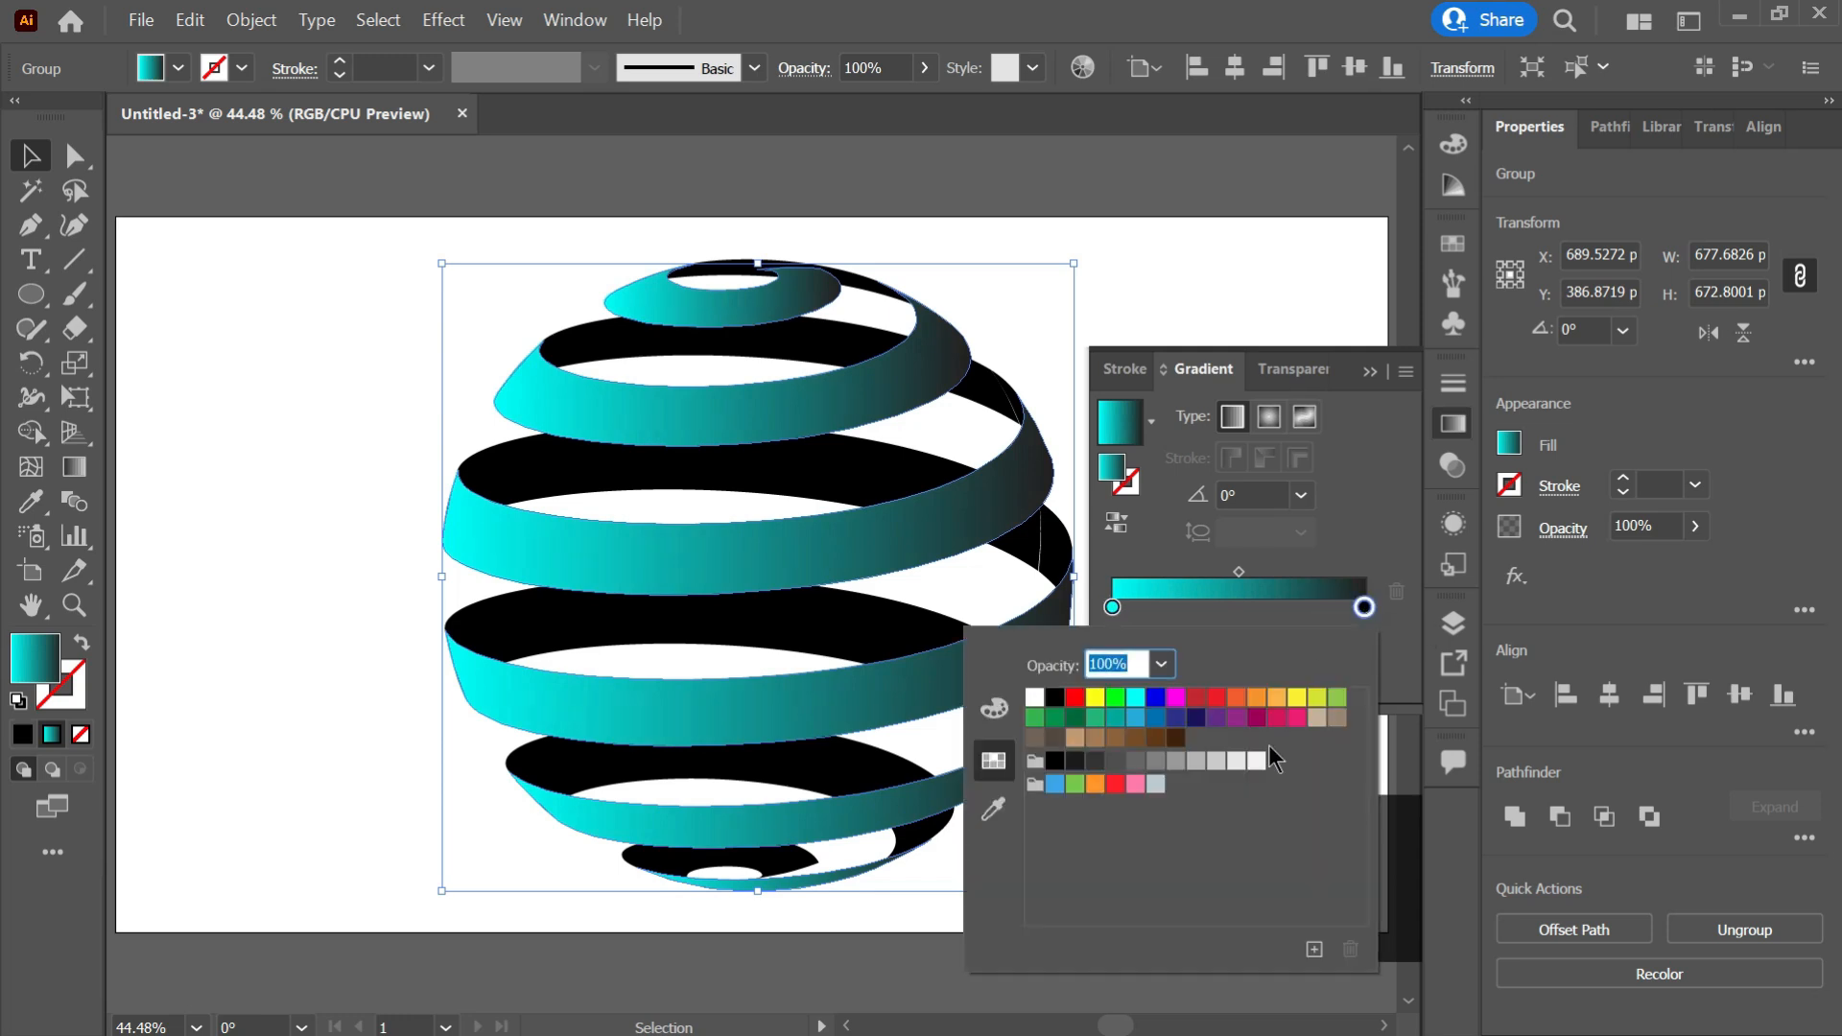
click(1198, 729)
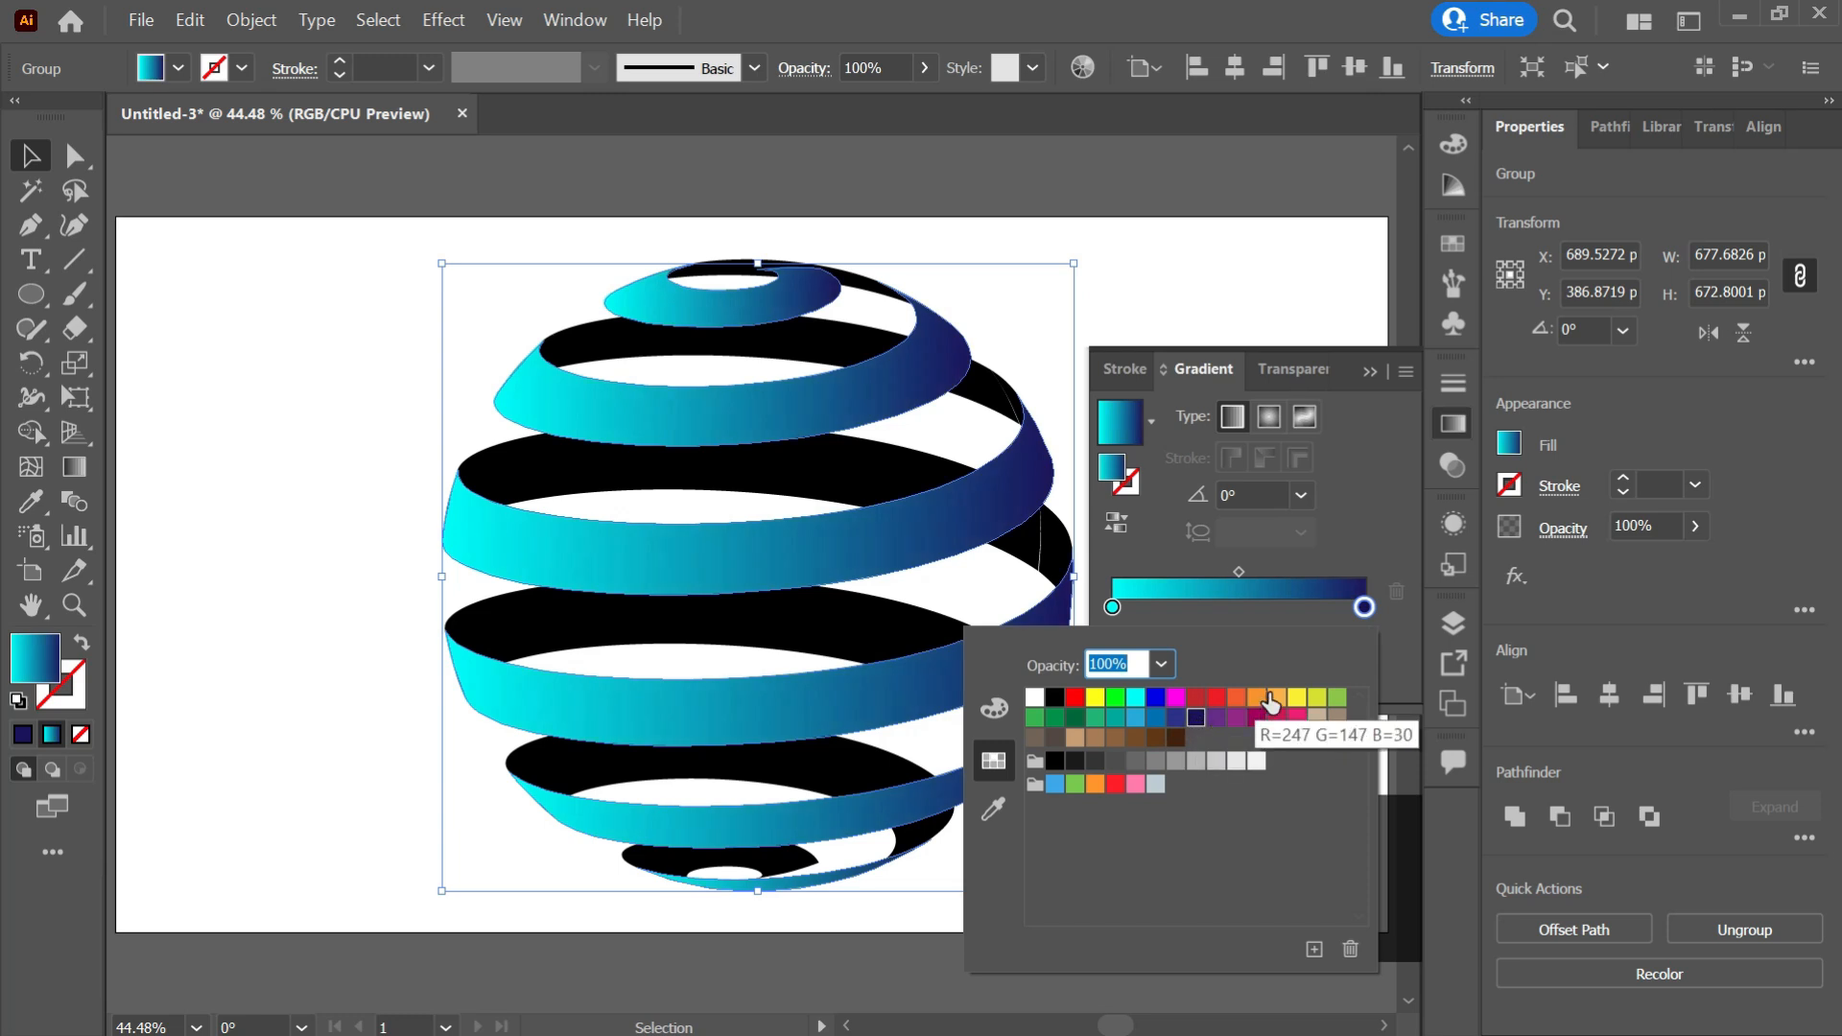
Set the gradient midpoint location to 65%.
click(1285, 577)
drag(1238, 576, 1266, 674)
click(1266, 674)
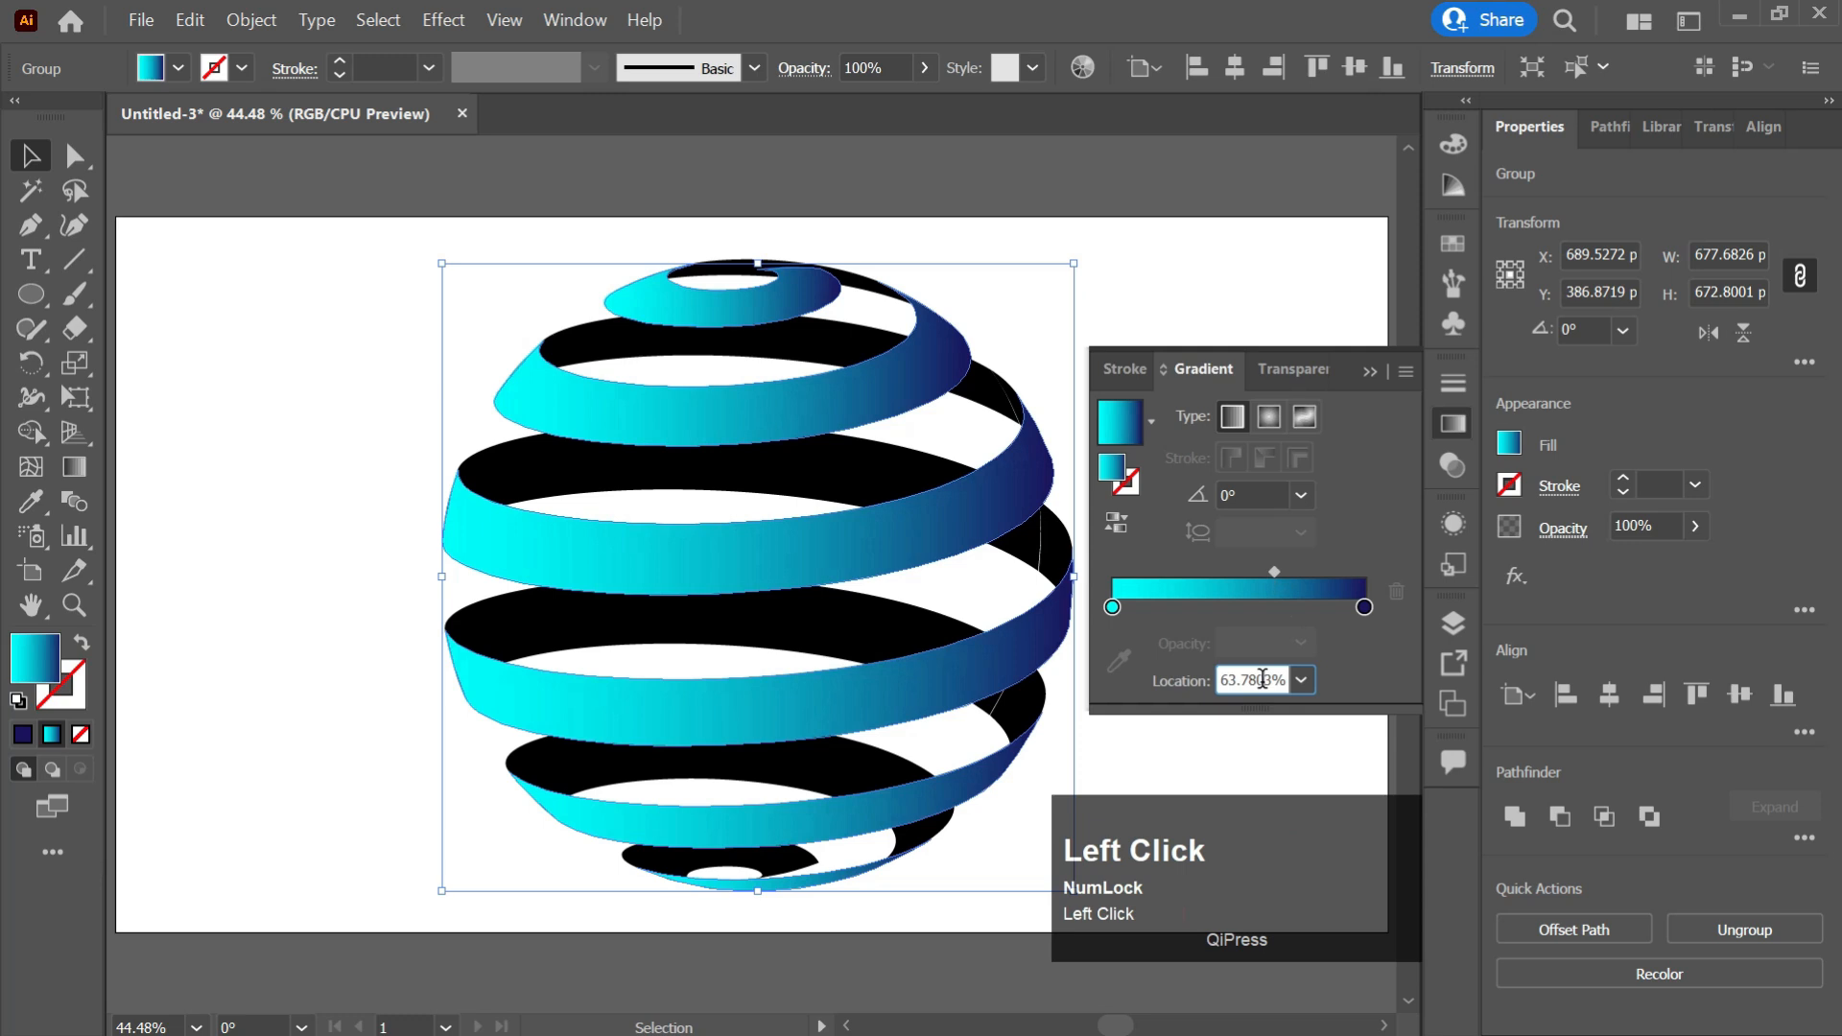
scroll(1263, 678, up, 1)
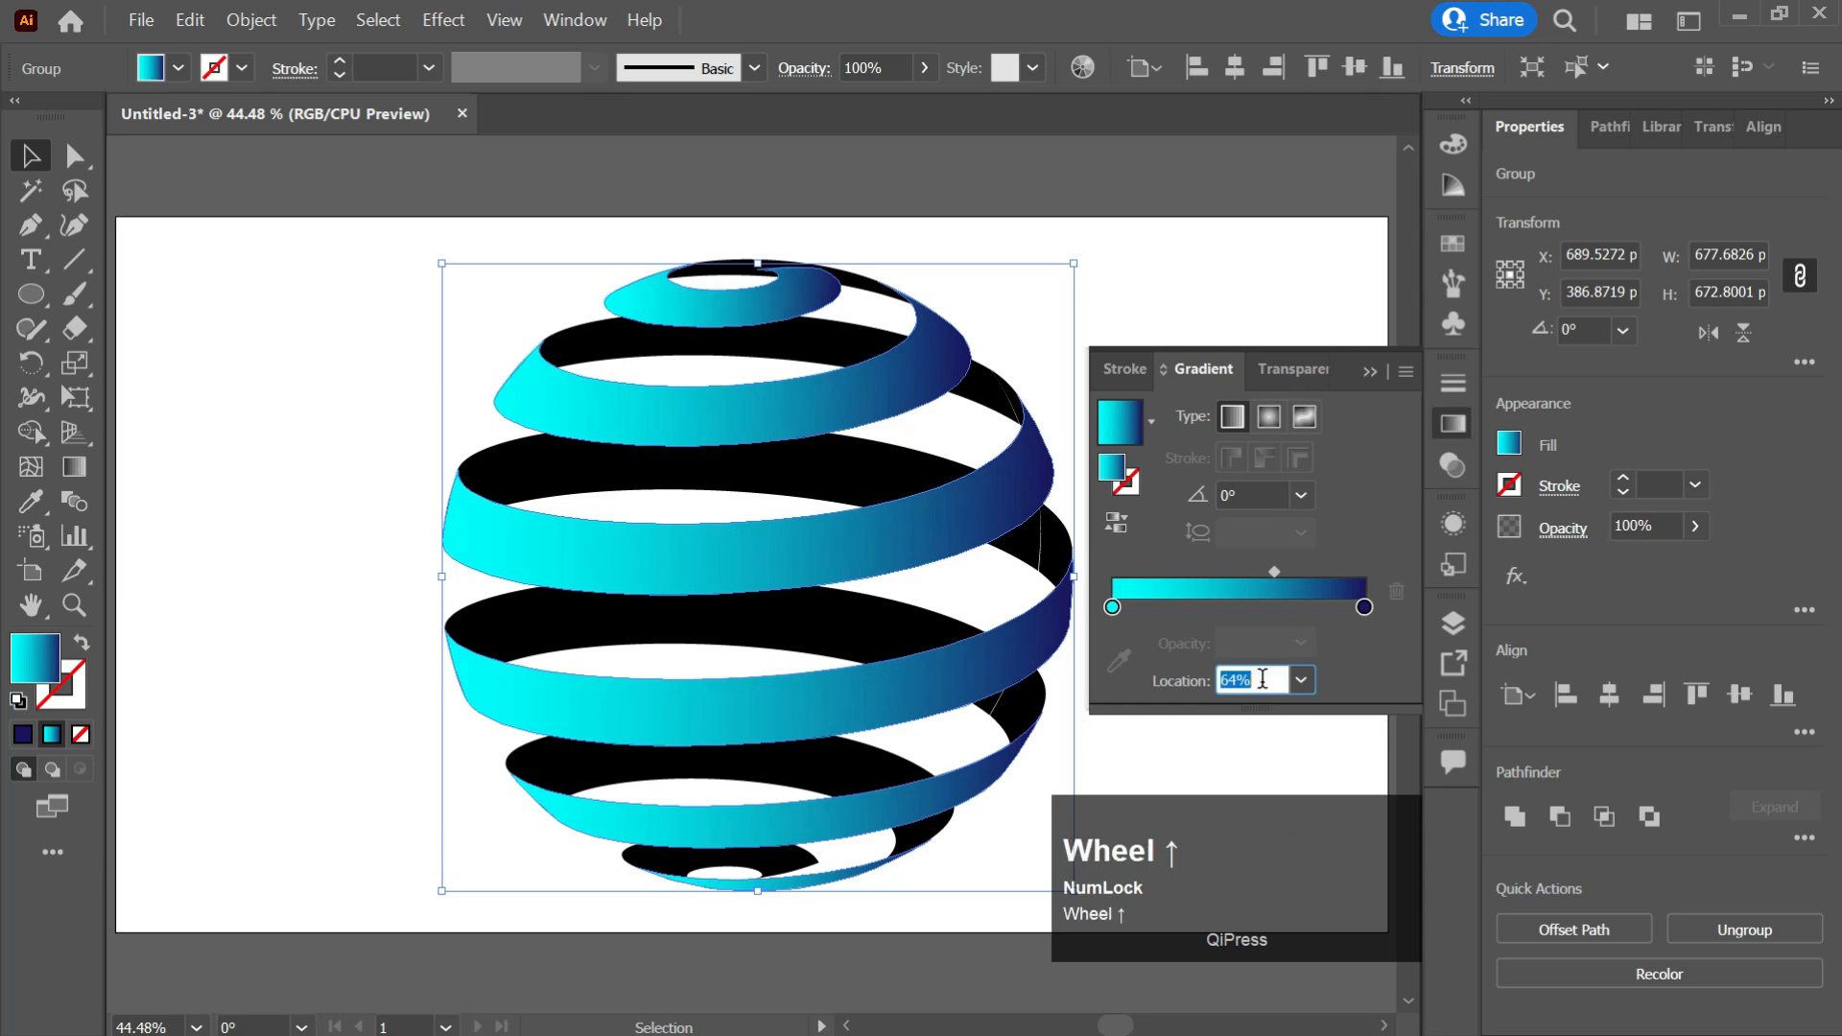
click(1384, 670)
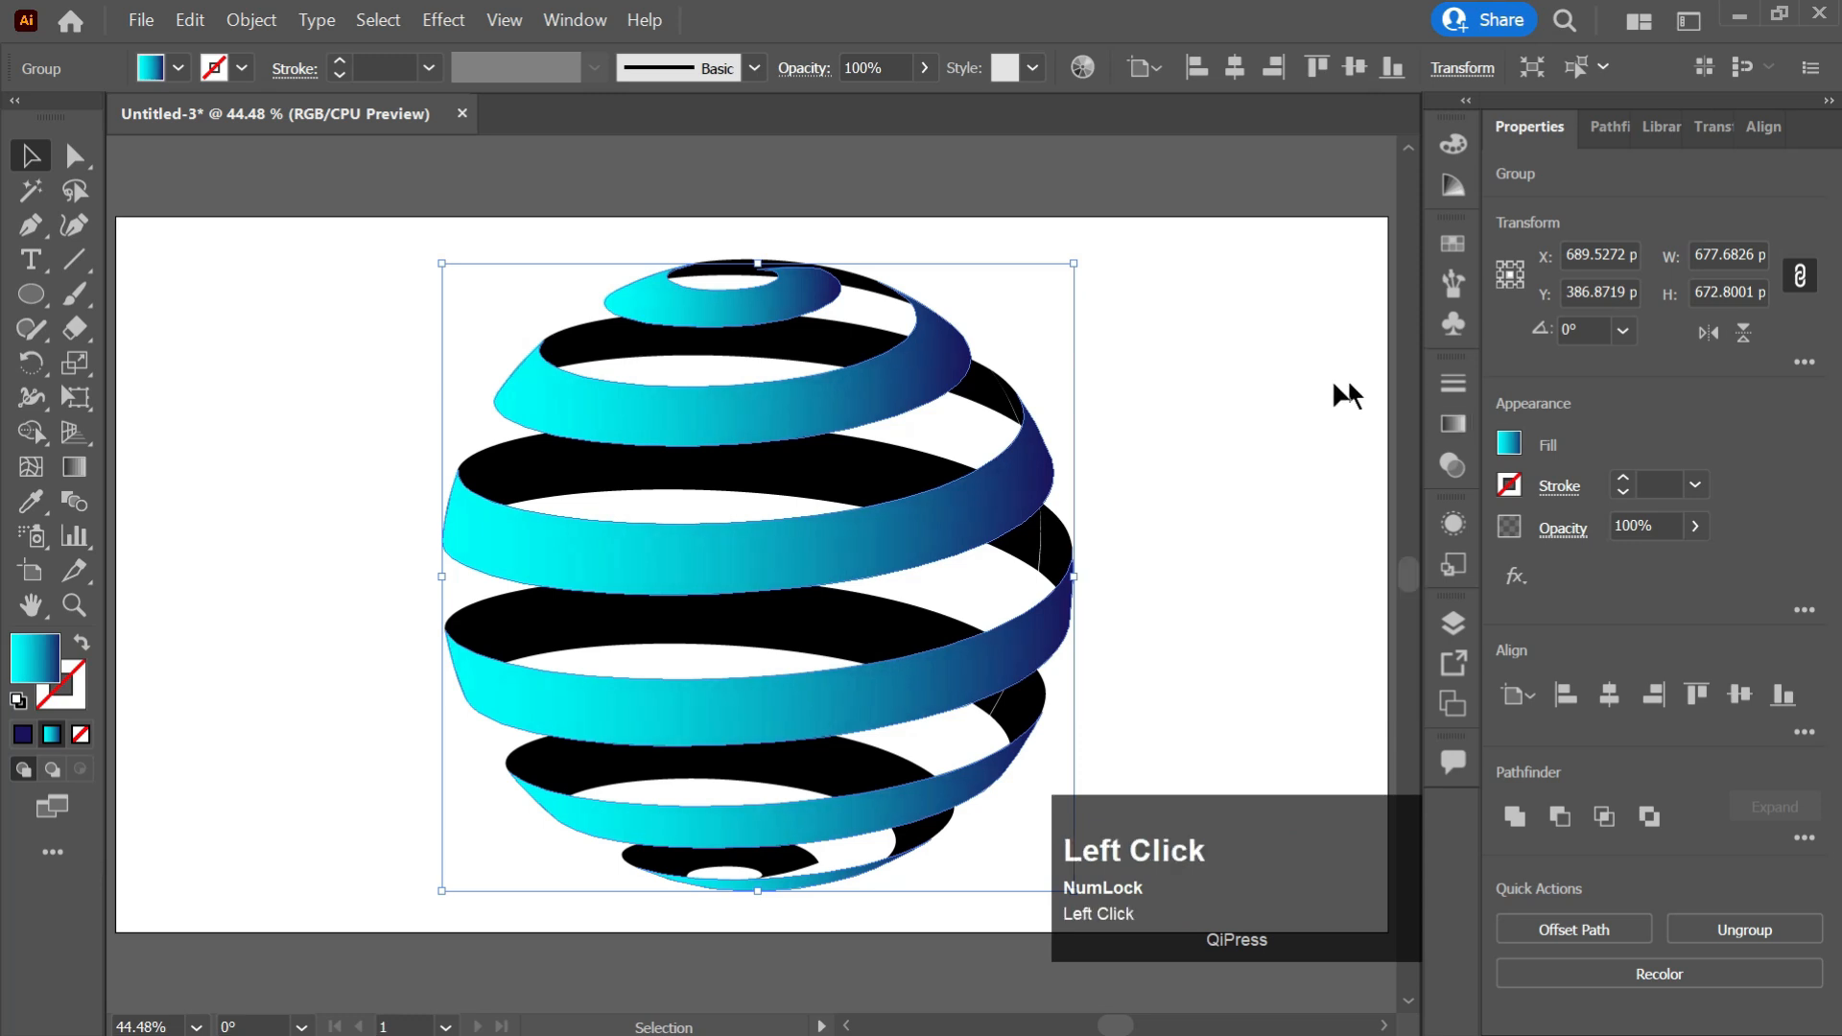
Select the inner stripes and apply the same cyan-to-navy gradient.
click(1090, 410)
click(974, 396)
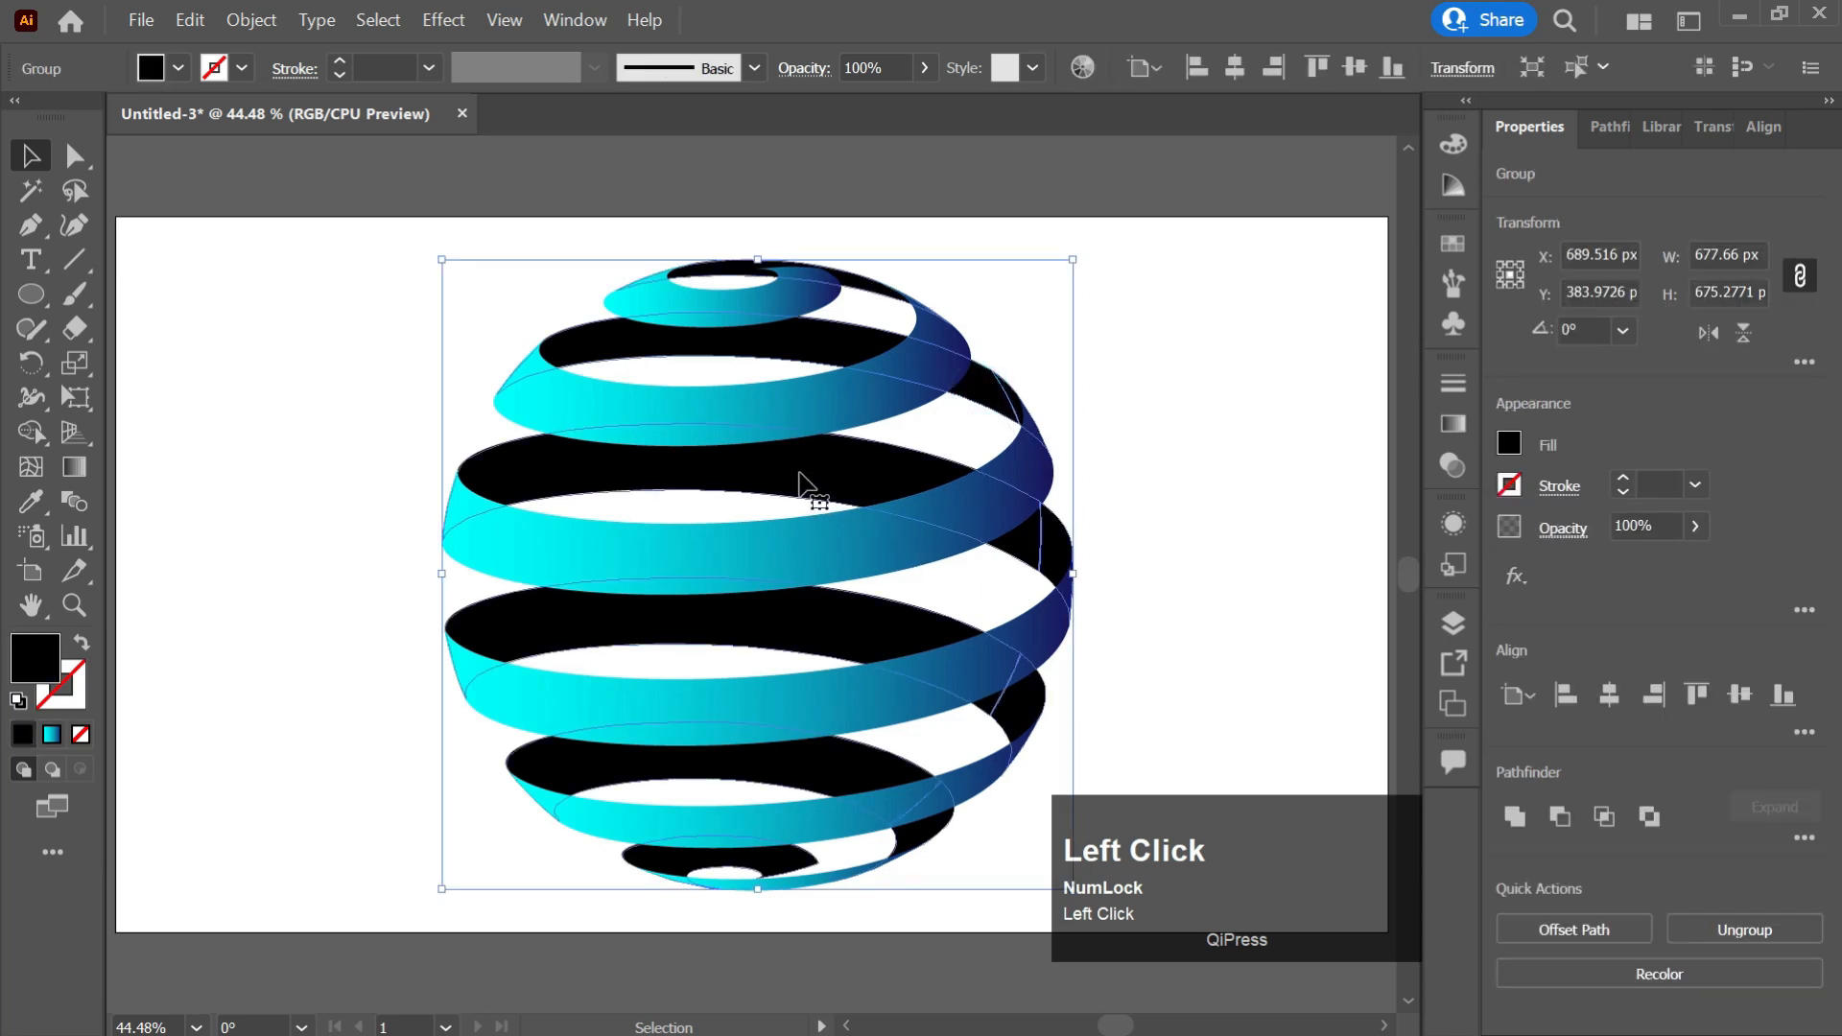
click(1454, 424)
click(1281, 589)
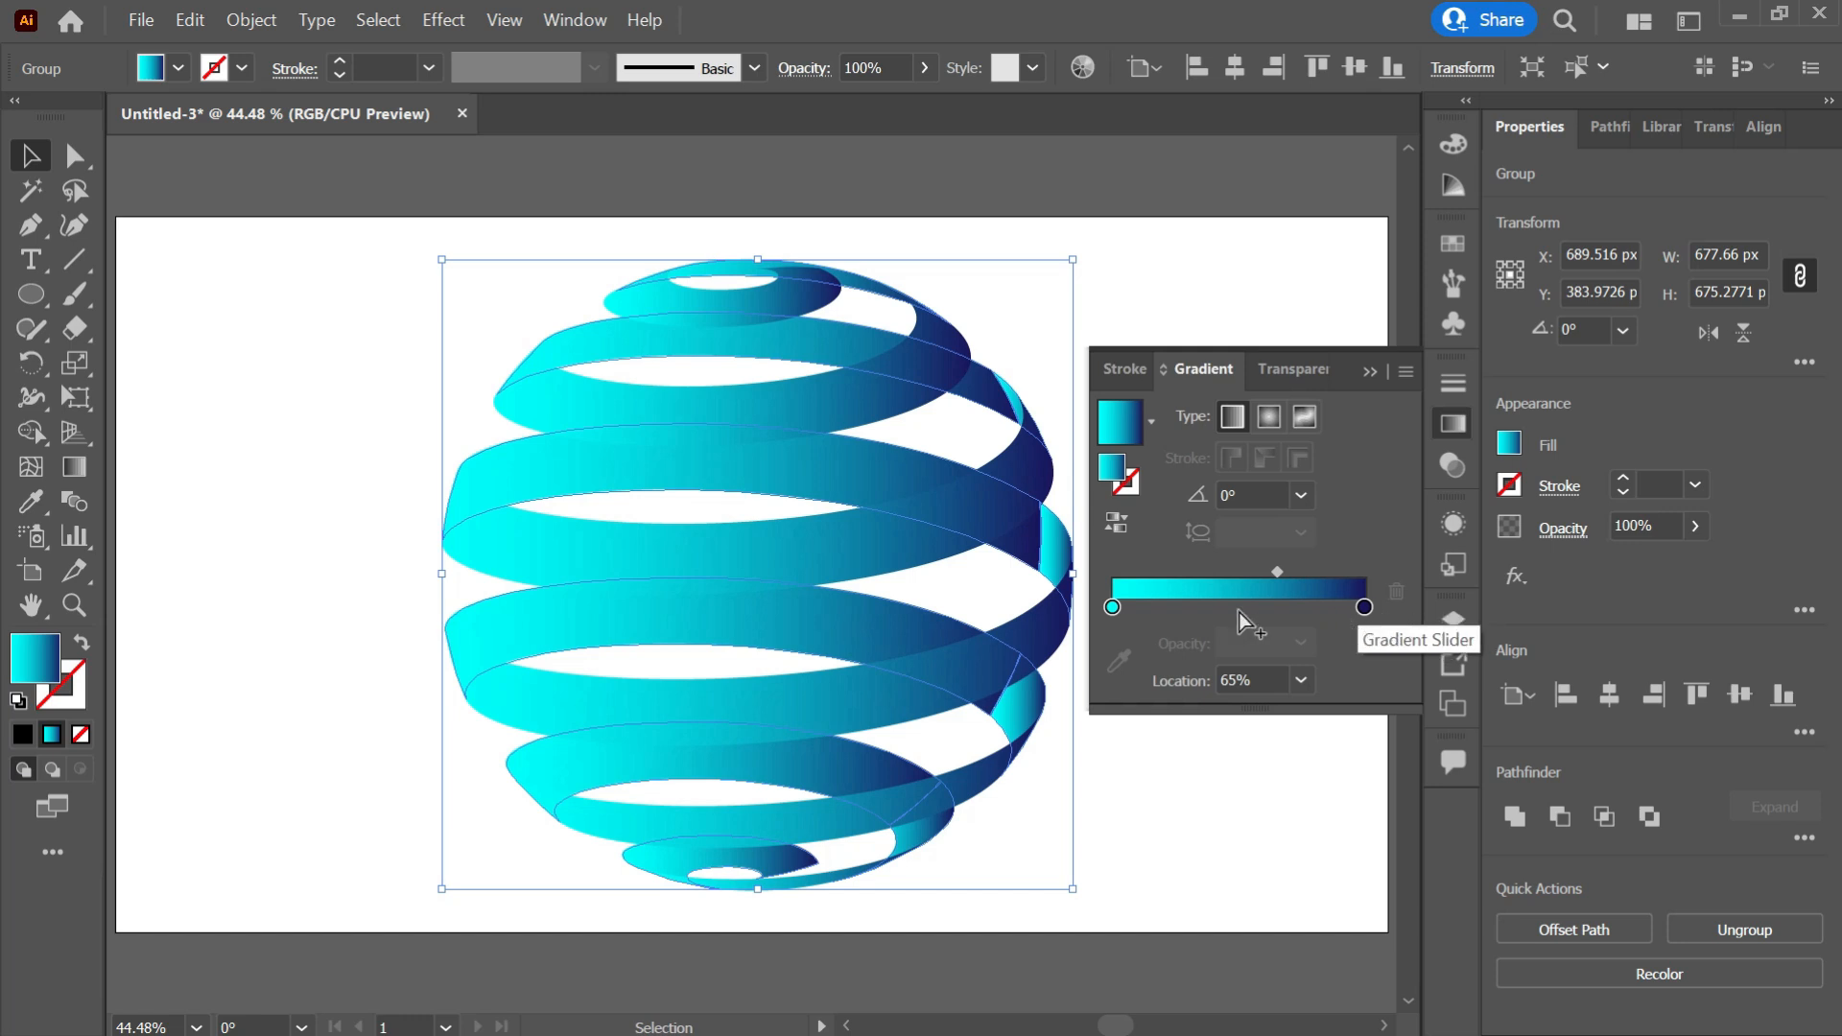
Reverse the inner stripes' gradient by setting the right stop to cyan and the left stop to navy.
click(1364, 608)
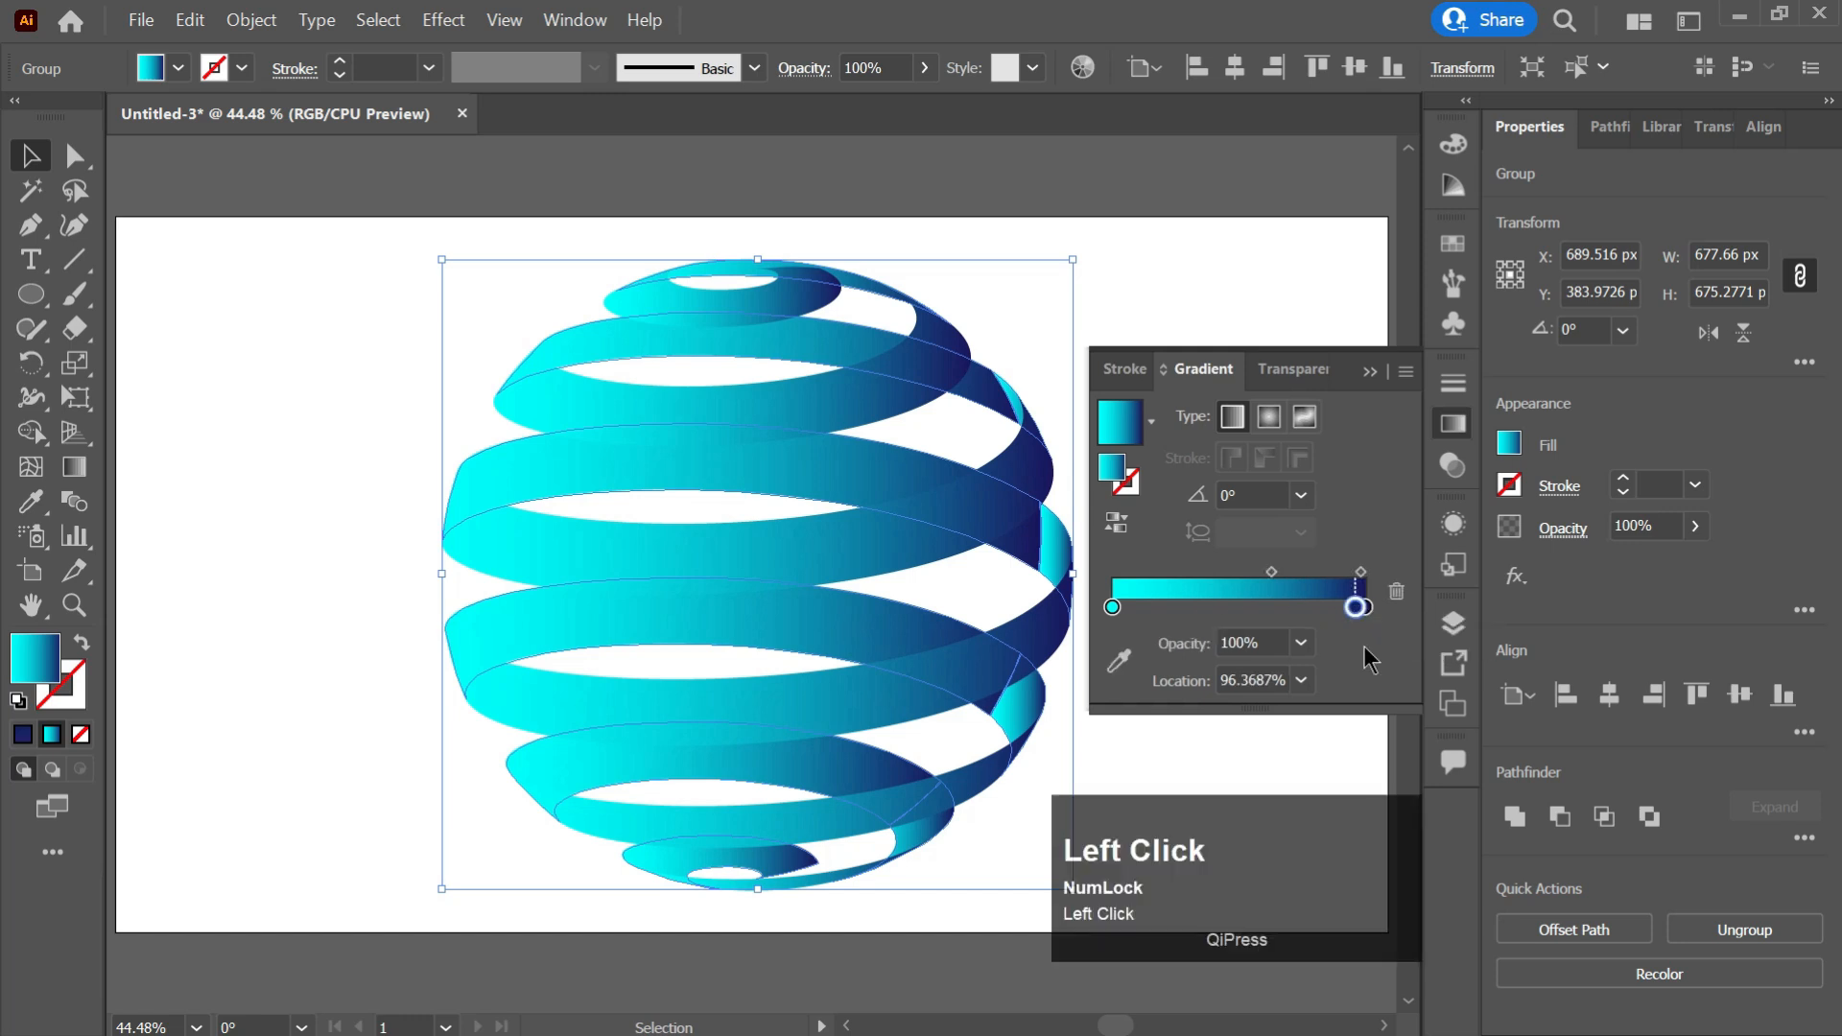
double_click(1365, 607)
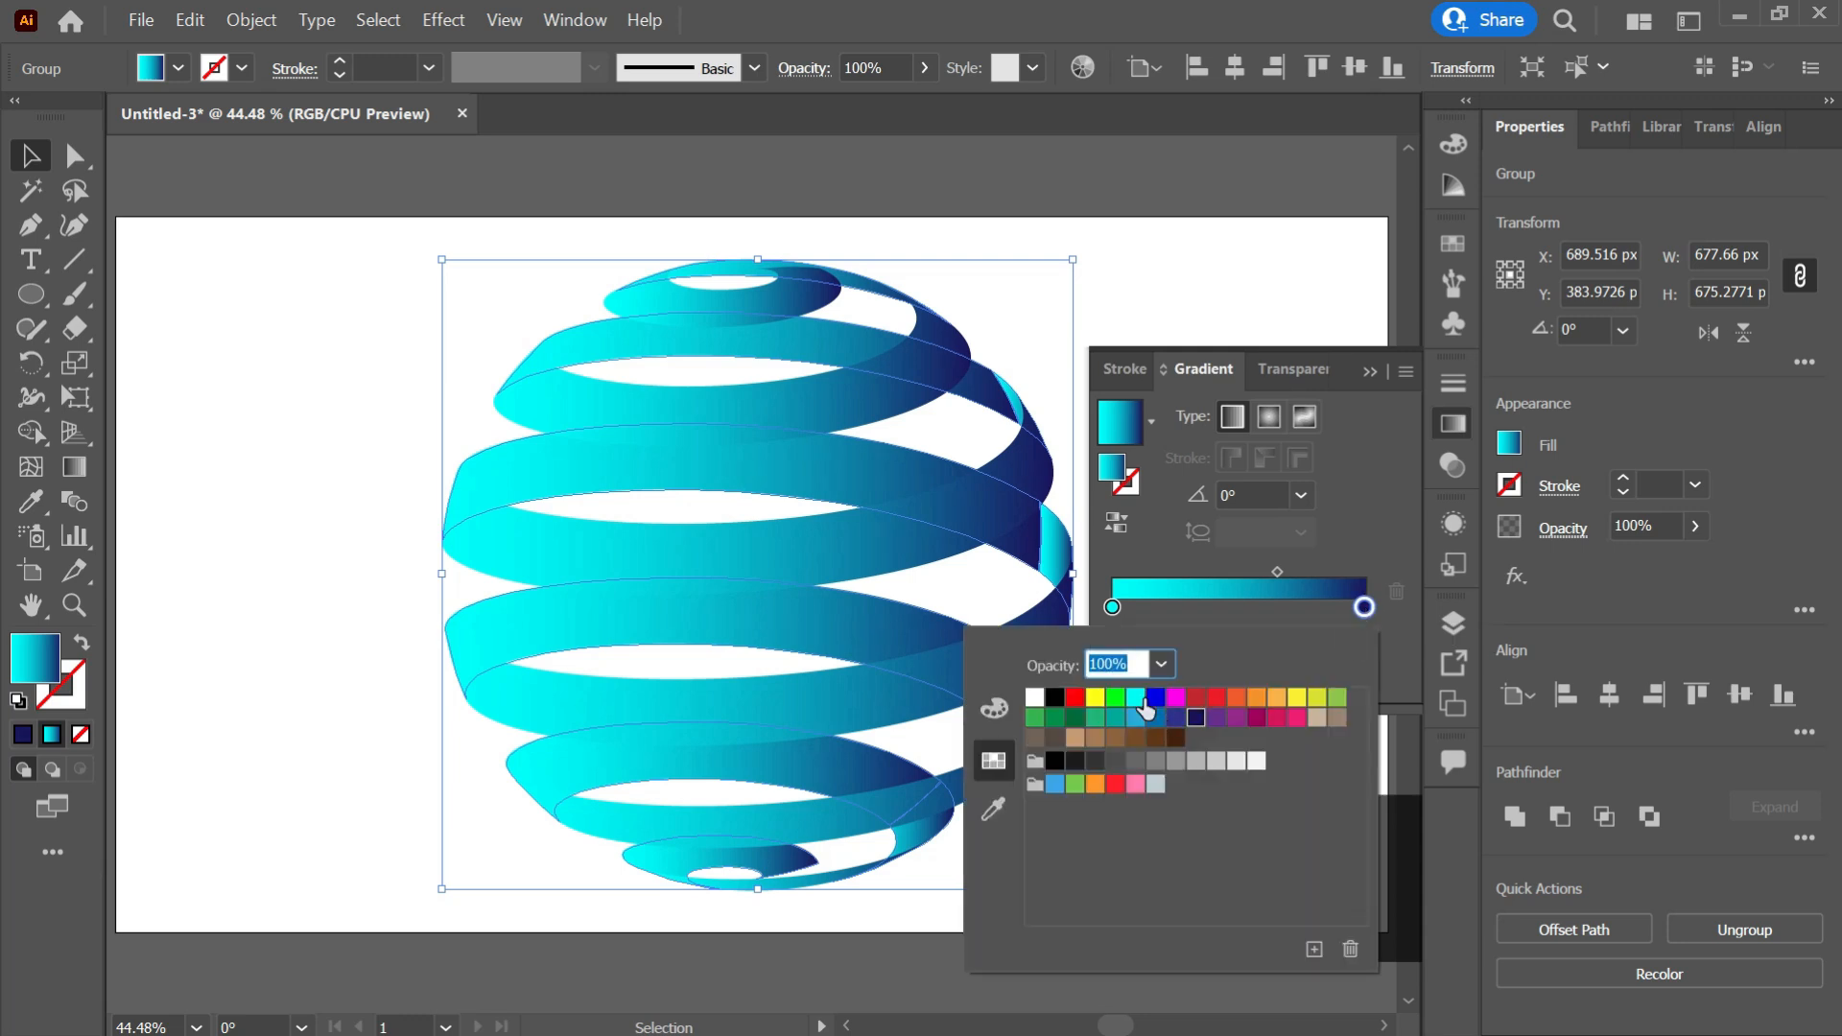
click(1135, 697)
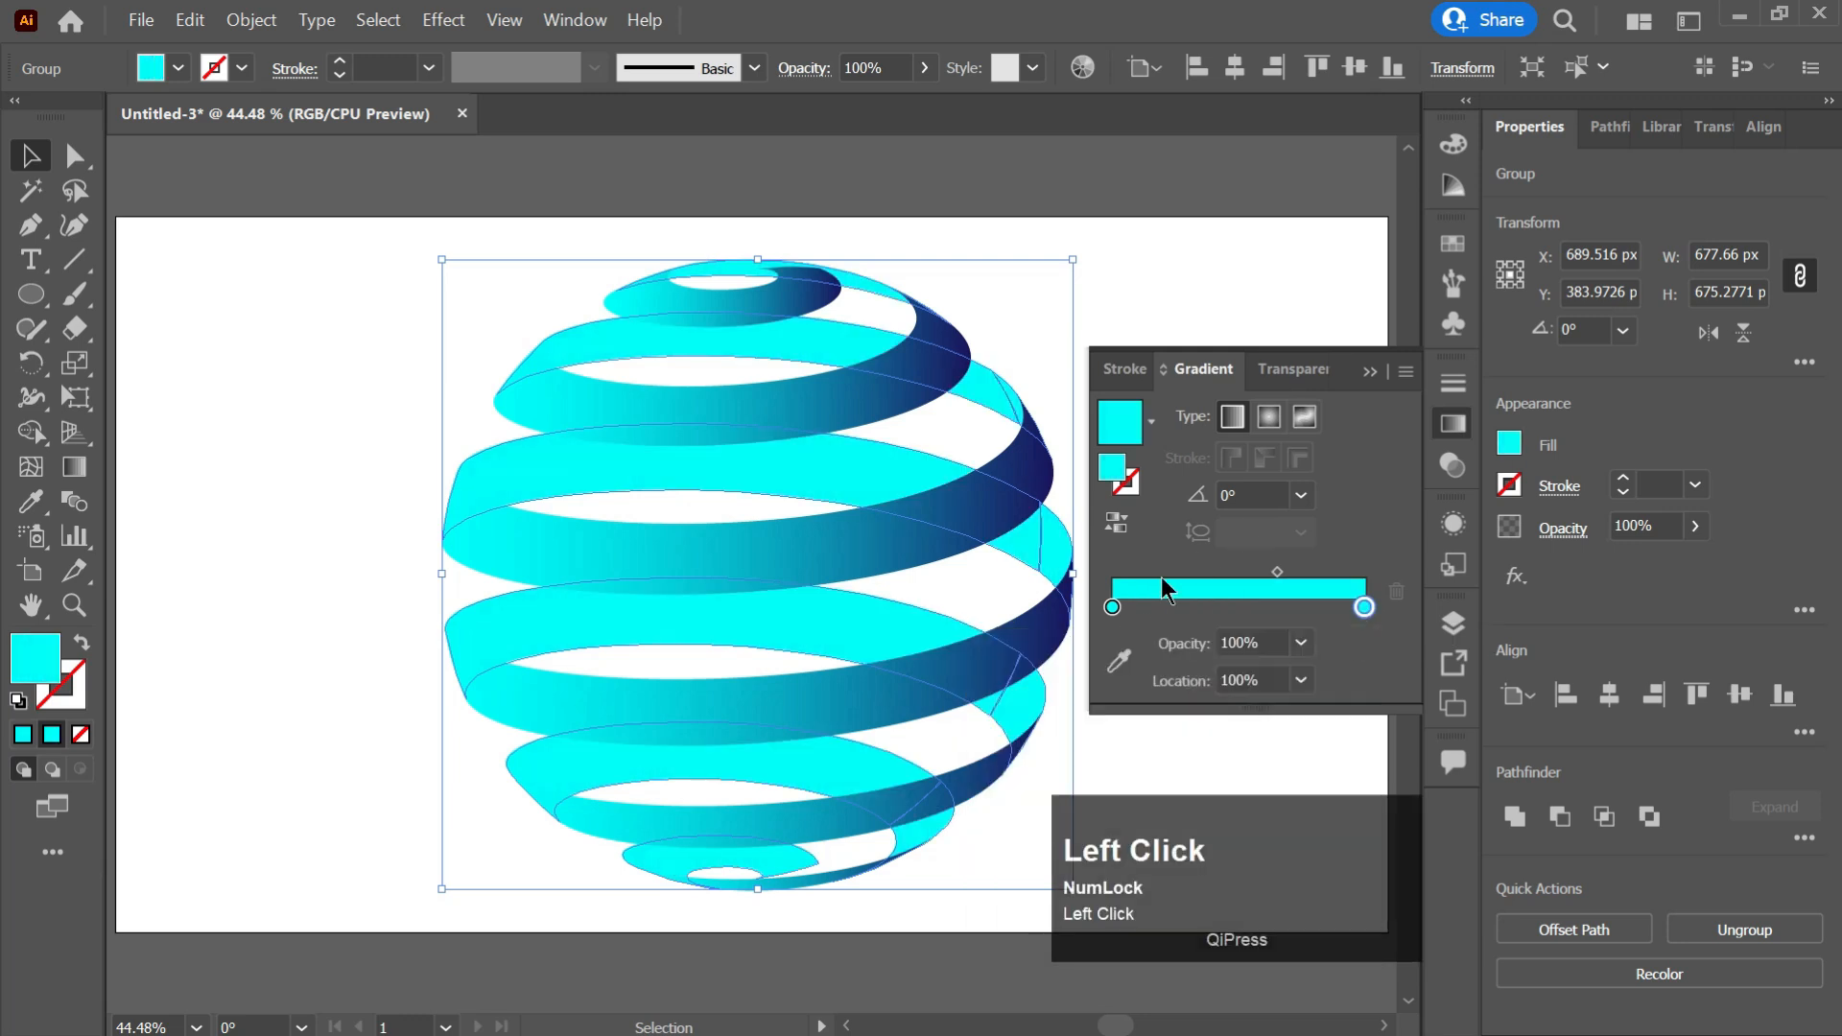
double_click(1112, 607)
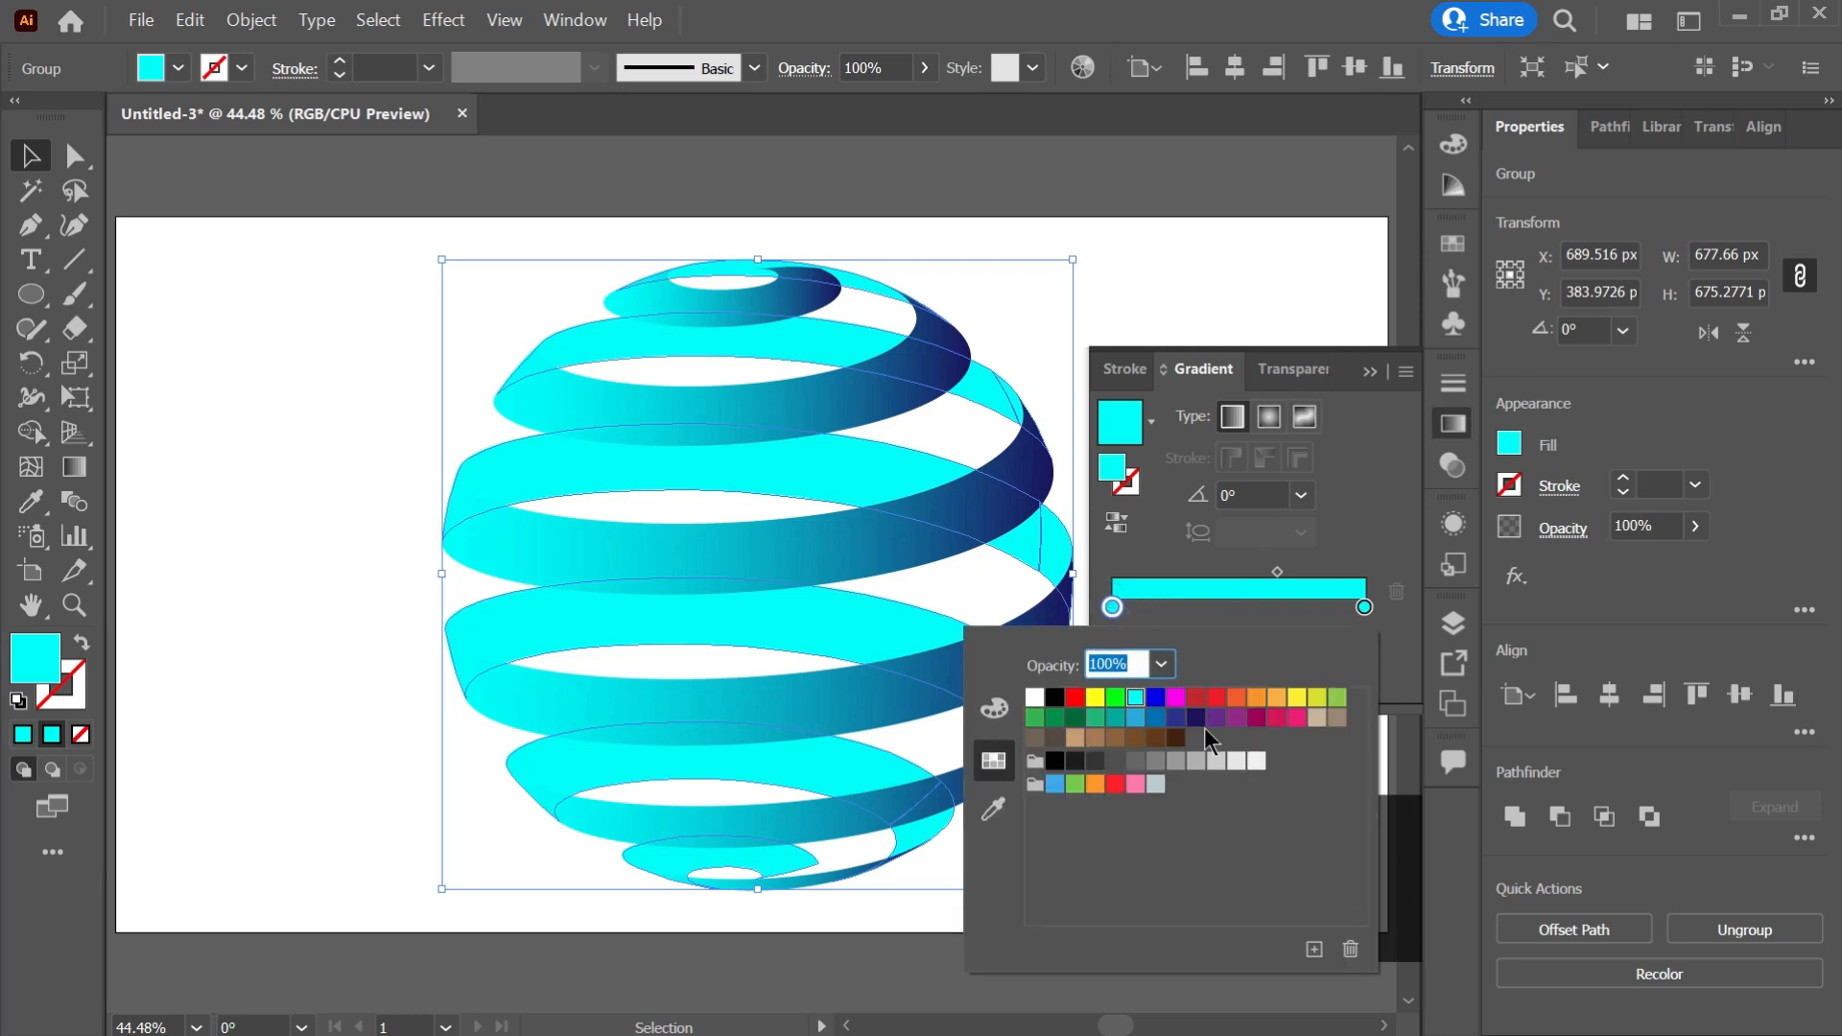
click(1195, 717)
click(1406, 619)
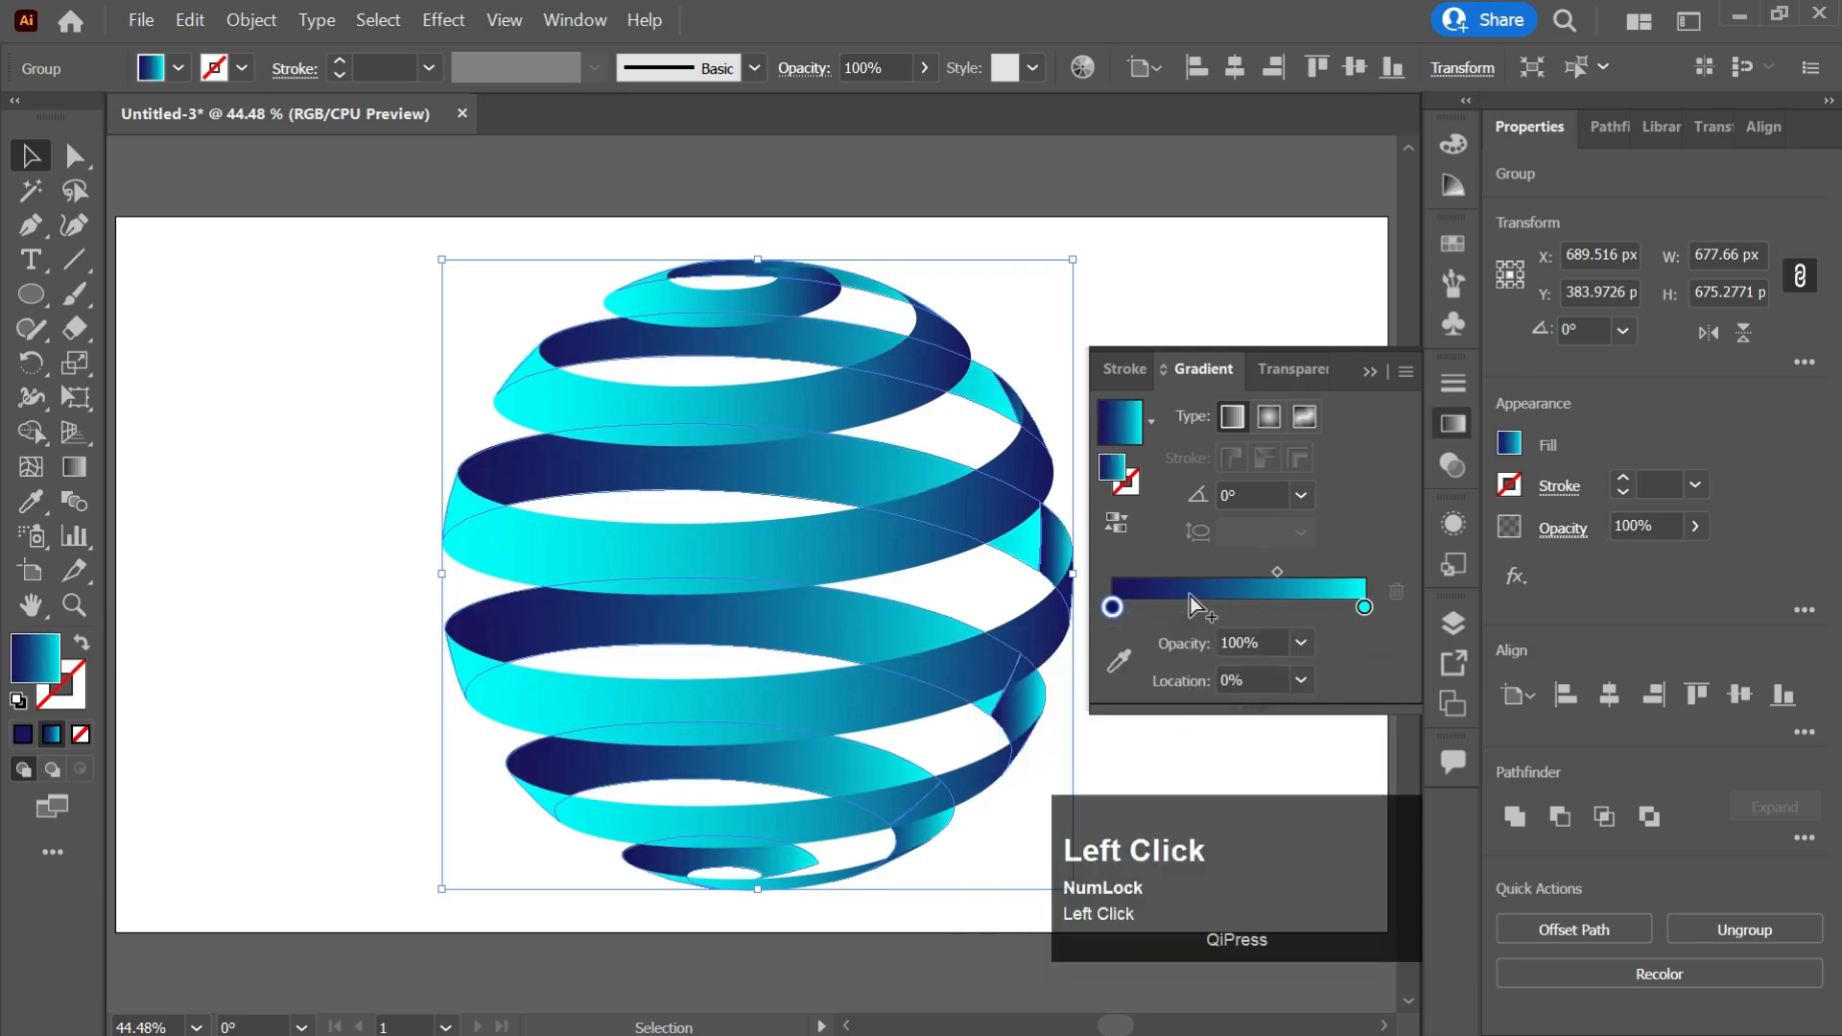
Redirect the selected stripes' gradient diagonally, from upper right to lower left across the sphere, with the Gradient tool.
click(1370, 371)
click(1129, 555)
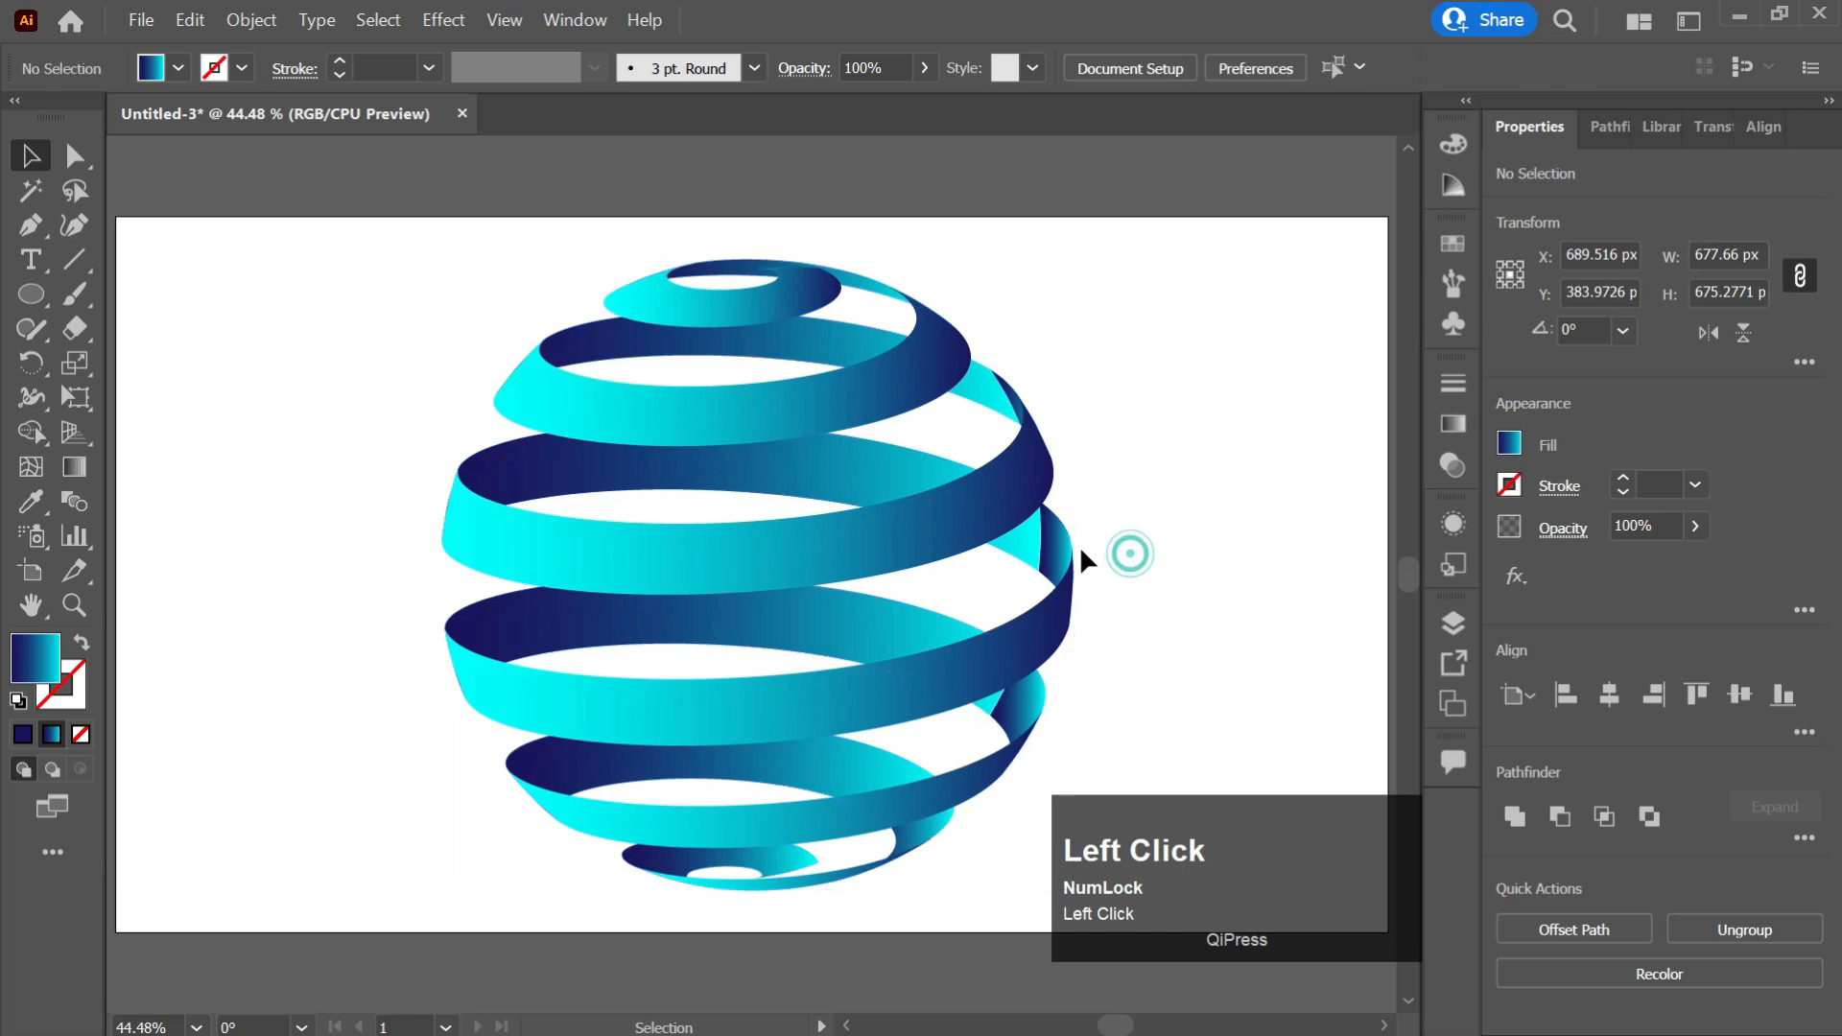
click(1014, 542)
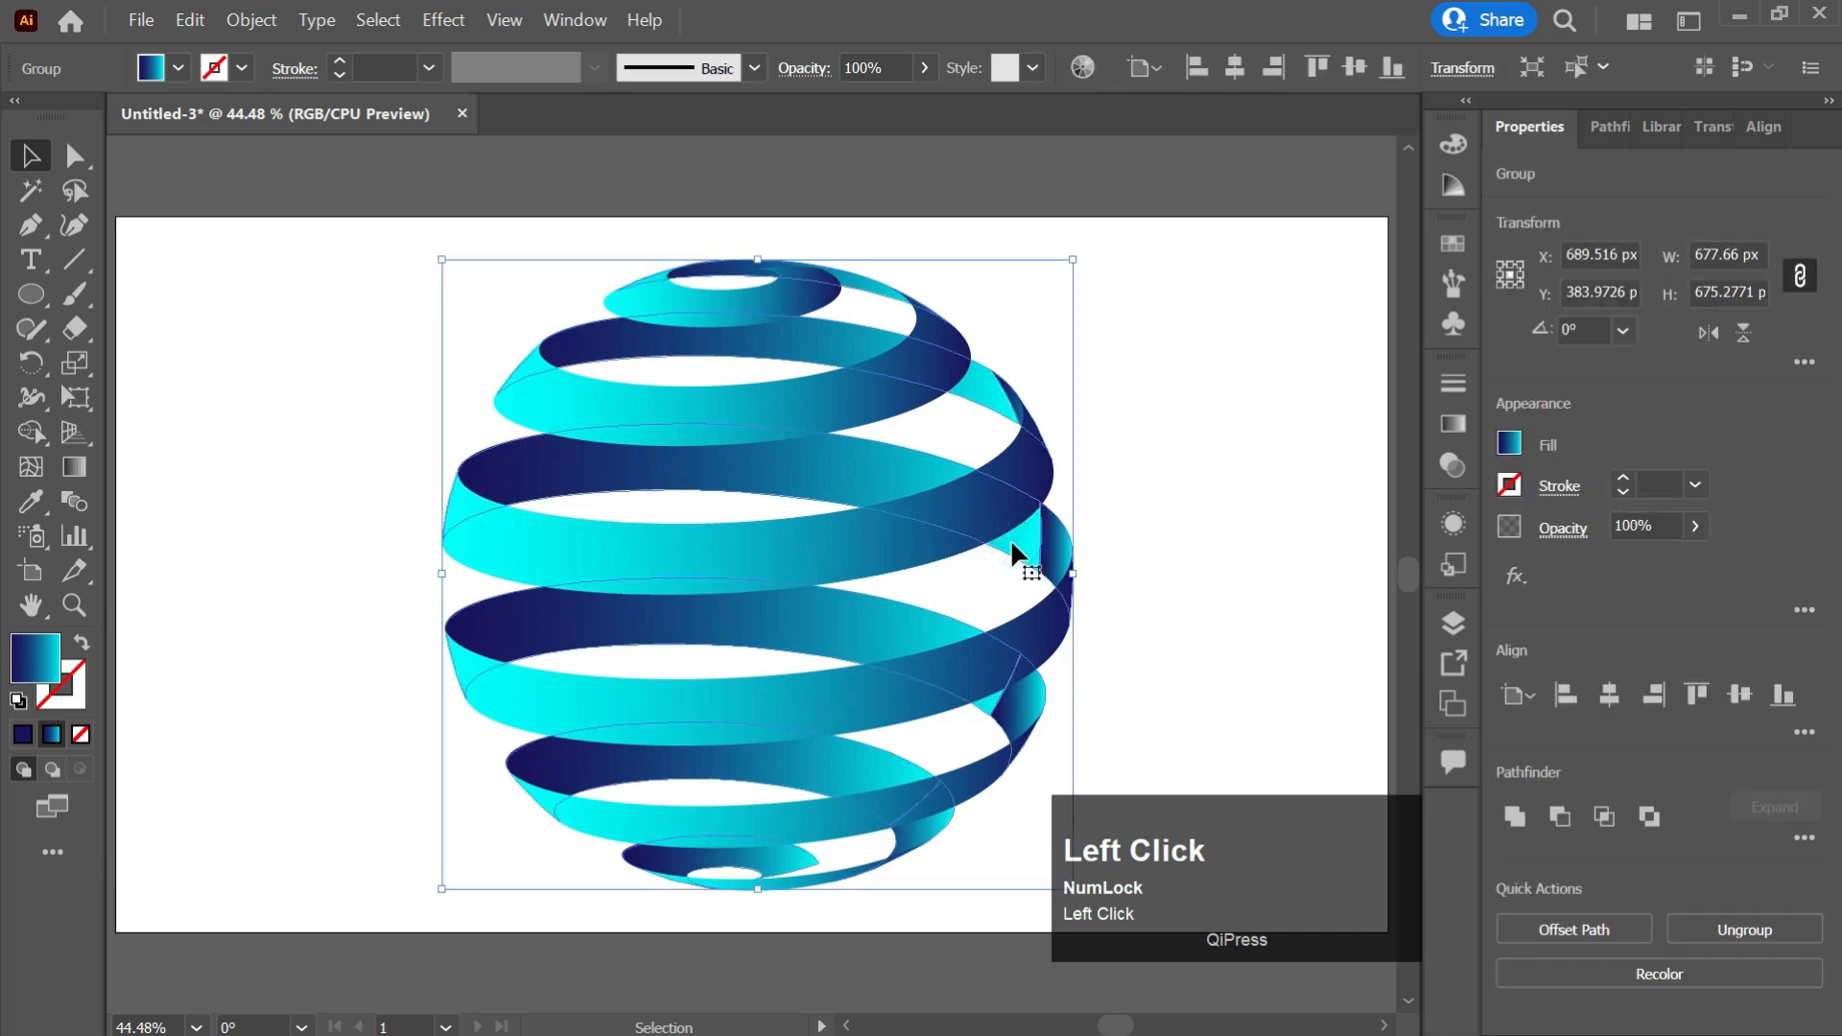
key(g)
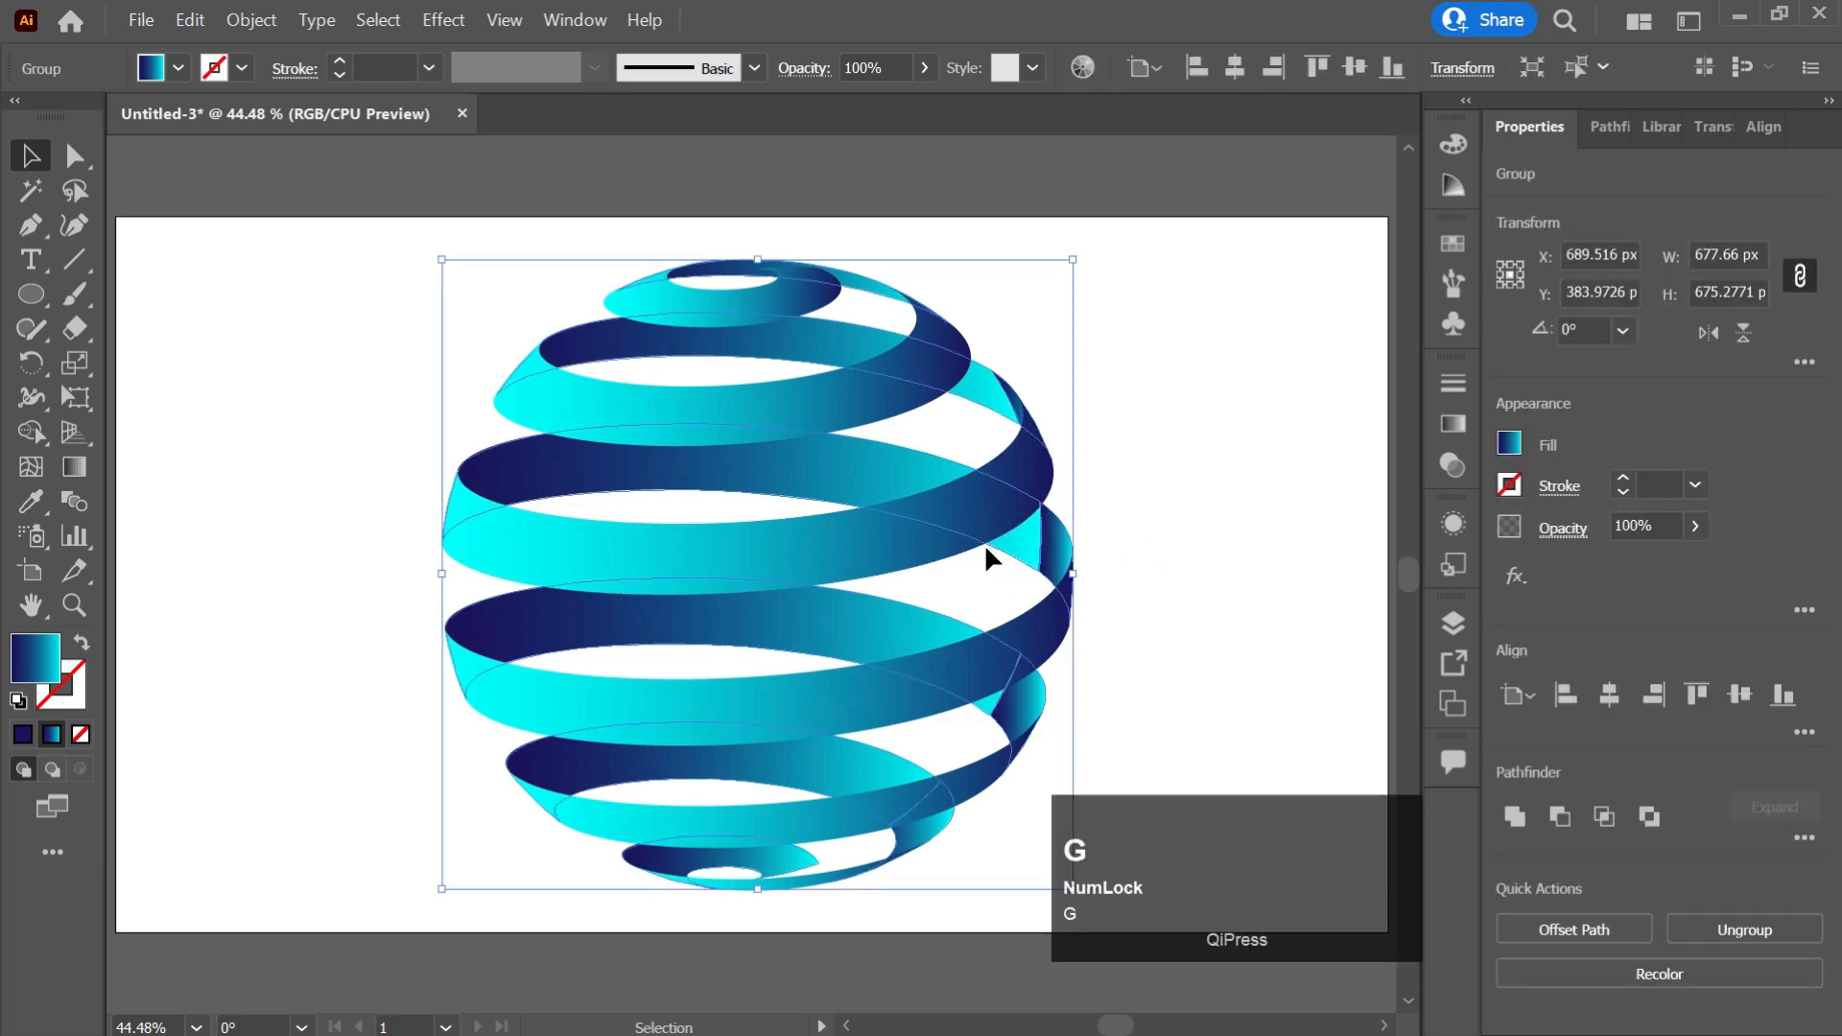
mouse_move(1012, 387)
mouse_down()
mouse_move(574, 518)
mouse_move(455, 579)
mouse_move(473, 576)
mouse_up()
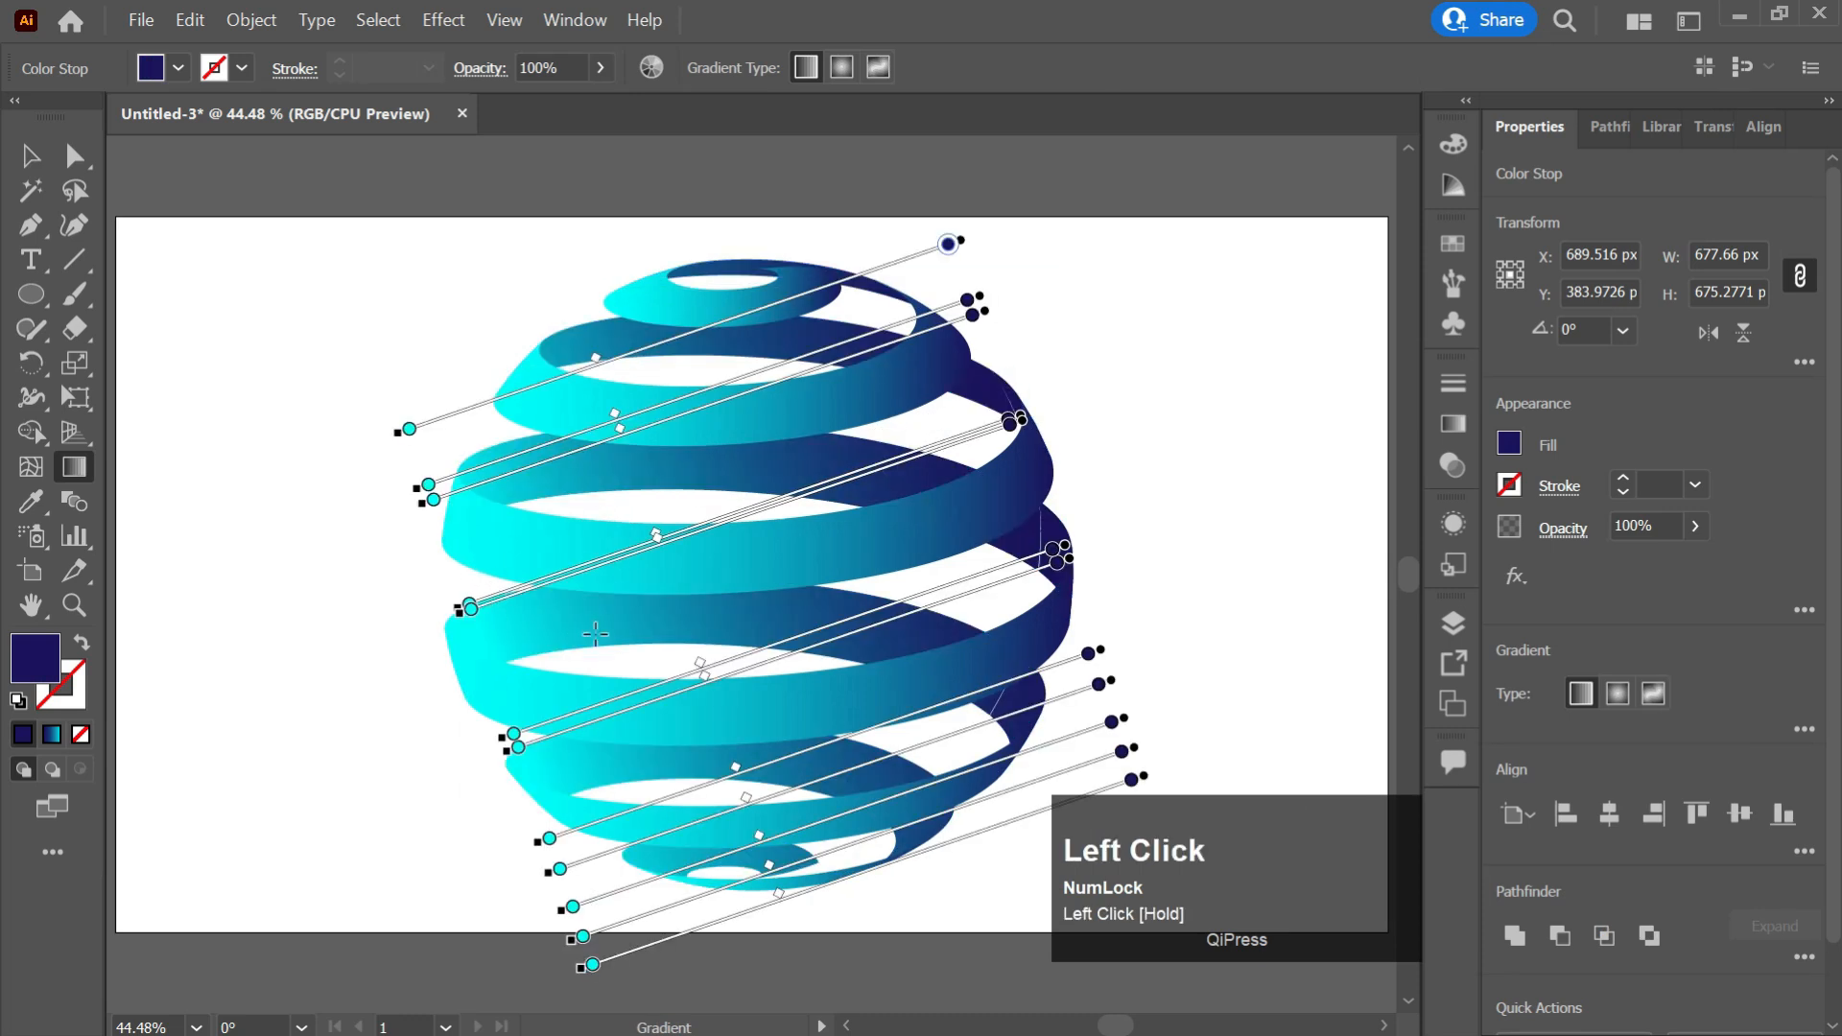
key(v)
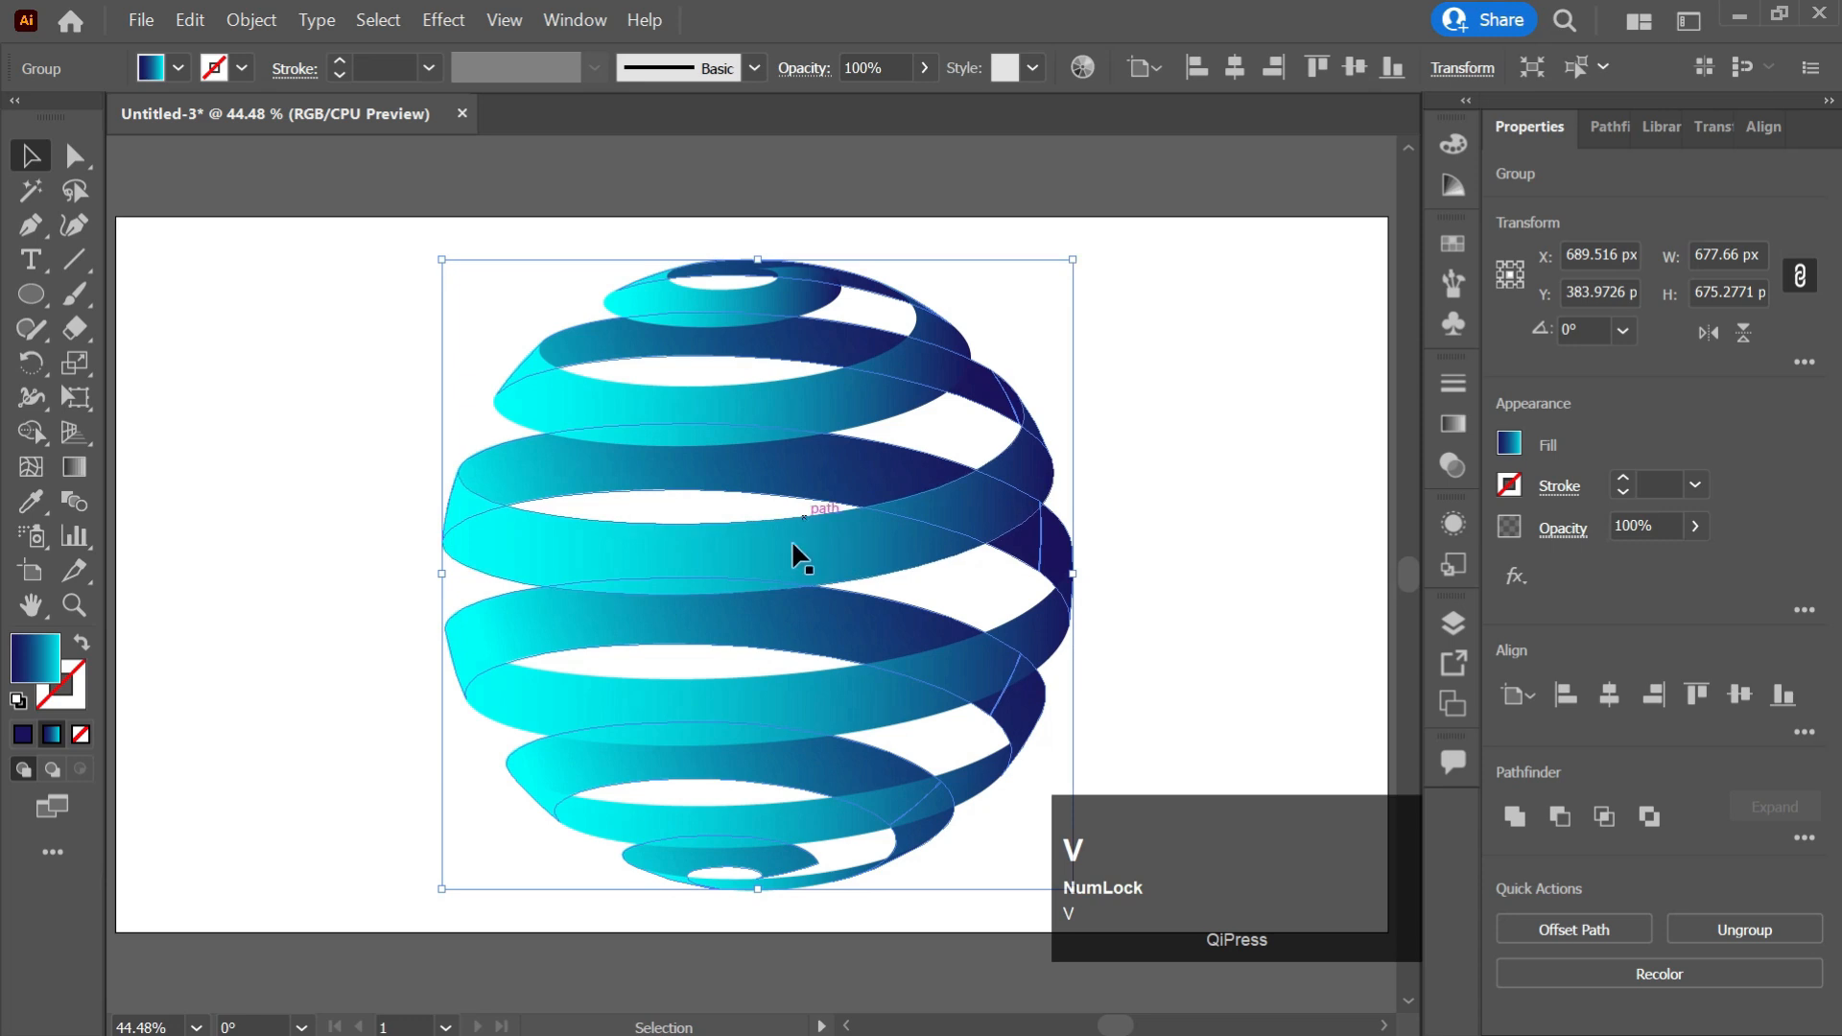
Select all the stripes of the sphere and group them together.
click(781, 555)
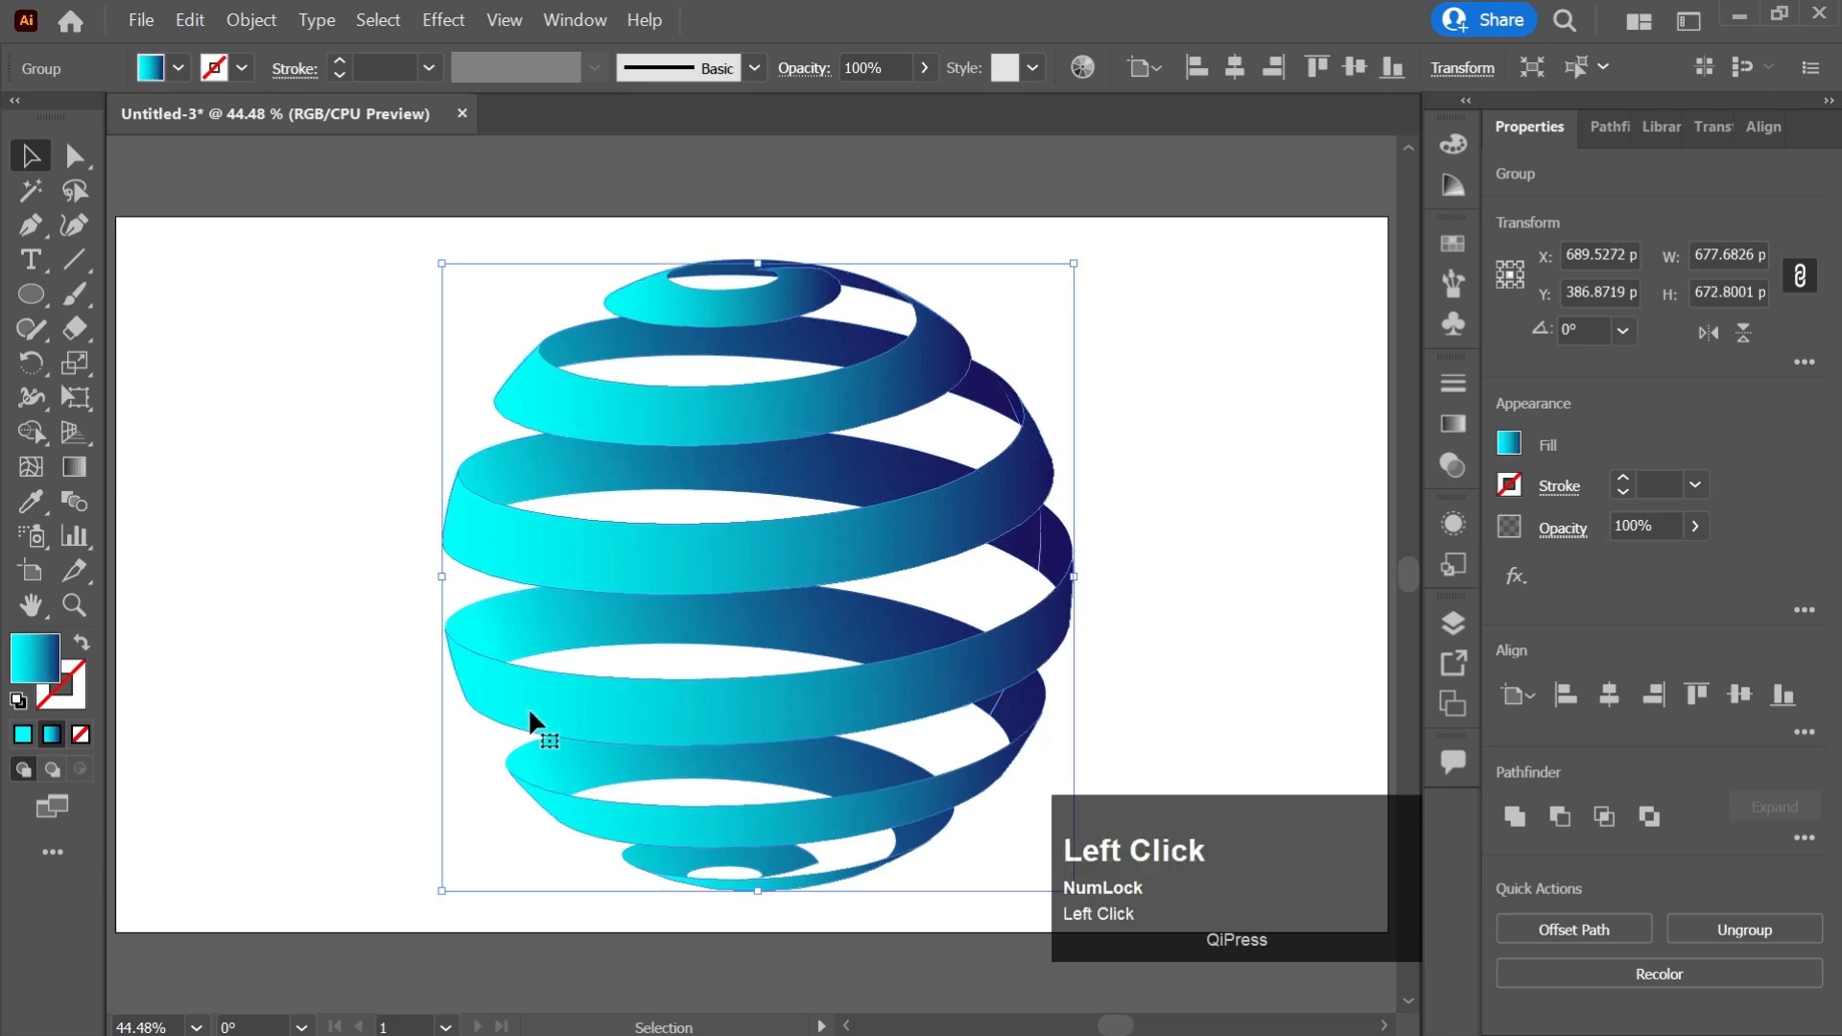
click(1165, 507)
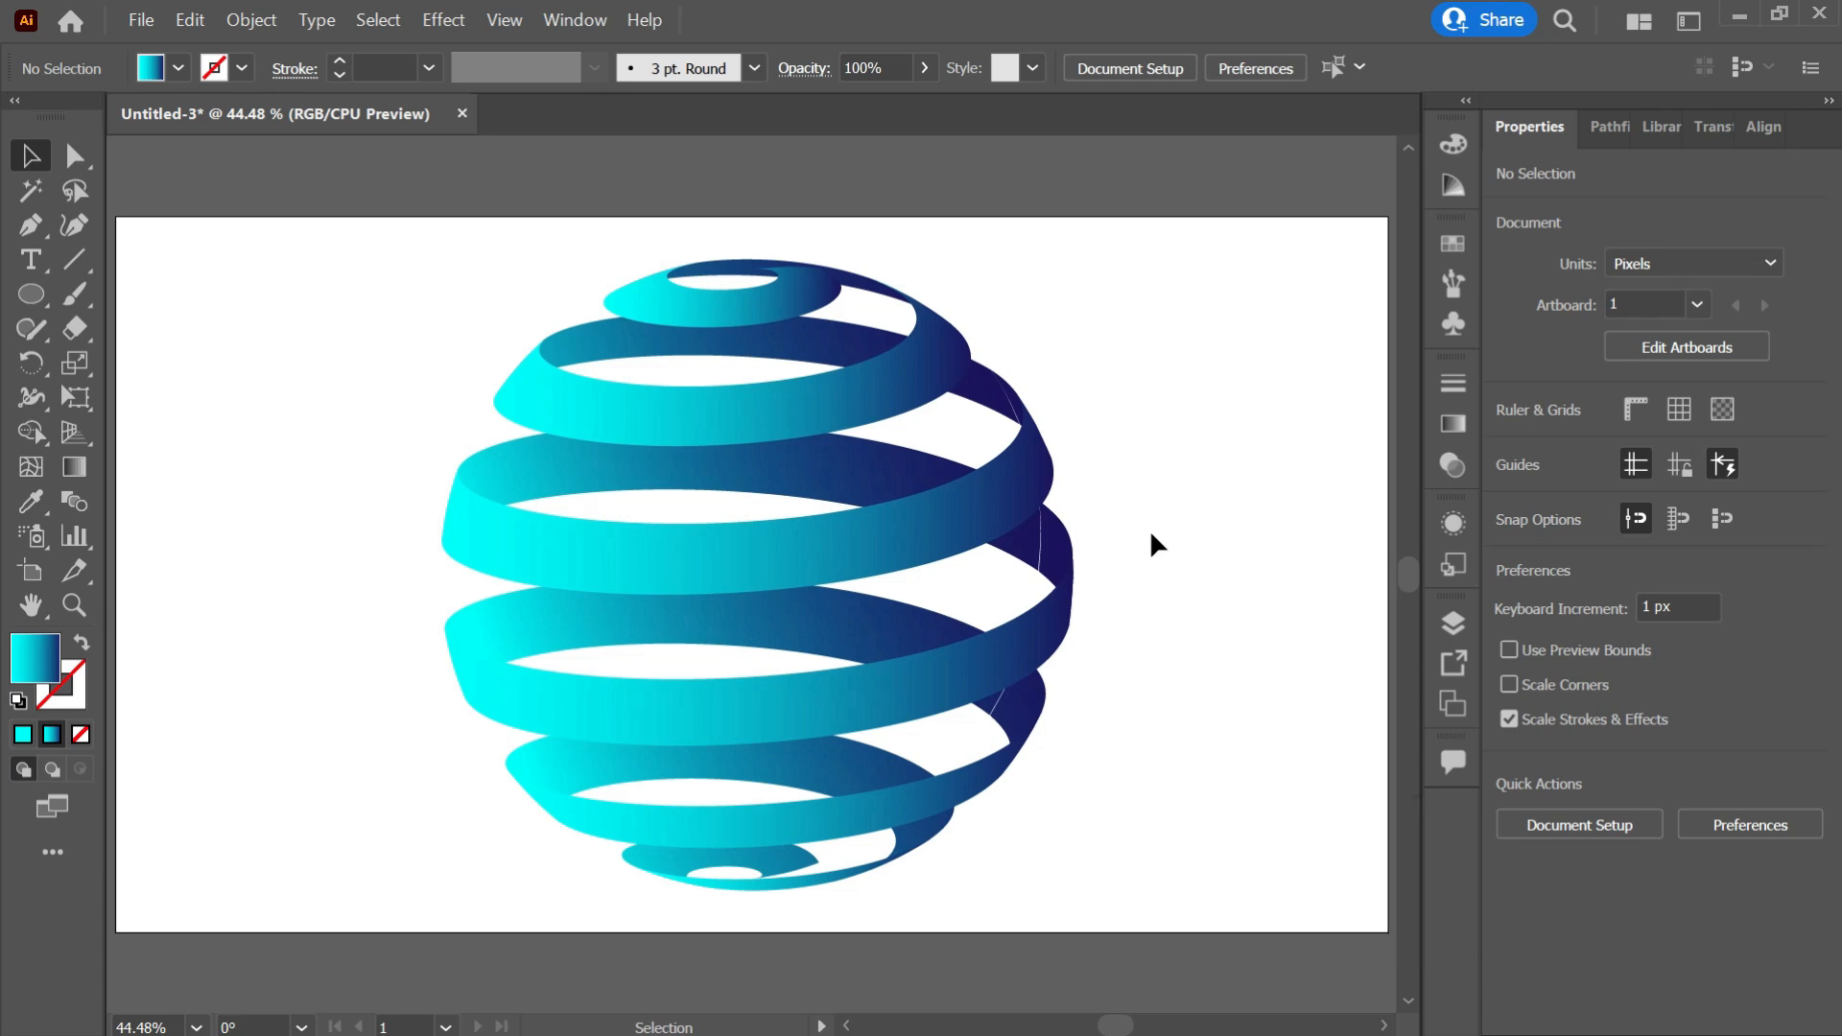
key(v)
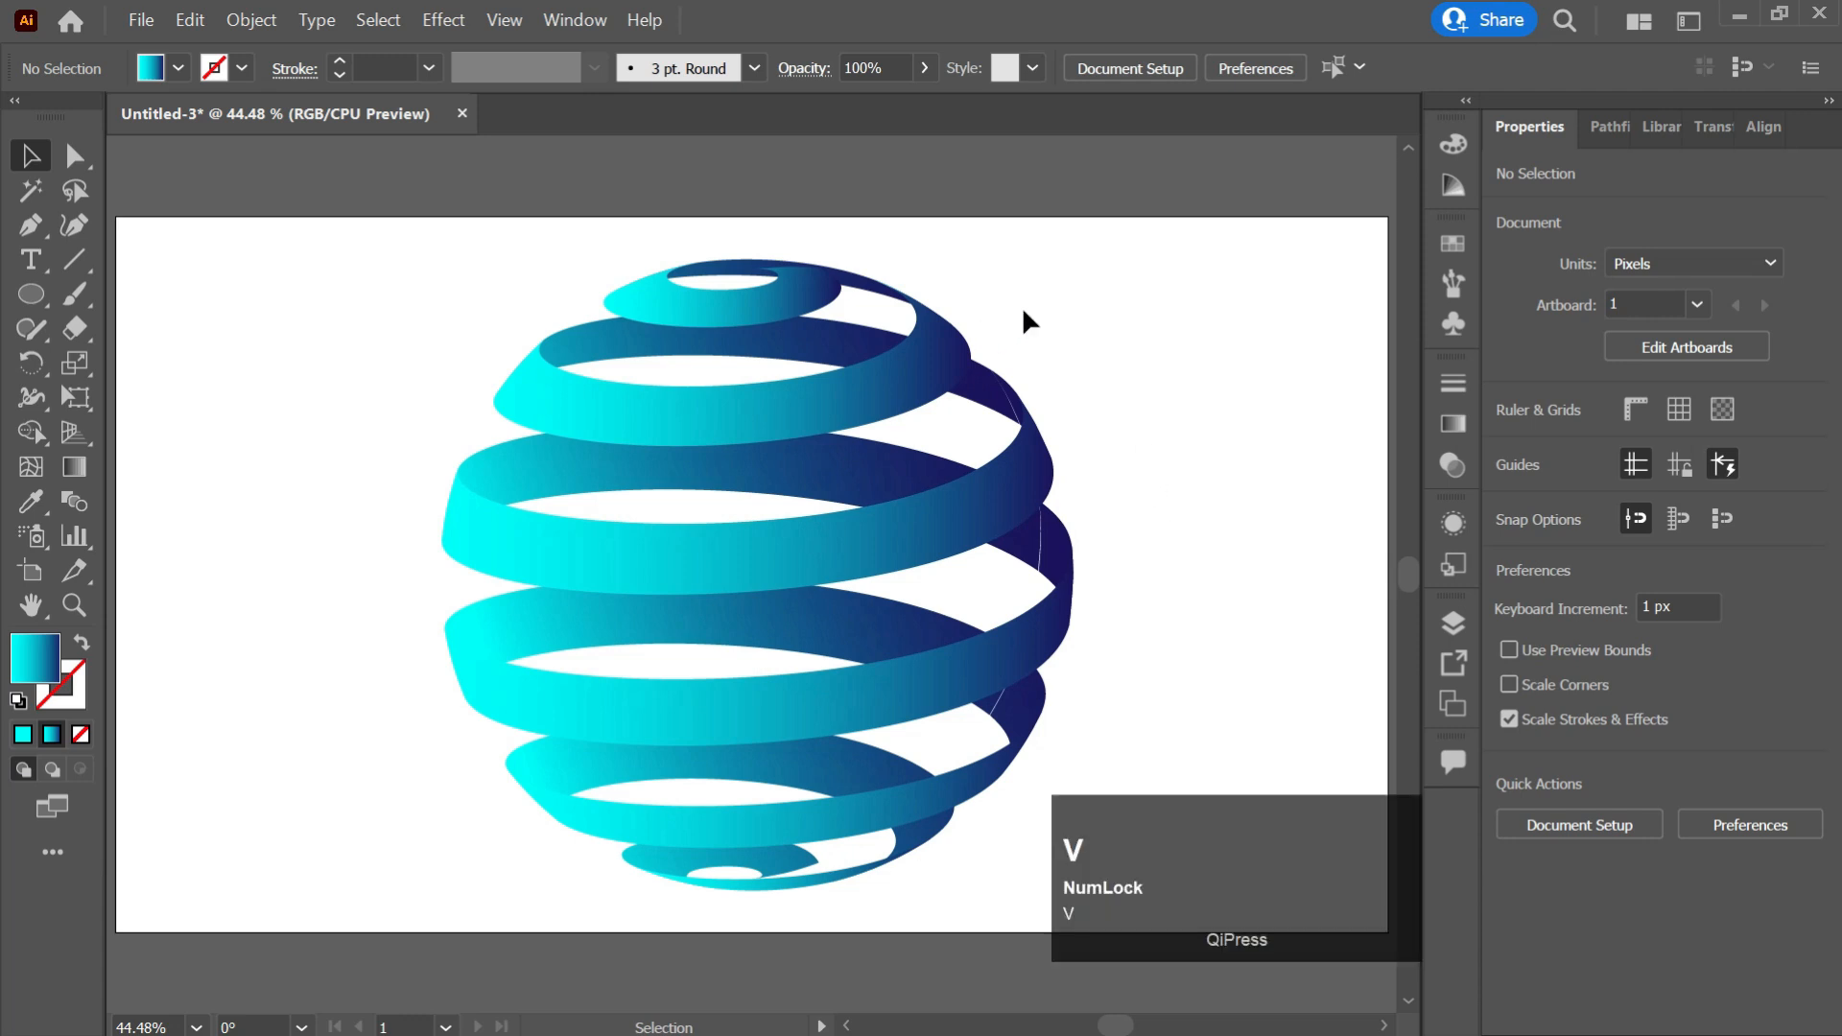
drag(1061, 259, 596, 877)
key(ctrl+g)
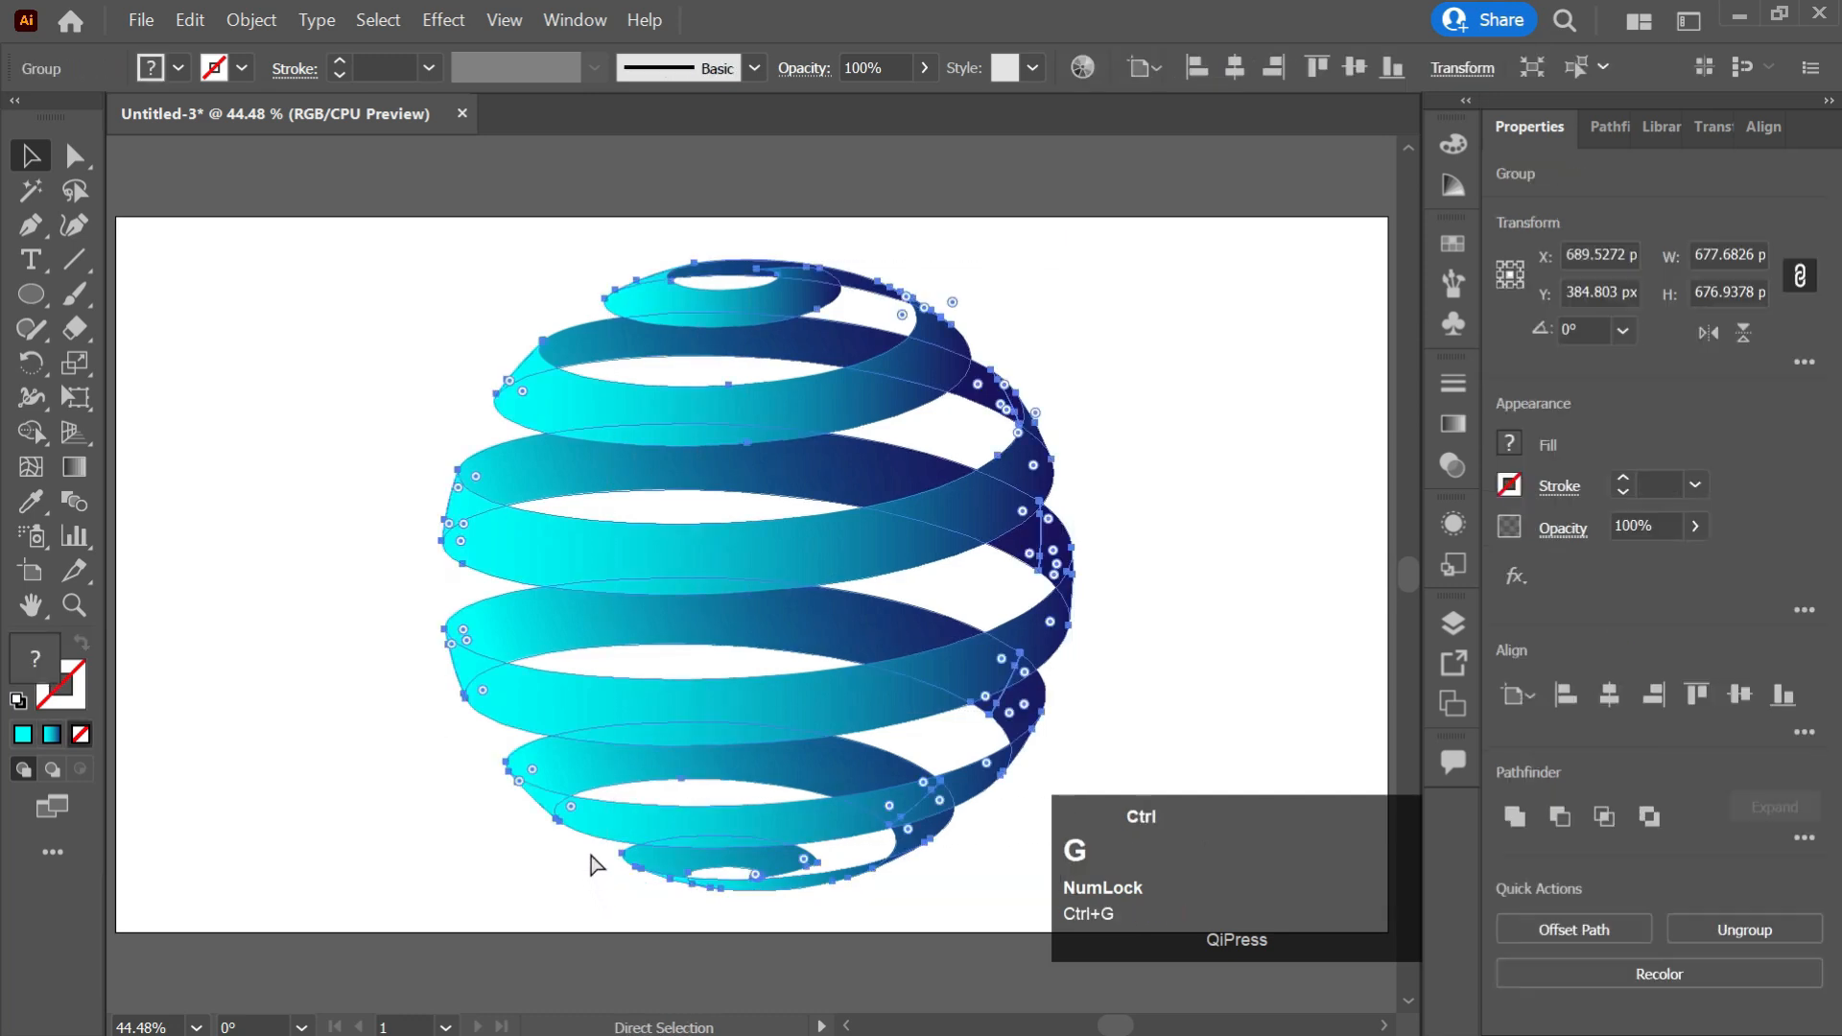
Rotate the grouped sphere slightly clockwise, then deselect it.
drag(1082, 249, 1137, 317)
click(1190, 423)
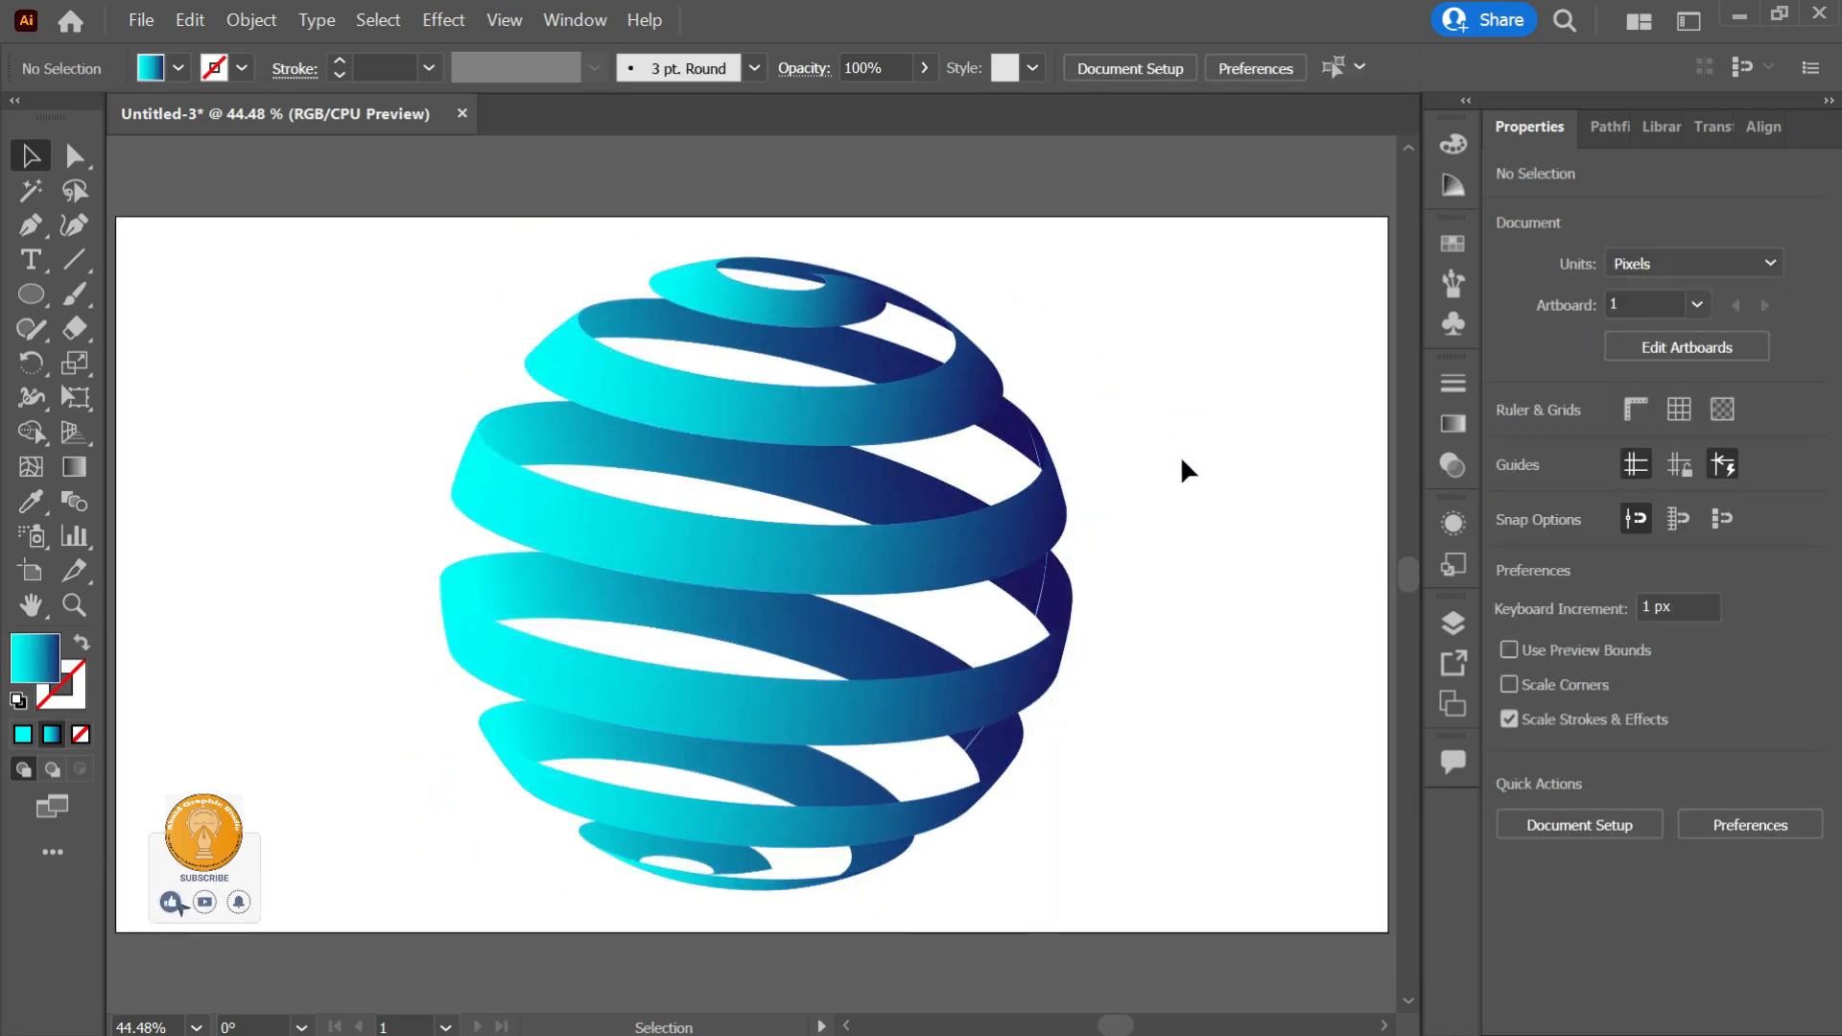
key(ctrl)
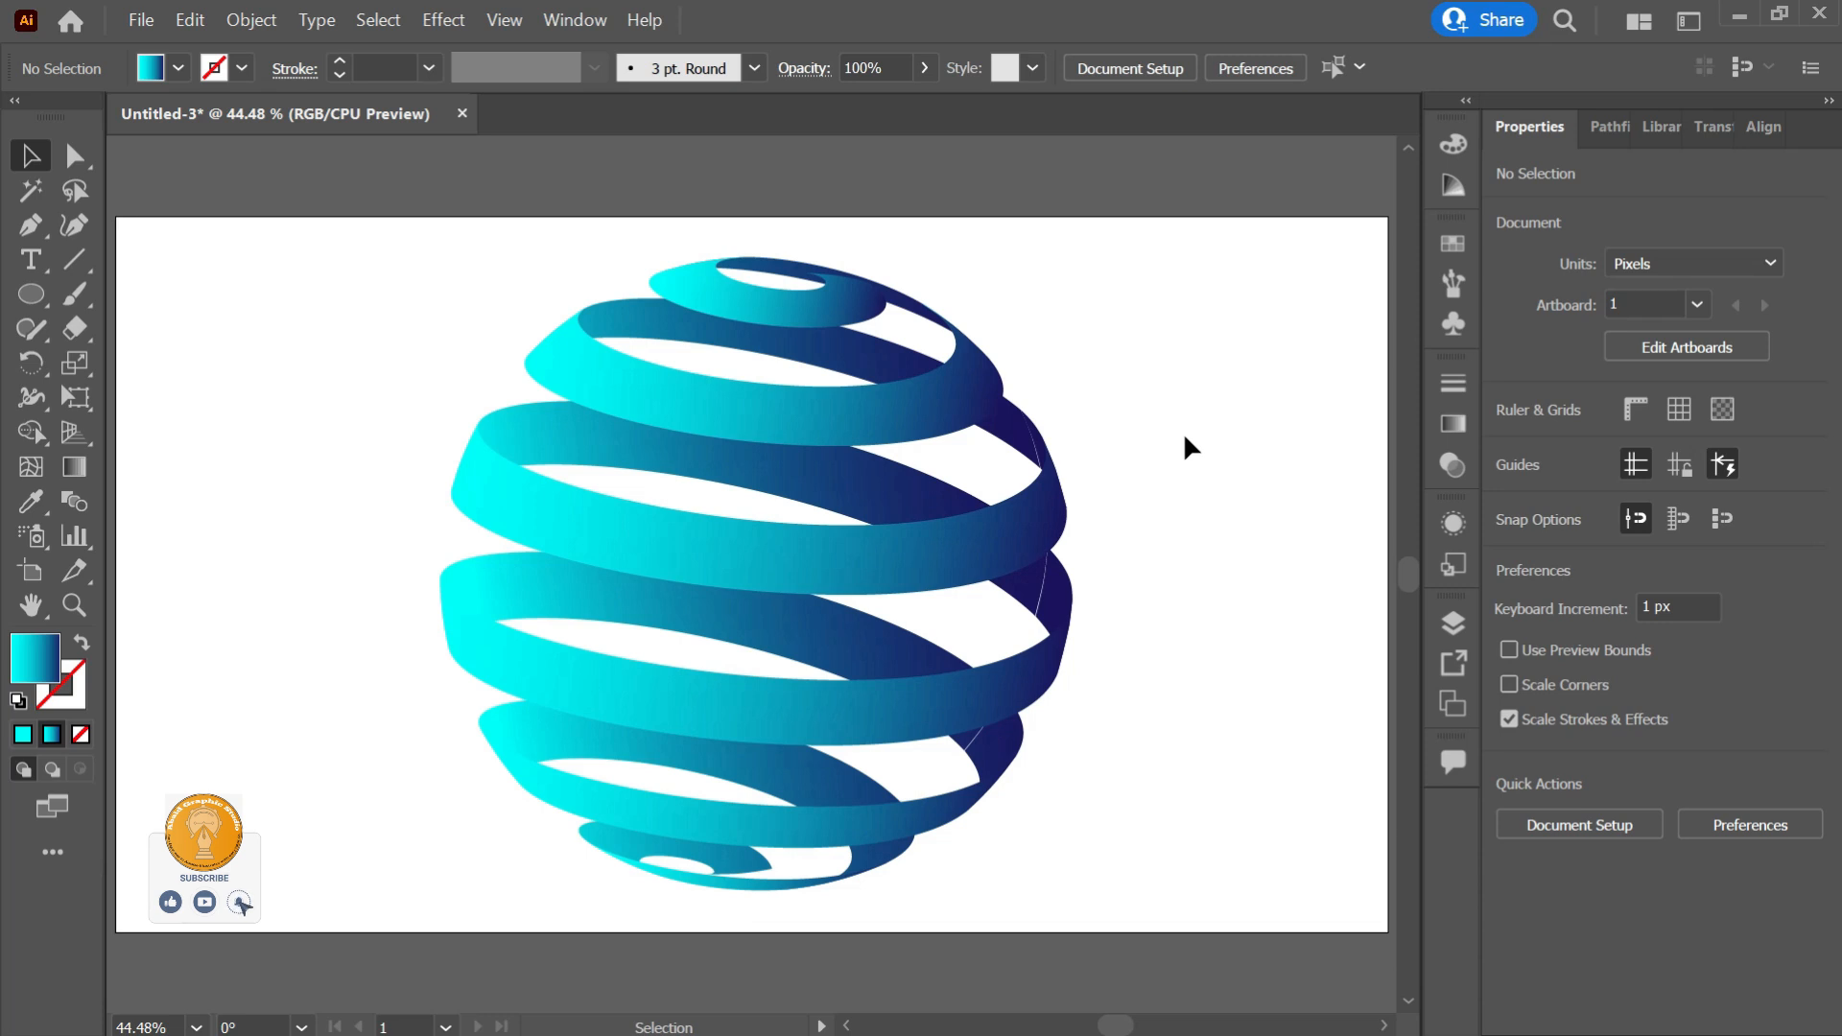